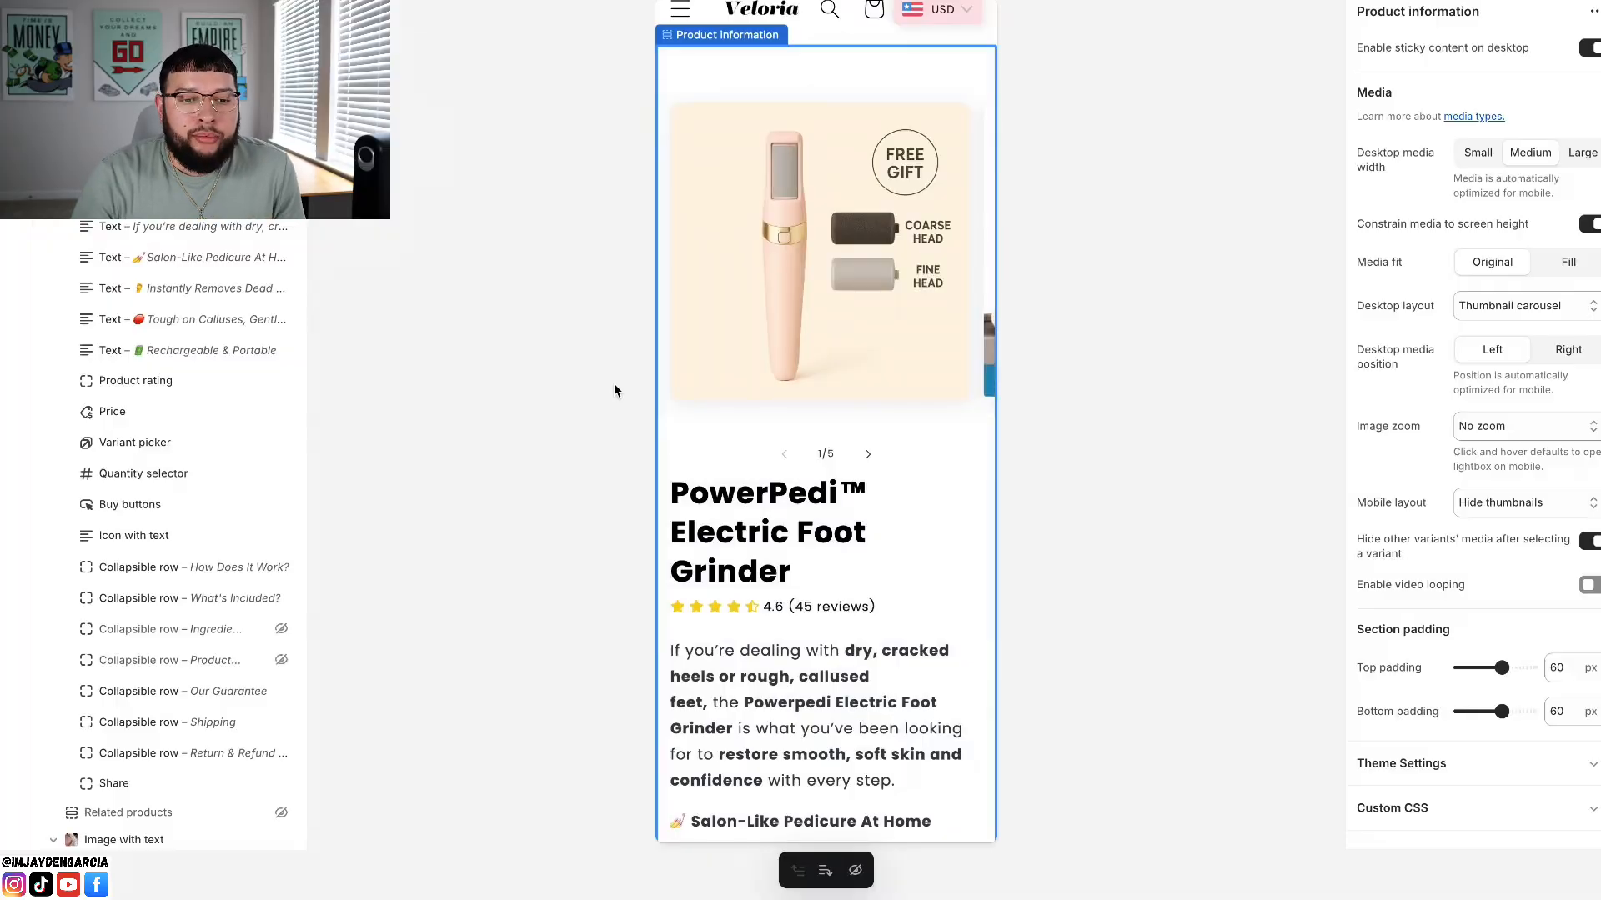
Step: Examine the first three images in the PowerPedi product gallery and return to the first one
scroll(708, 321, "up", 2)
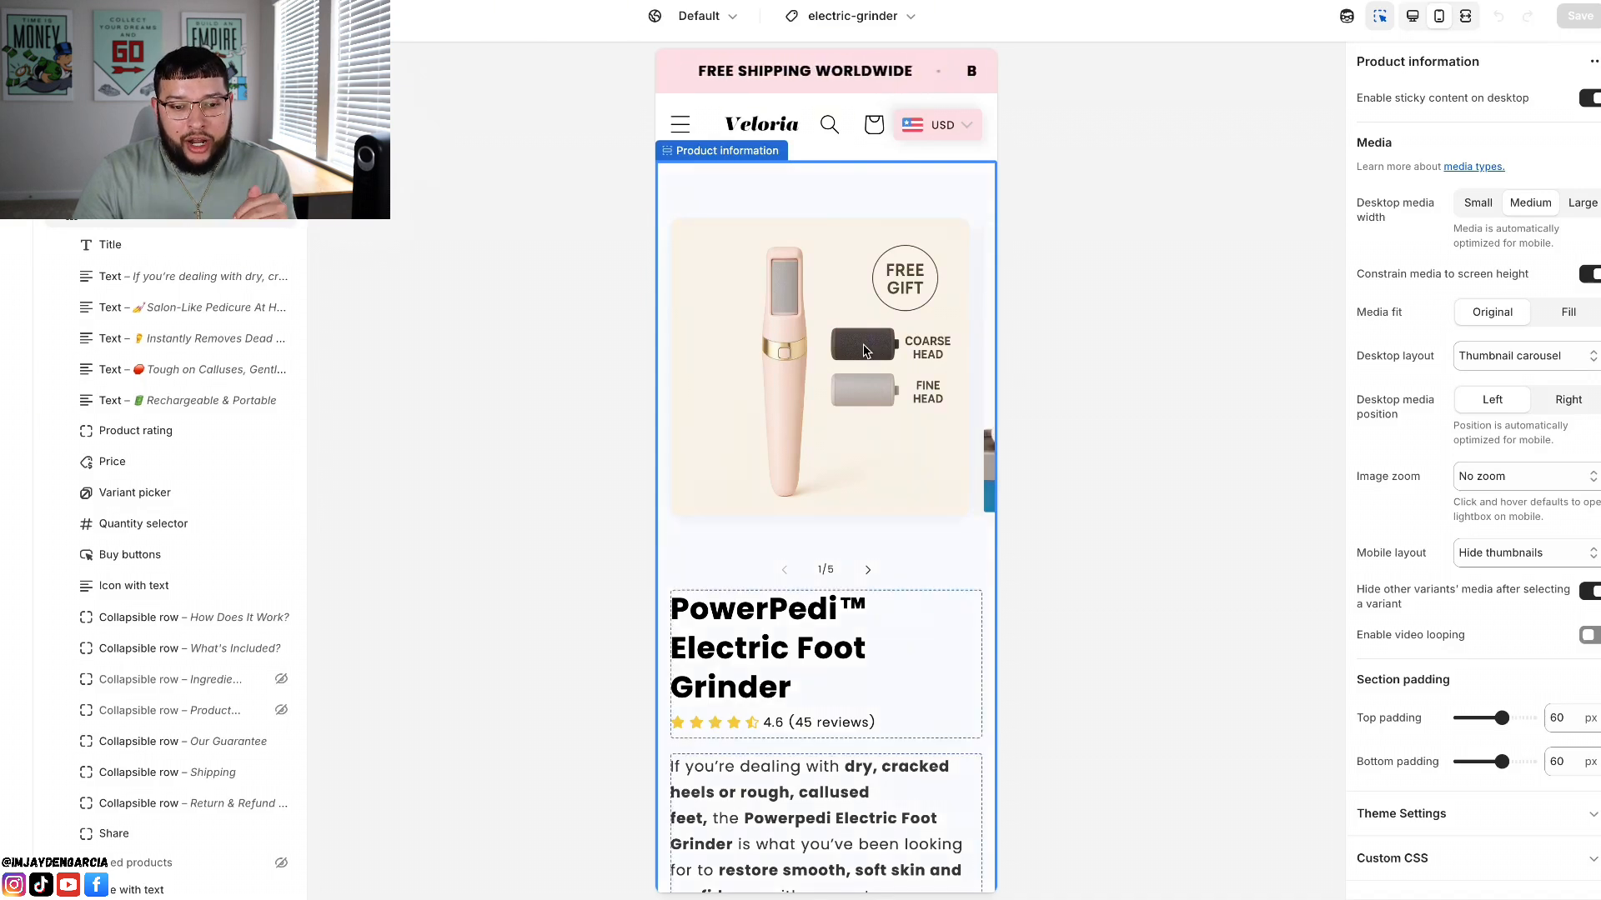
scroll(800, 392, "down", 1)
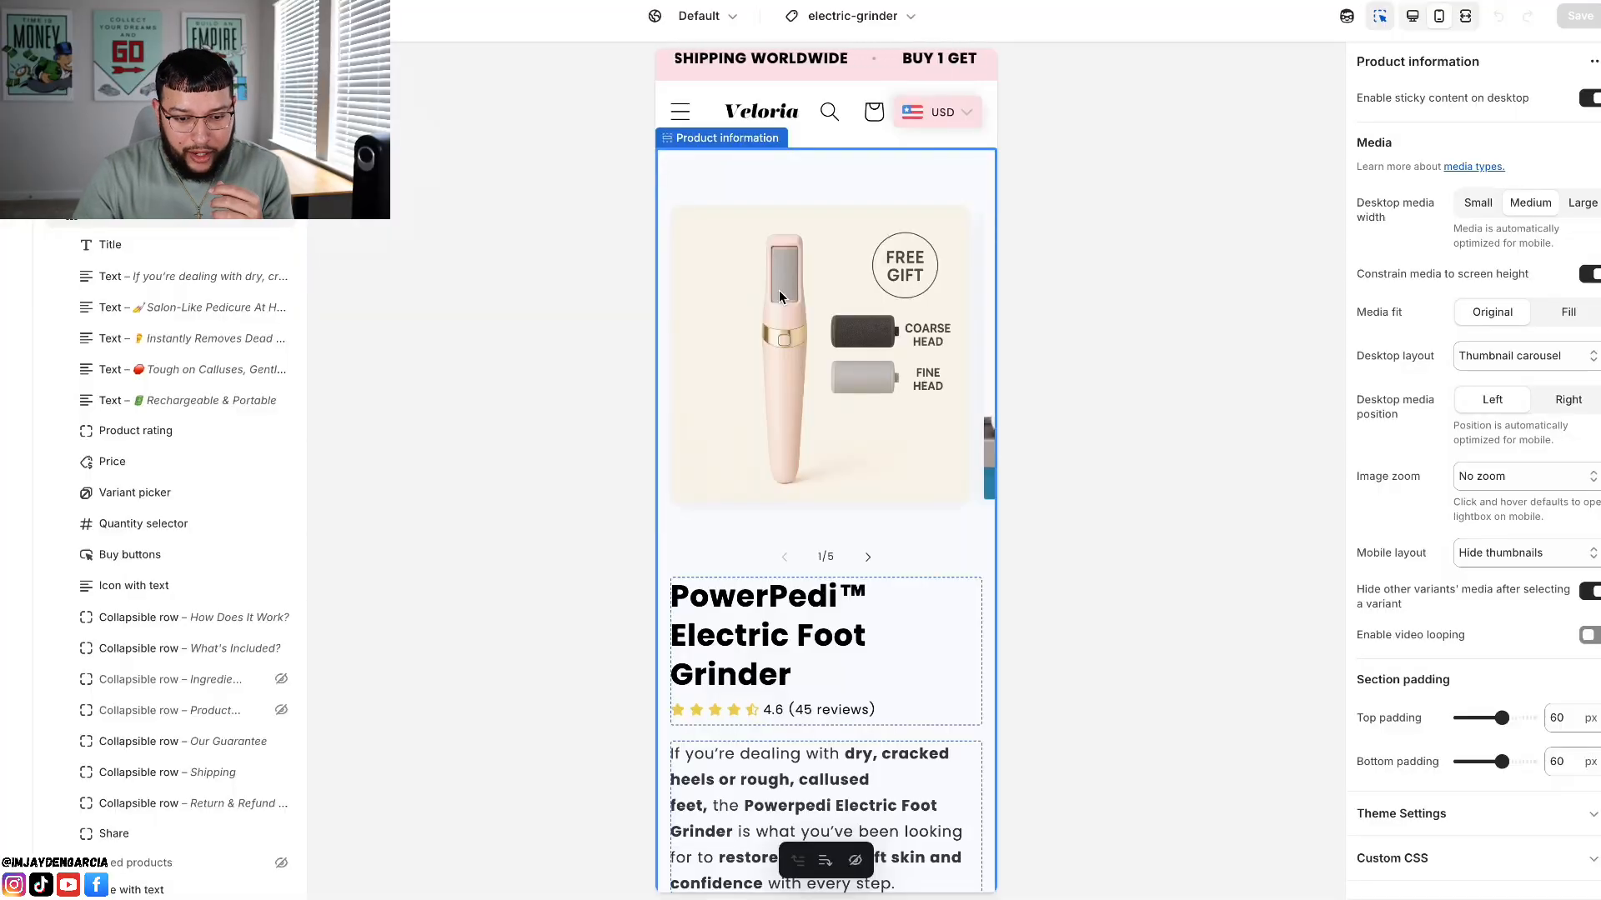
scroll(827, 466, "down", 1)
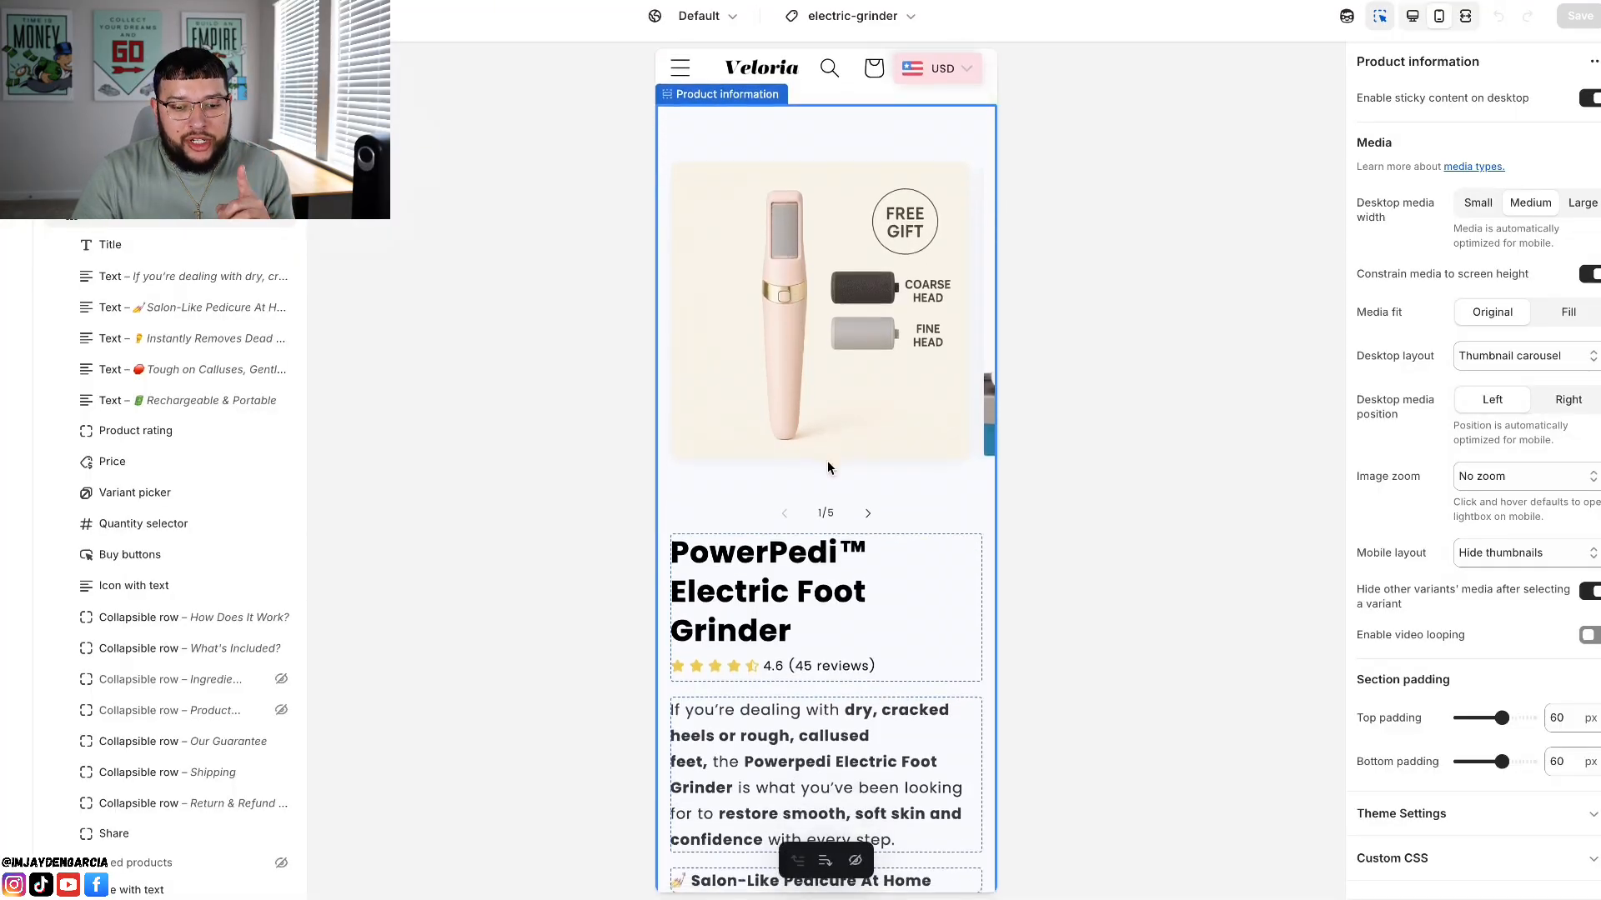
left_click(868, 519)
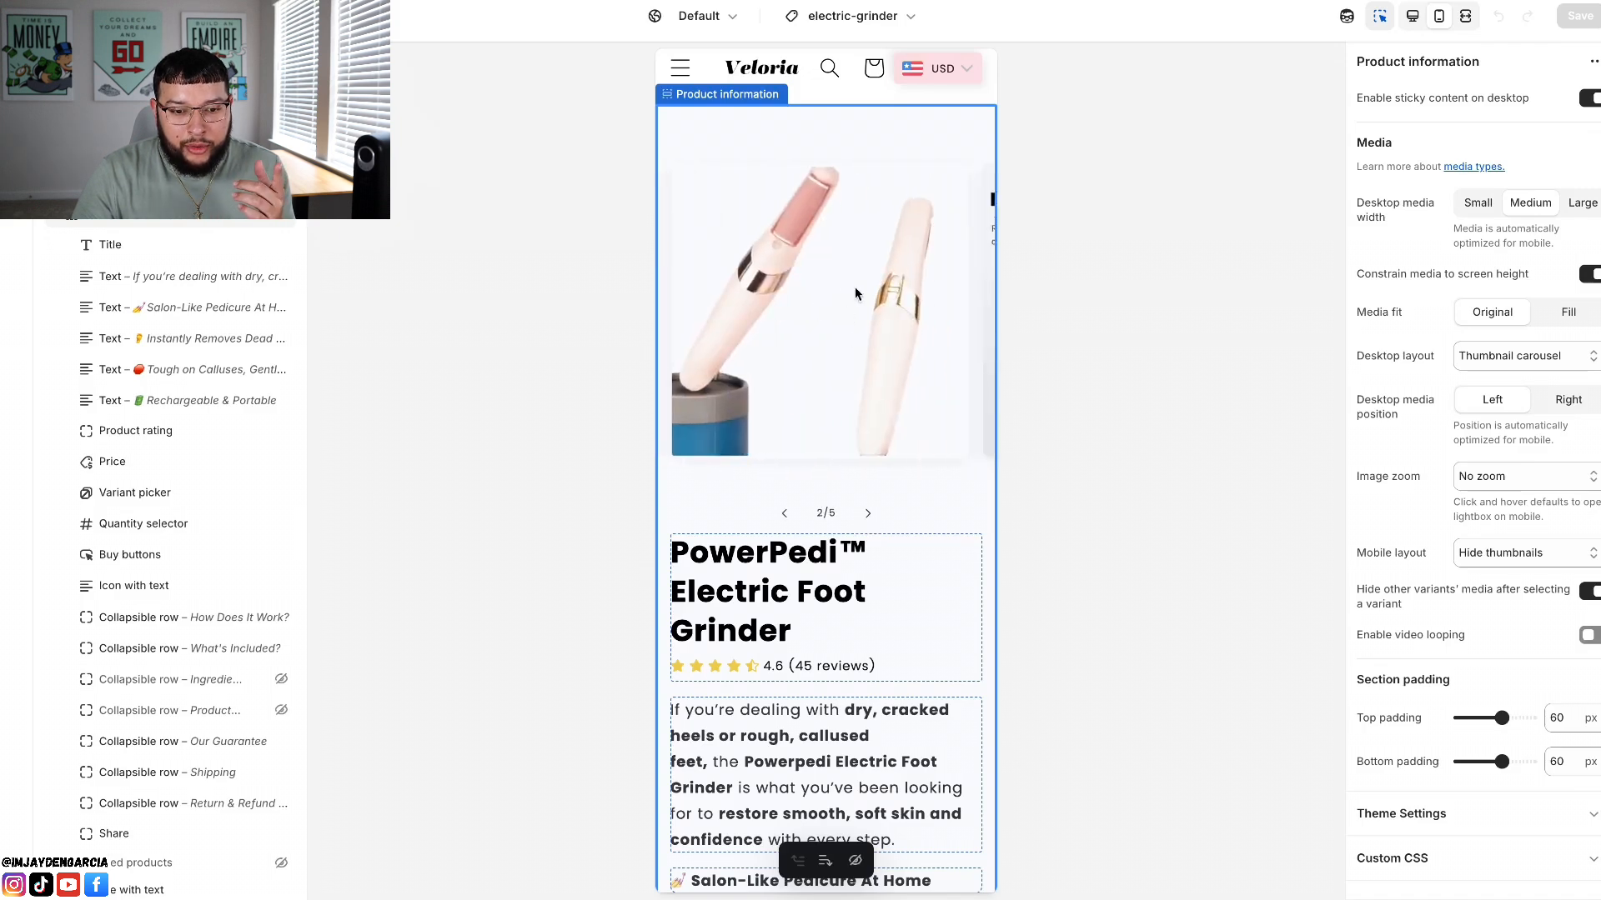
left_click(867, 513)
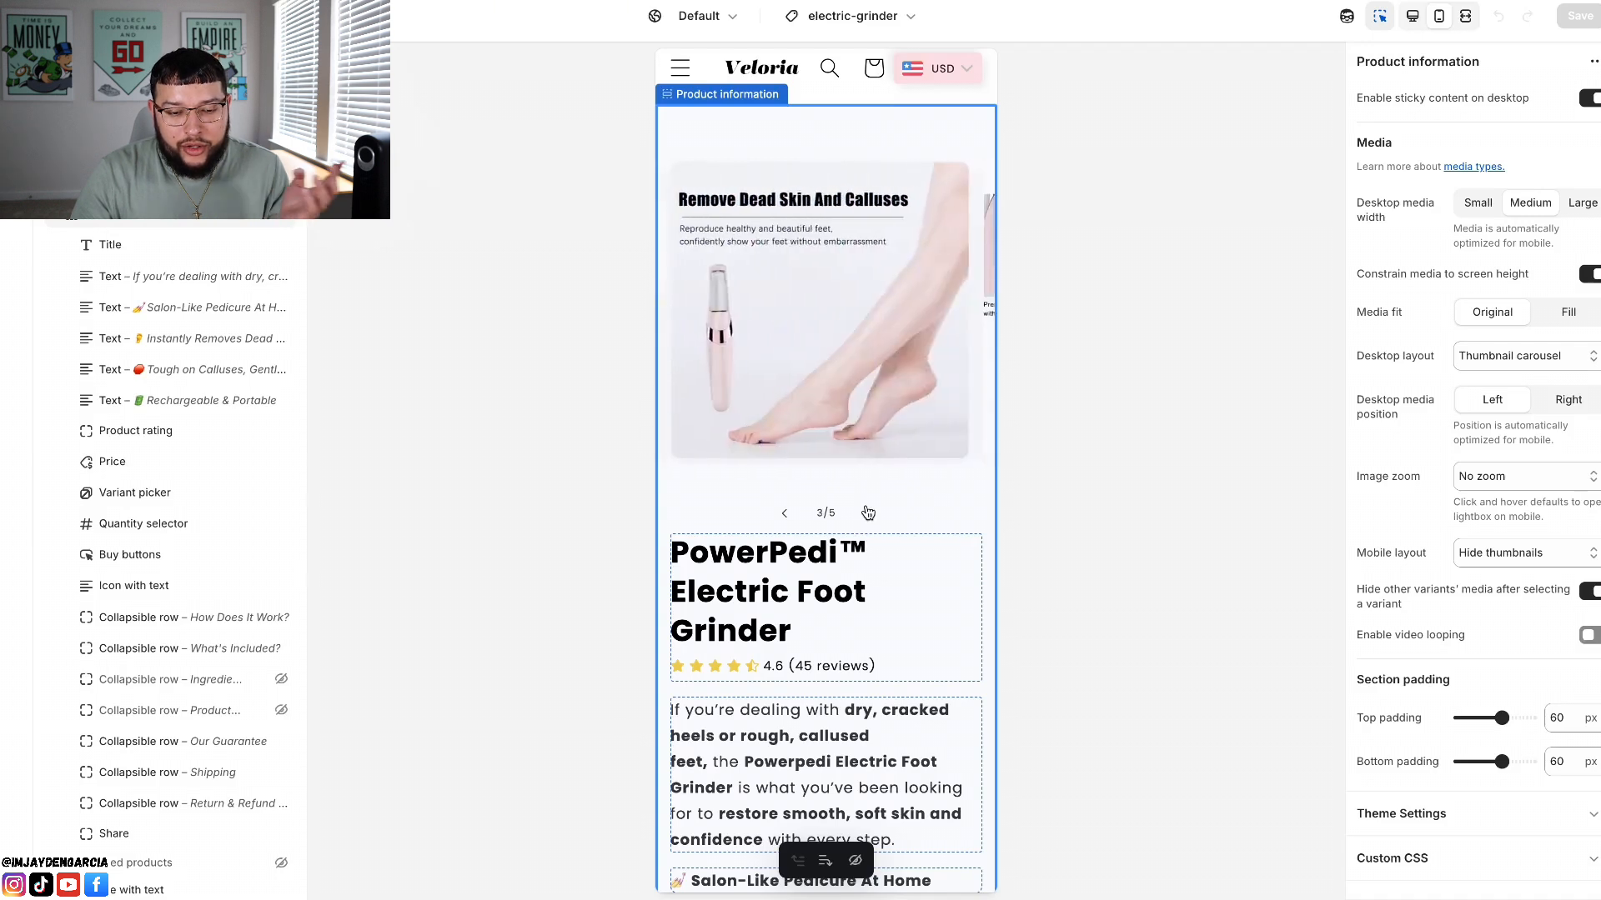
left_click(783, 515)
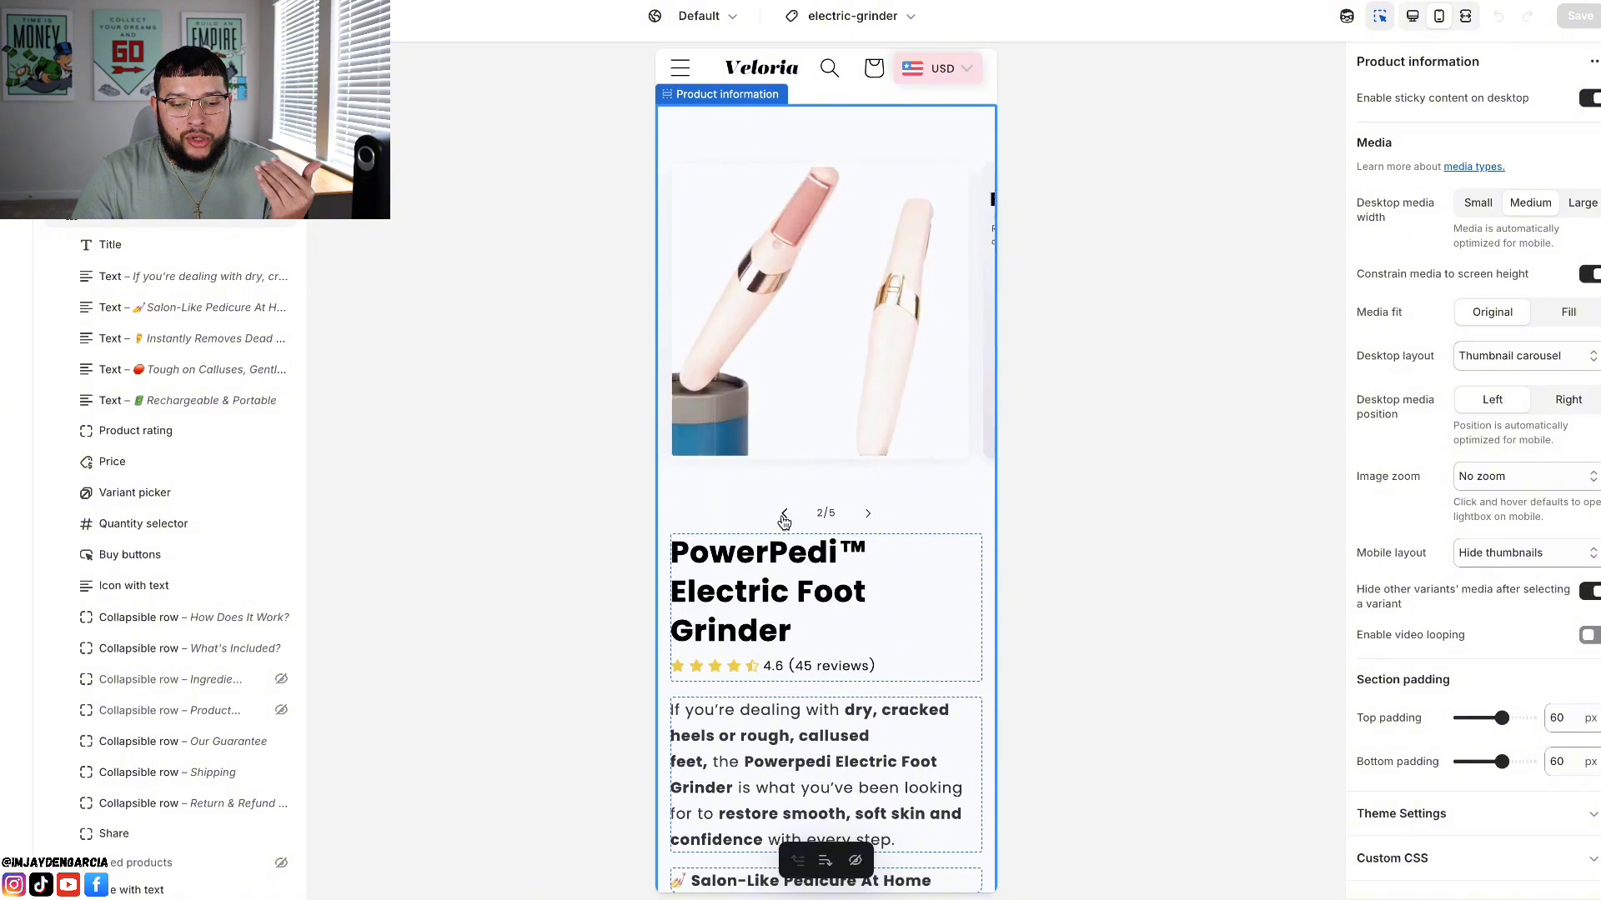
left_click(783, 516)
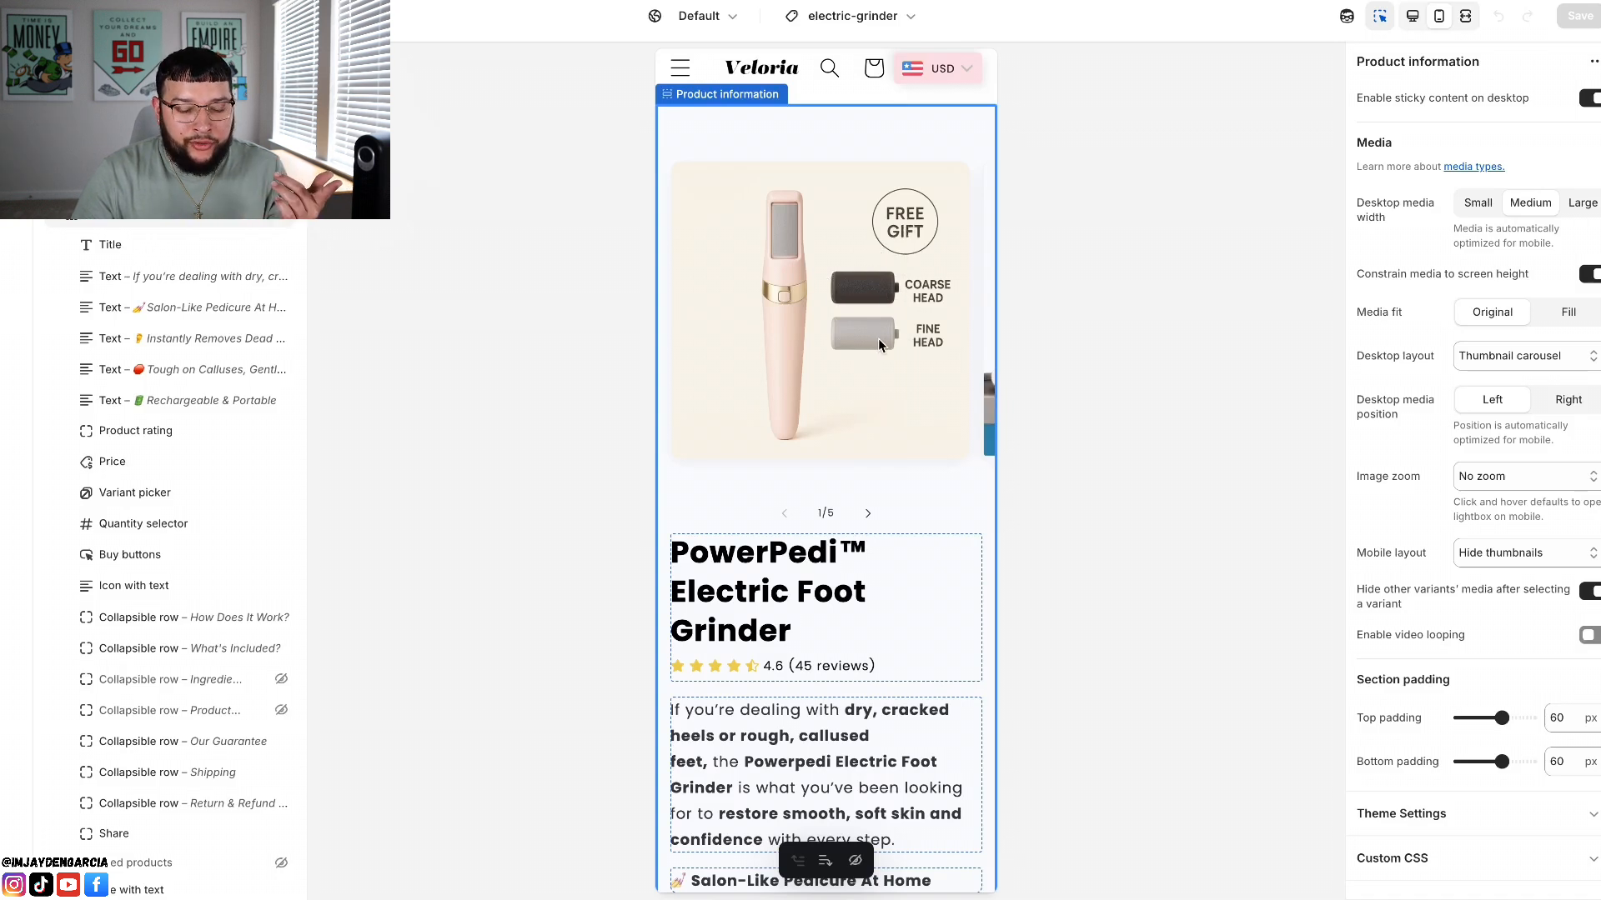
Step: Review all five gallery images, compare the two instruction images at the end, and return to the first image
left_click(868, 517)
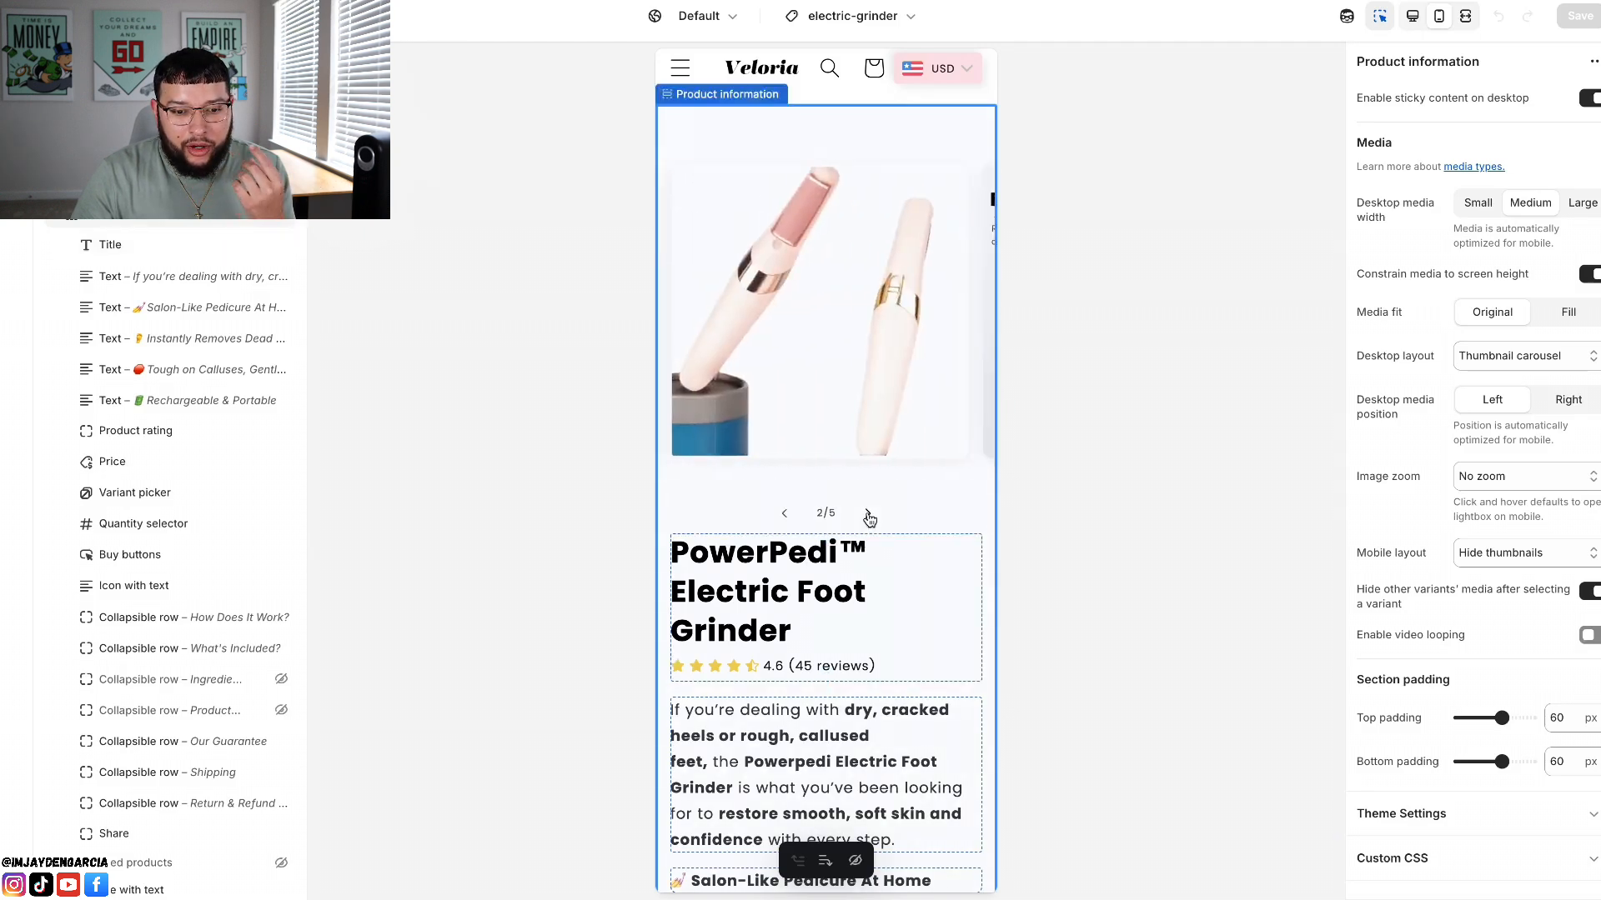
left_click(869, 516)
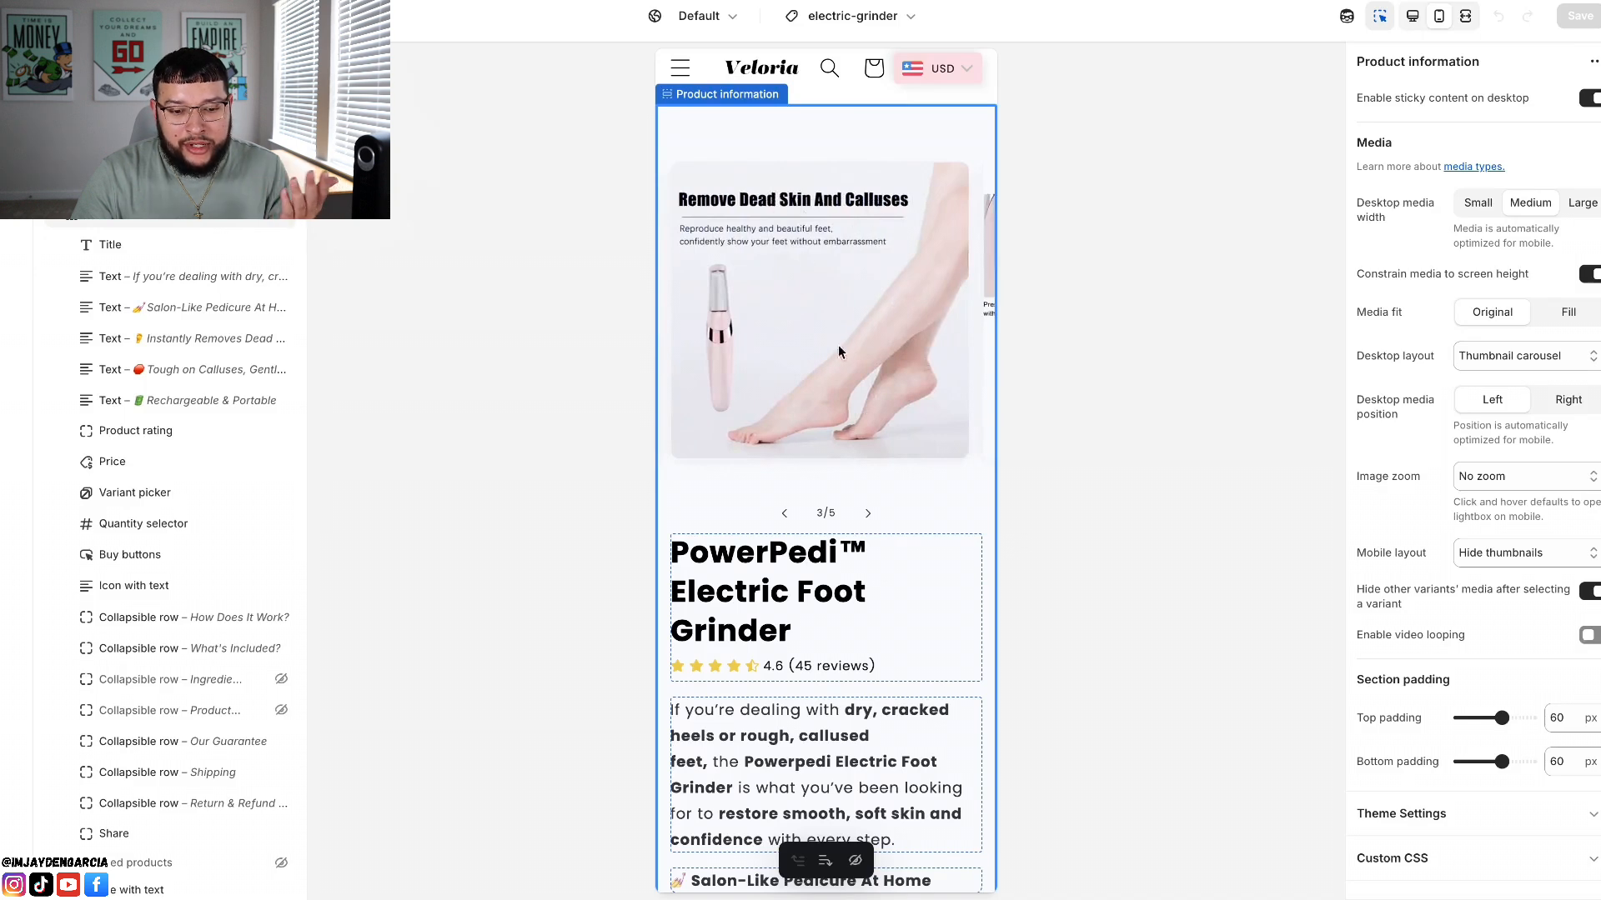
left_click(869, 516)
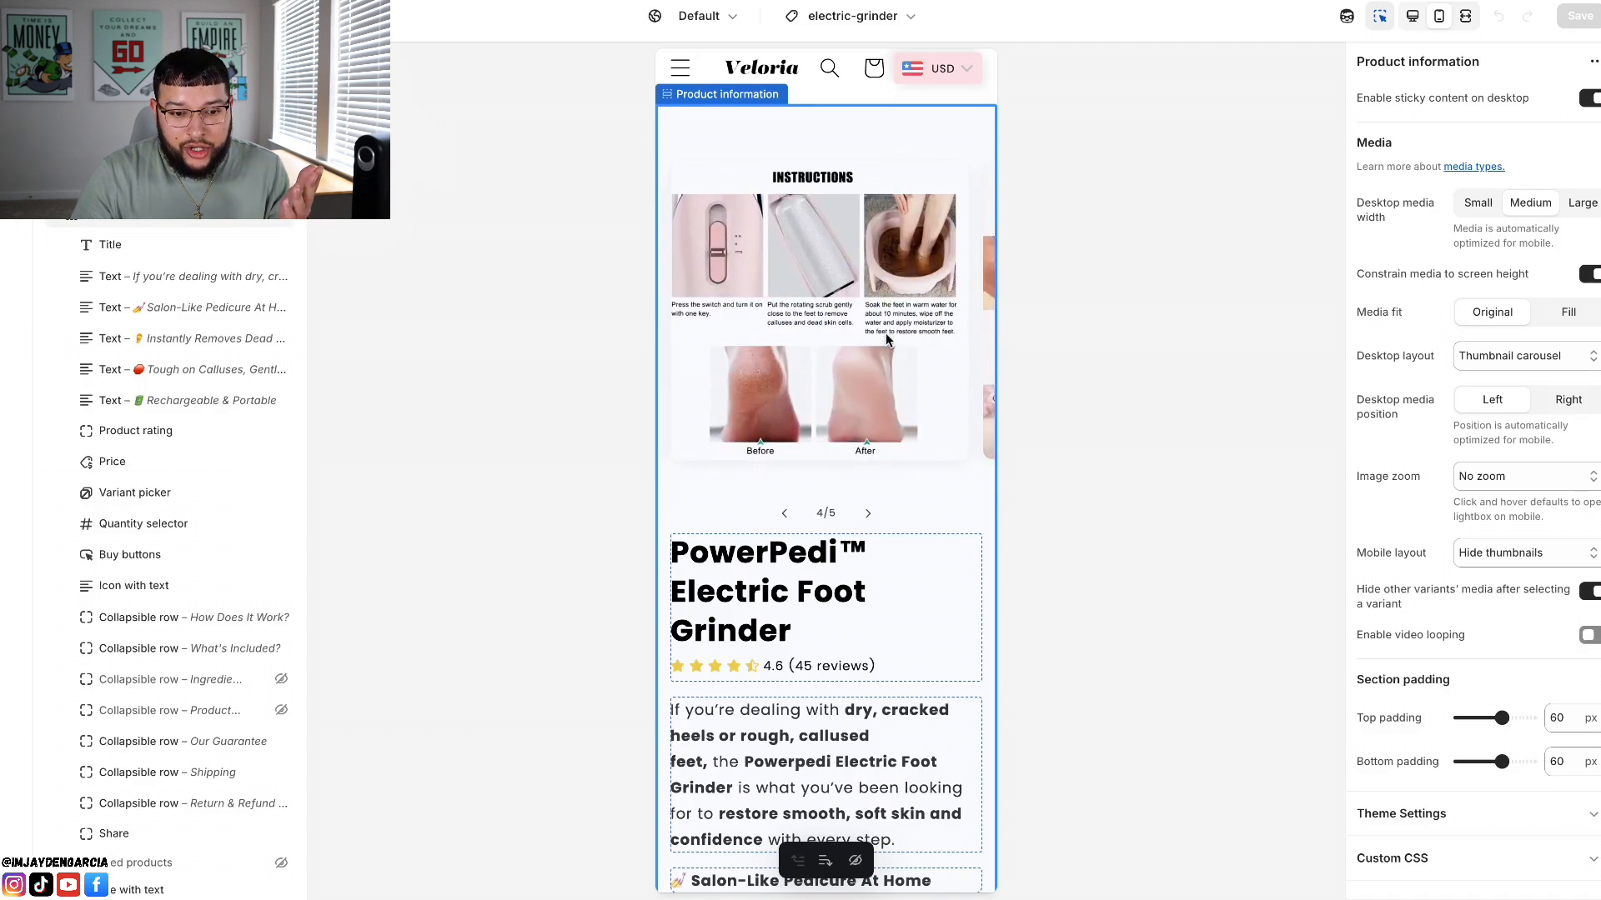
left_click(867, 516)
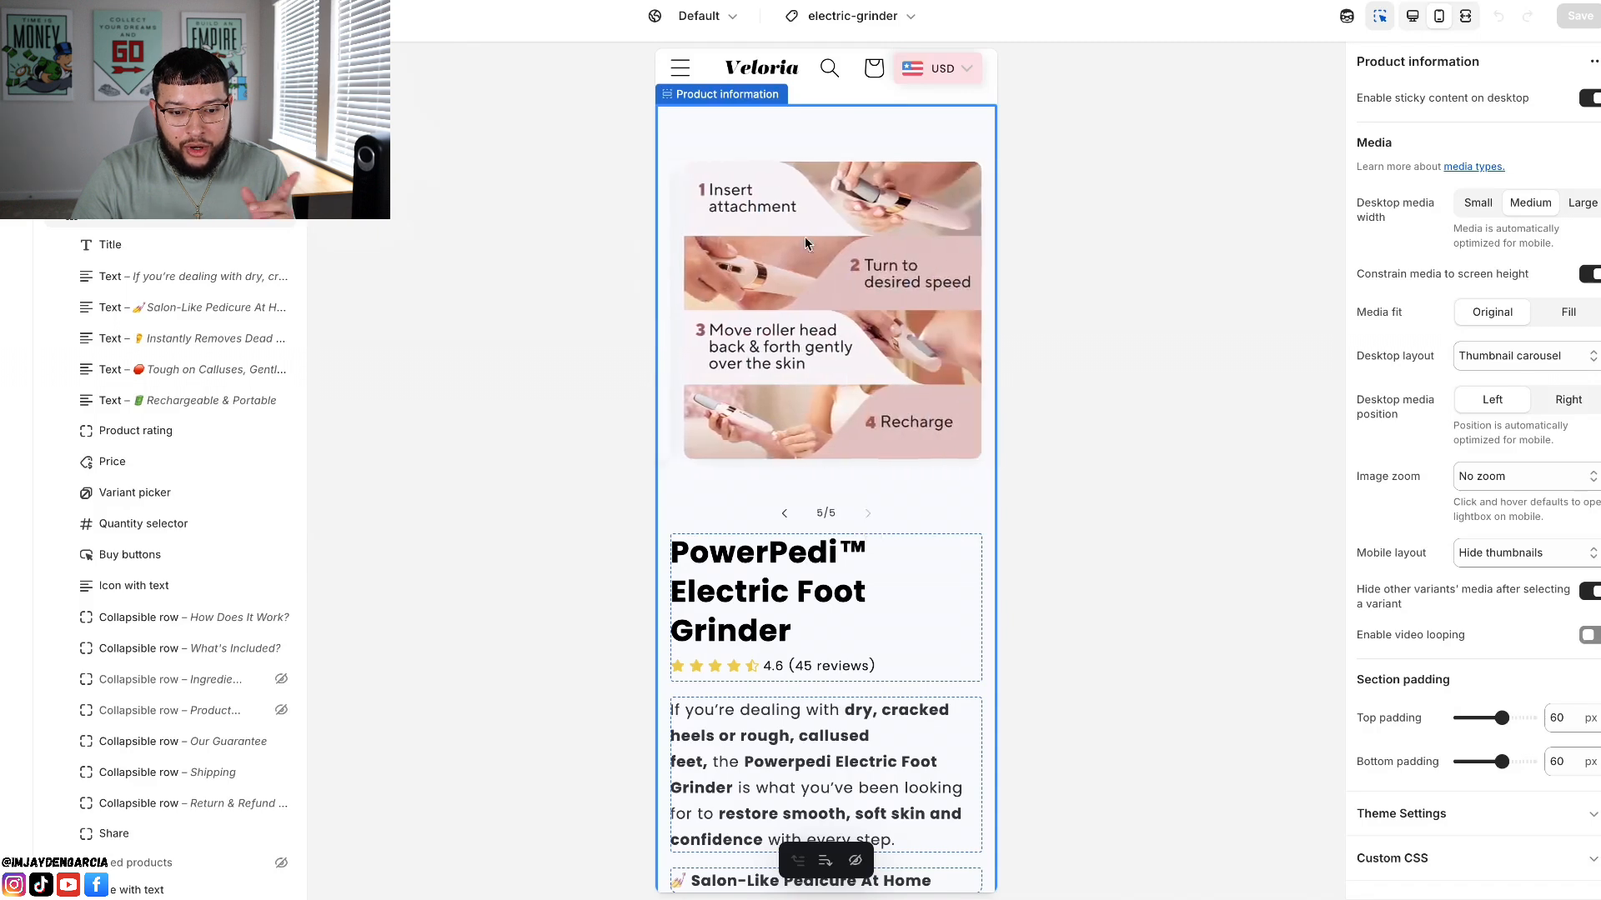
left_click(784, 513)
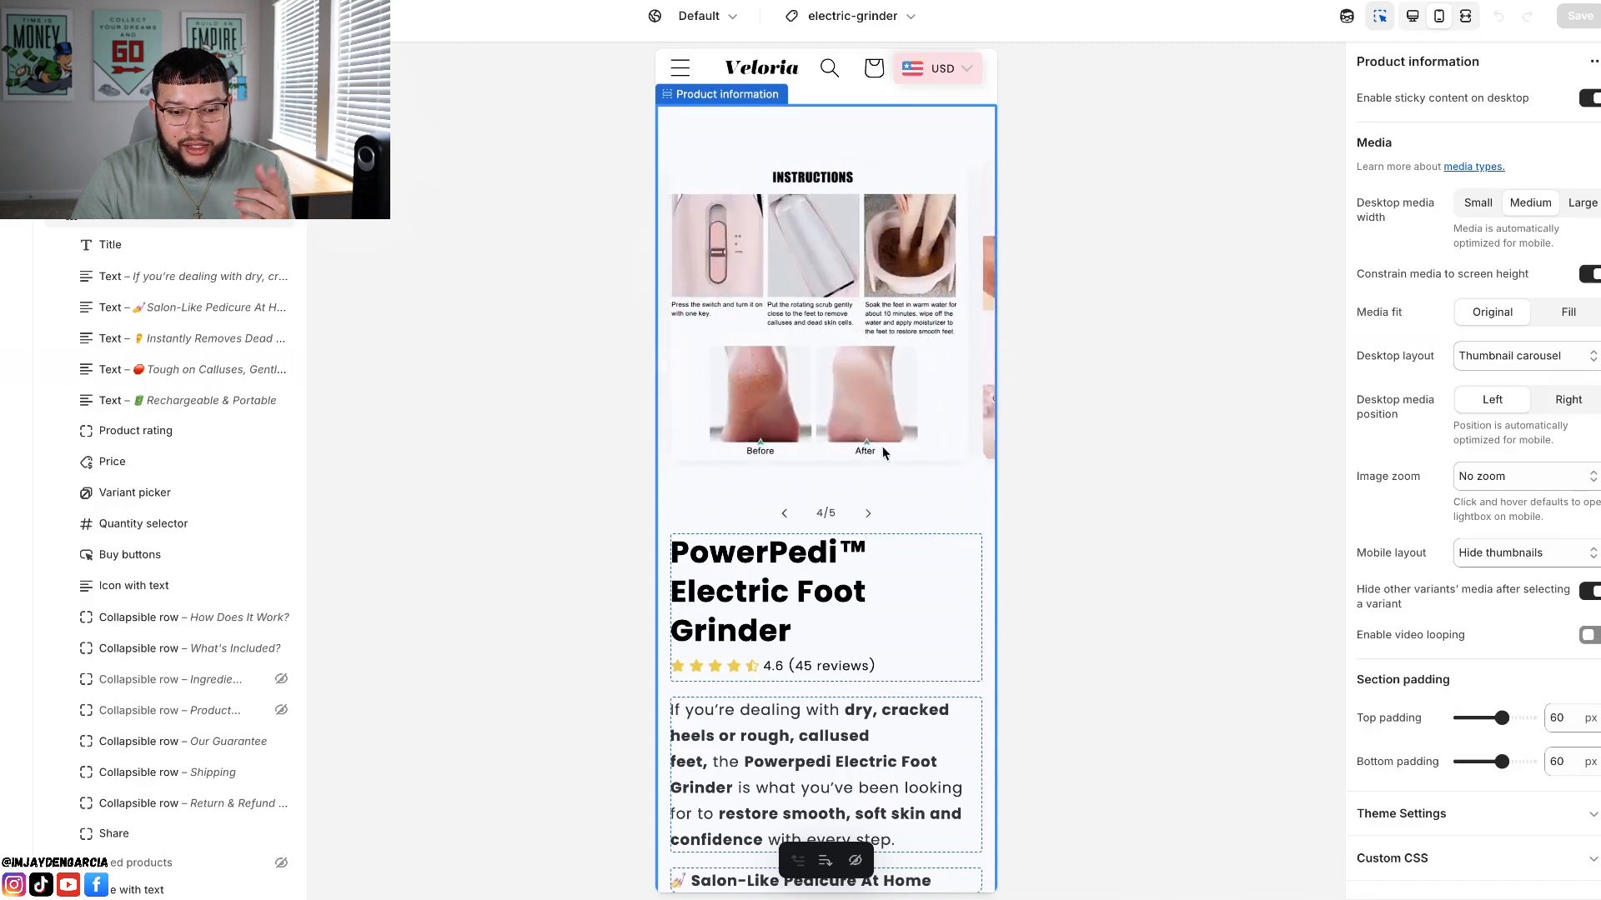
left_click(865, 517)
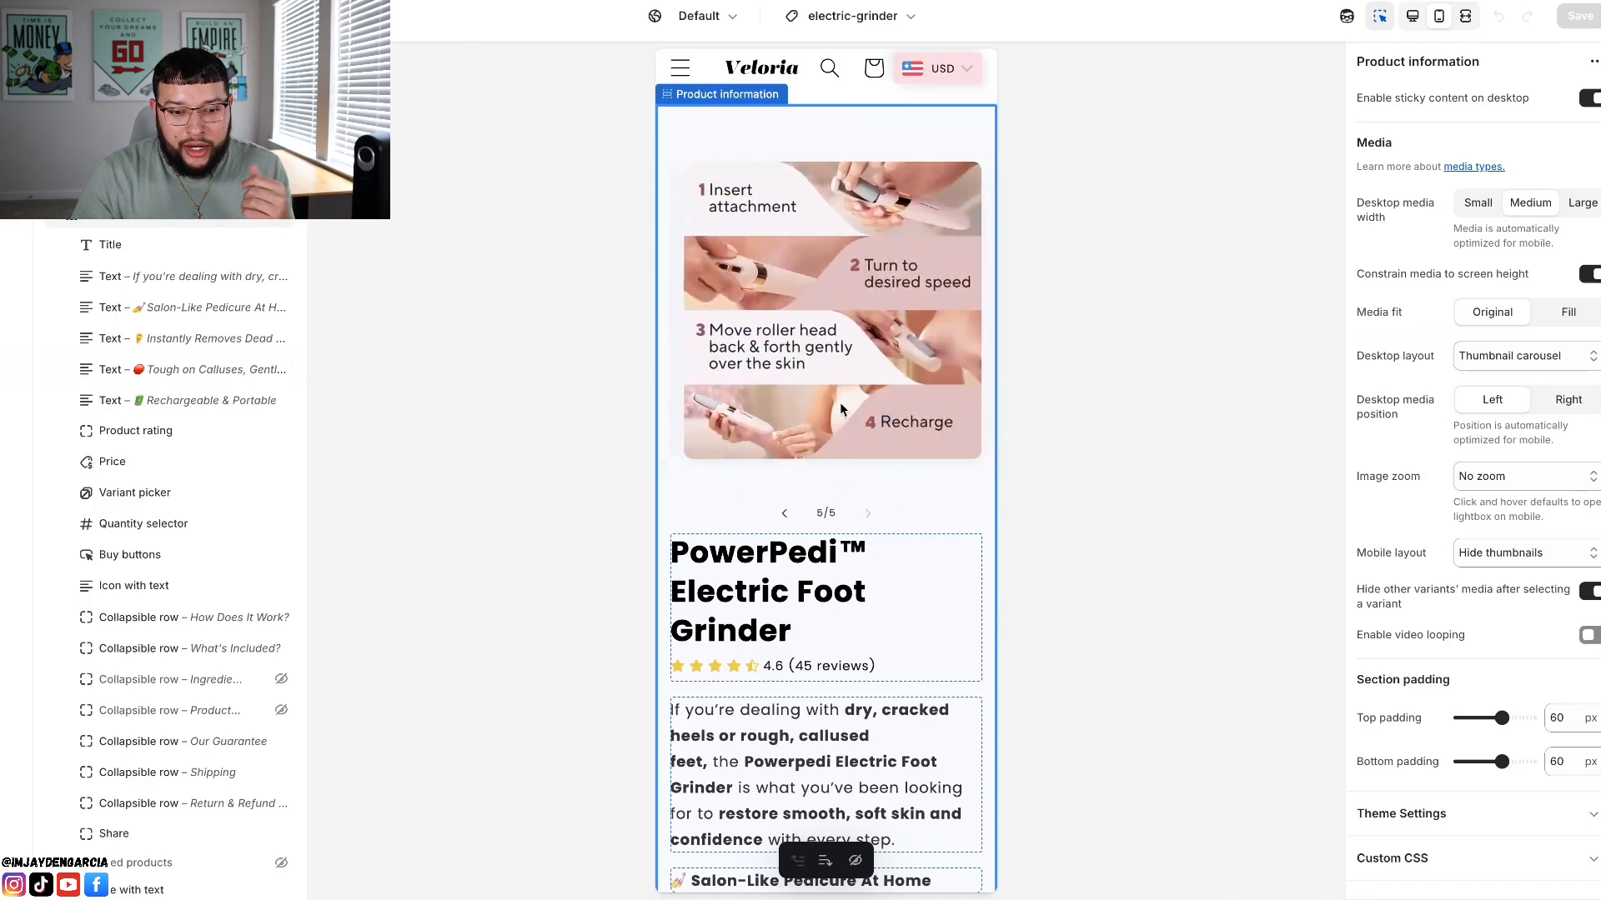
left_click(783, 513)
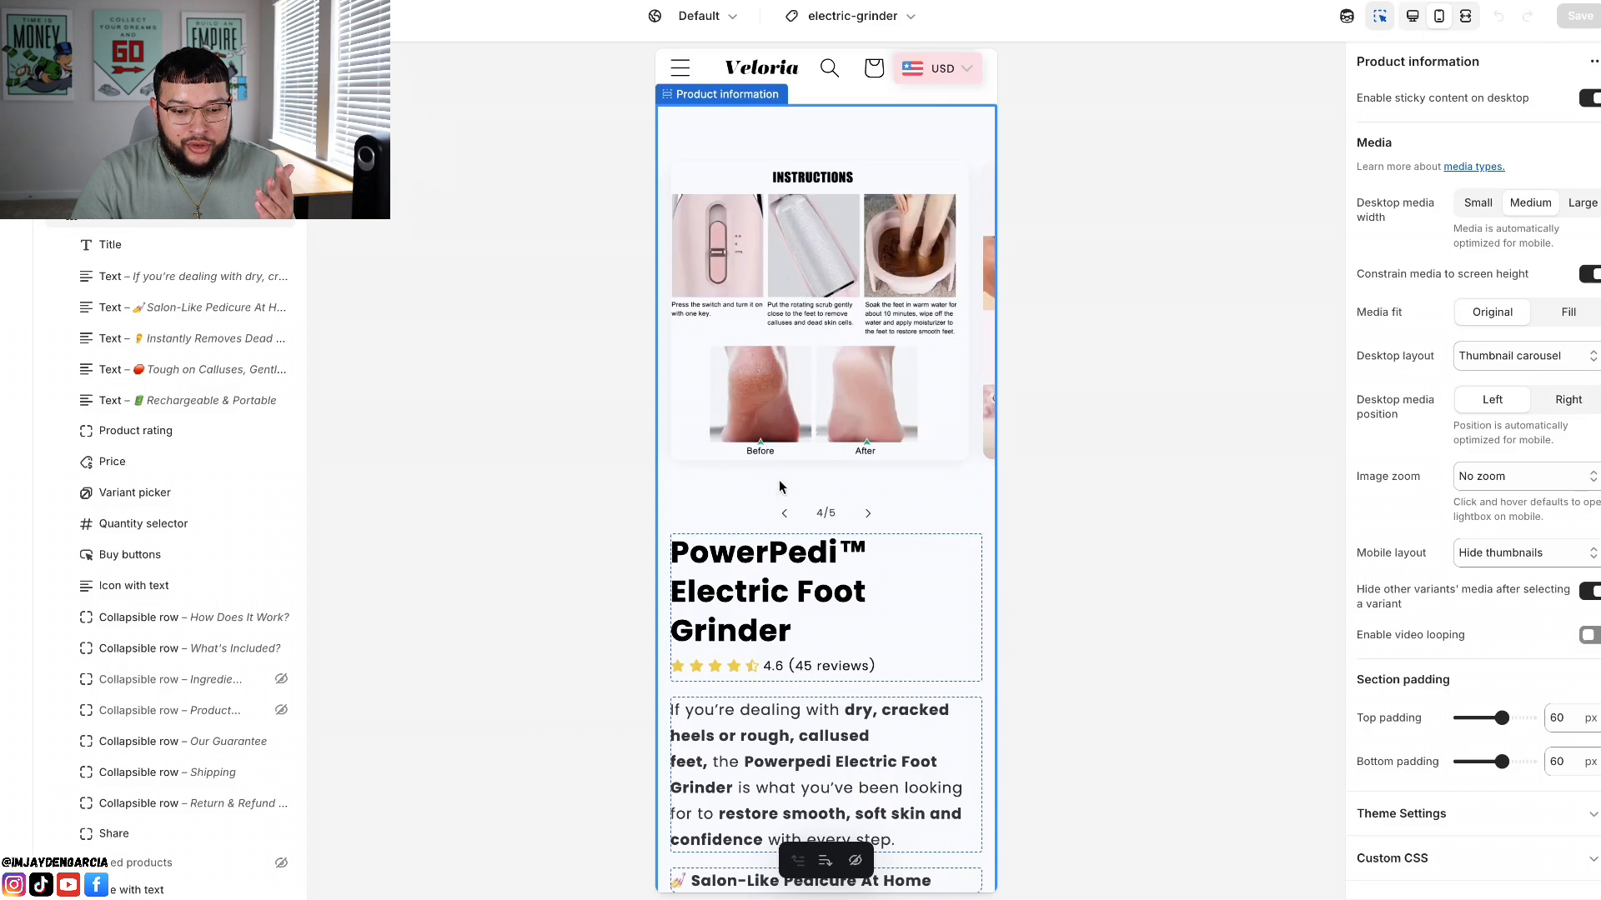
left_click(785, 515)
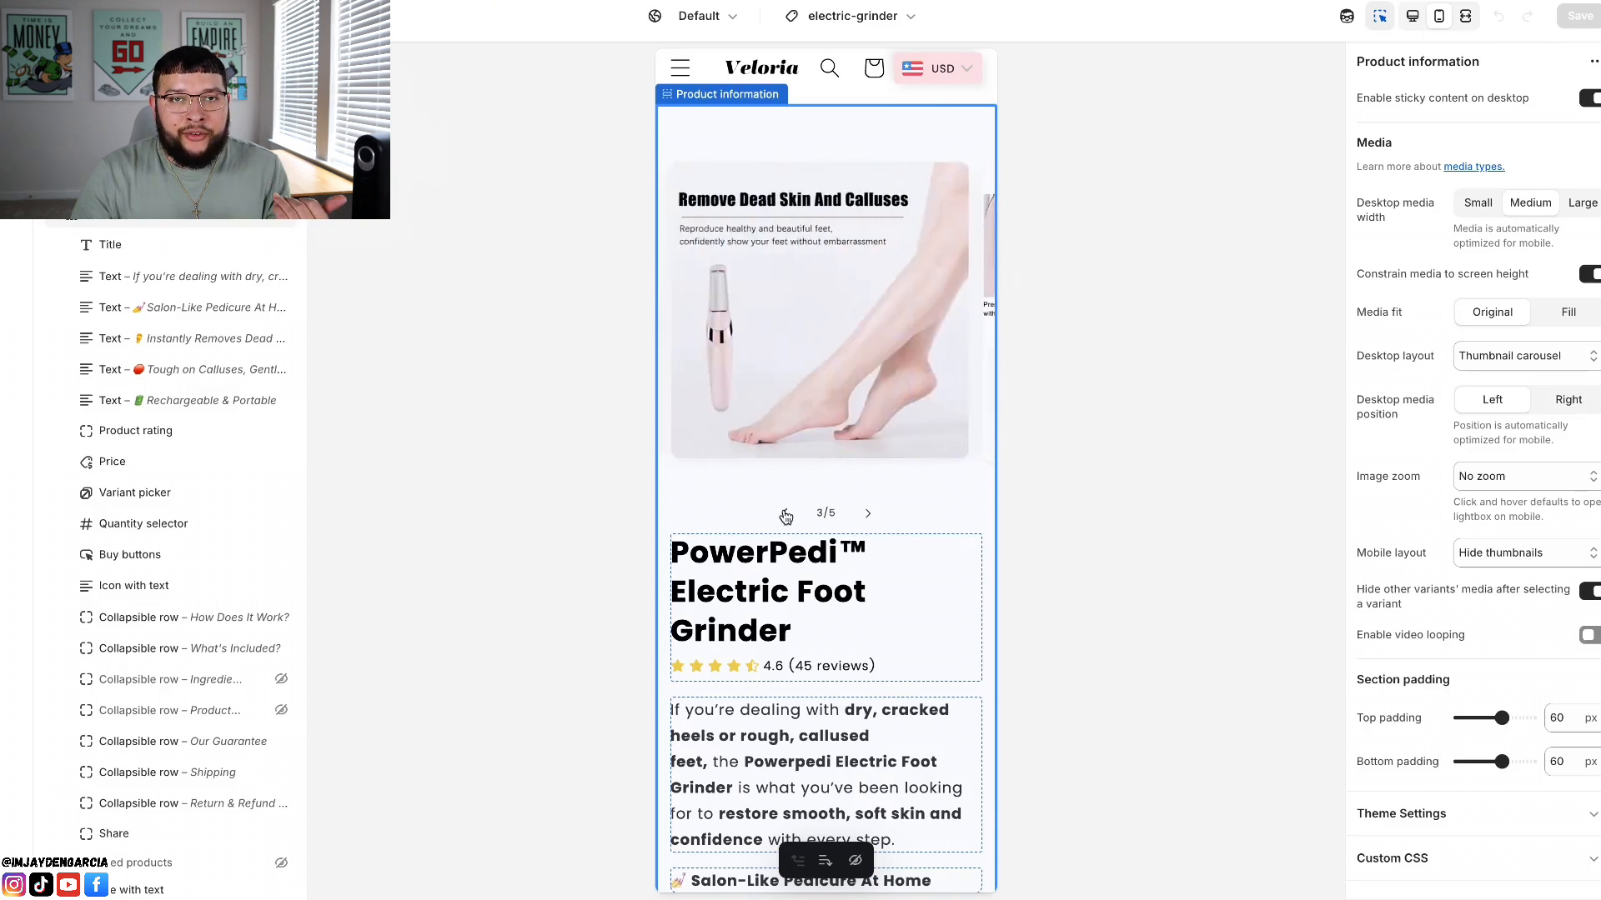
left_click(786, 515)
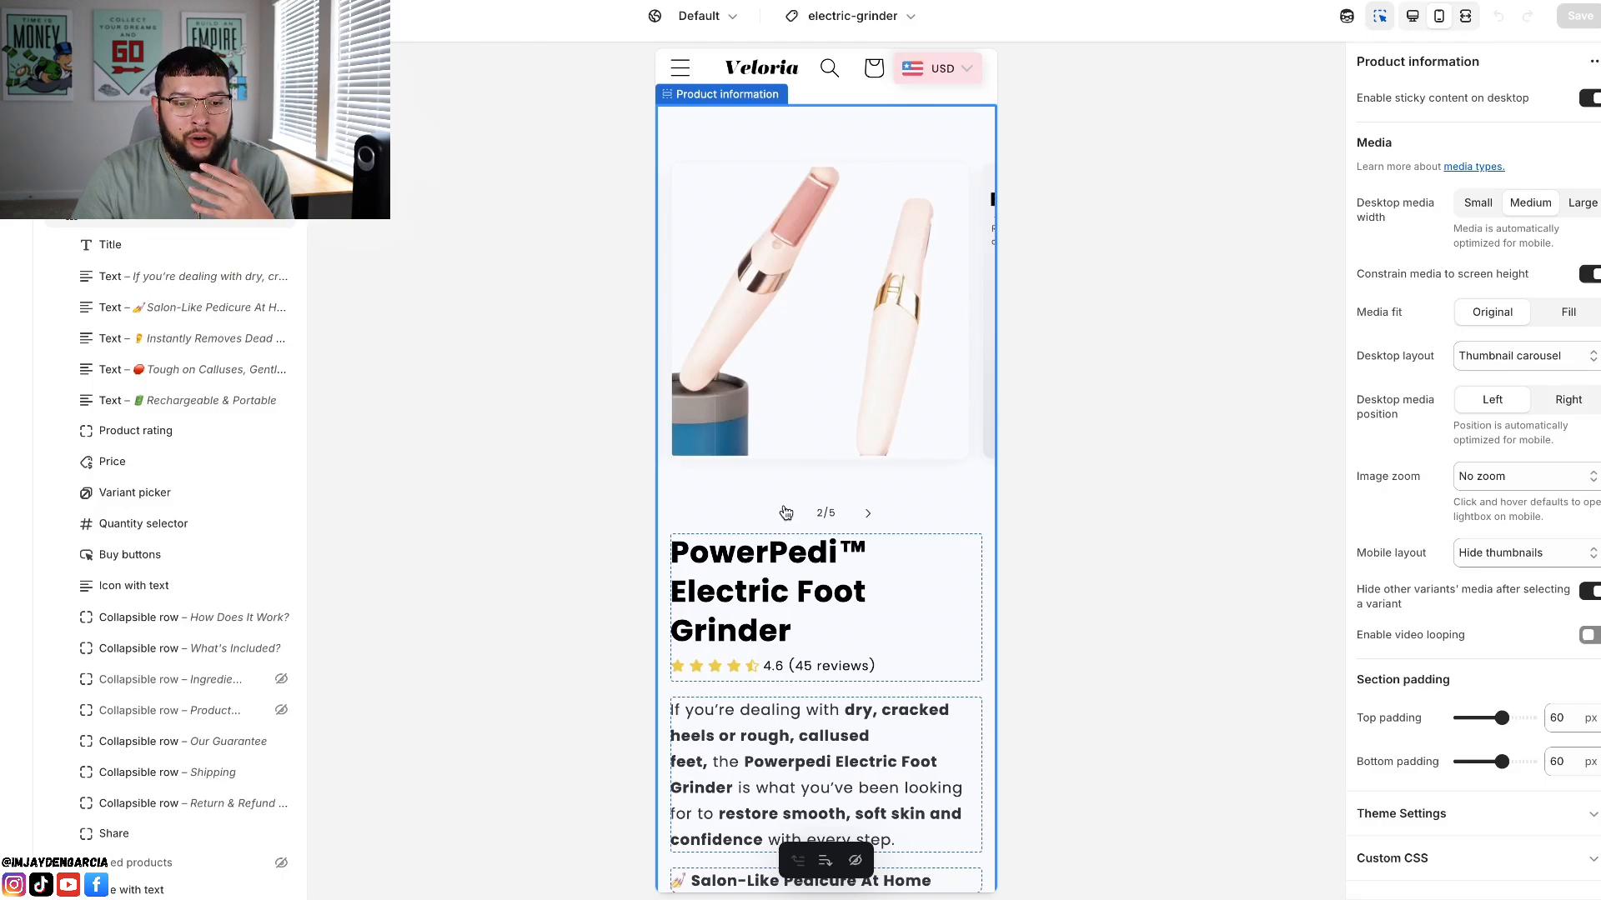
left_click(784, 513)
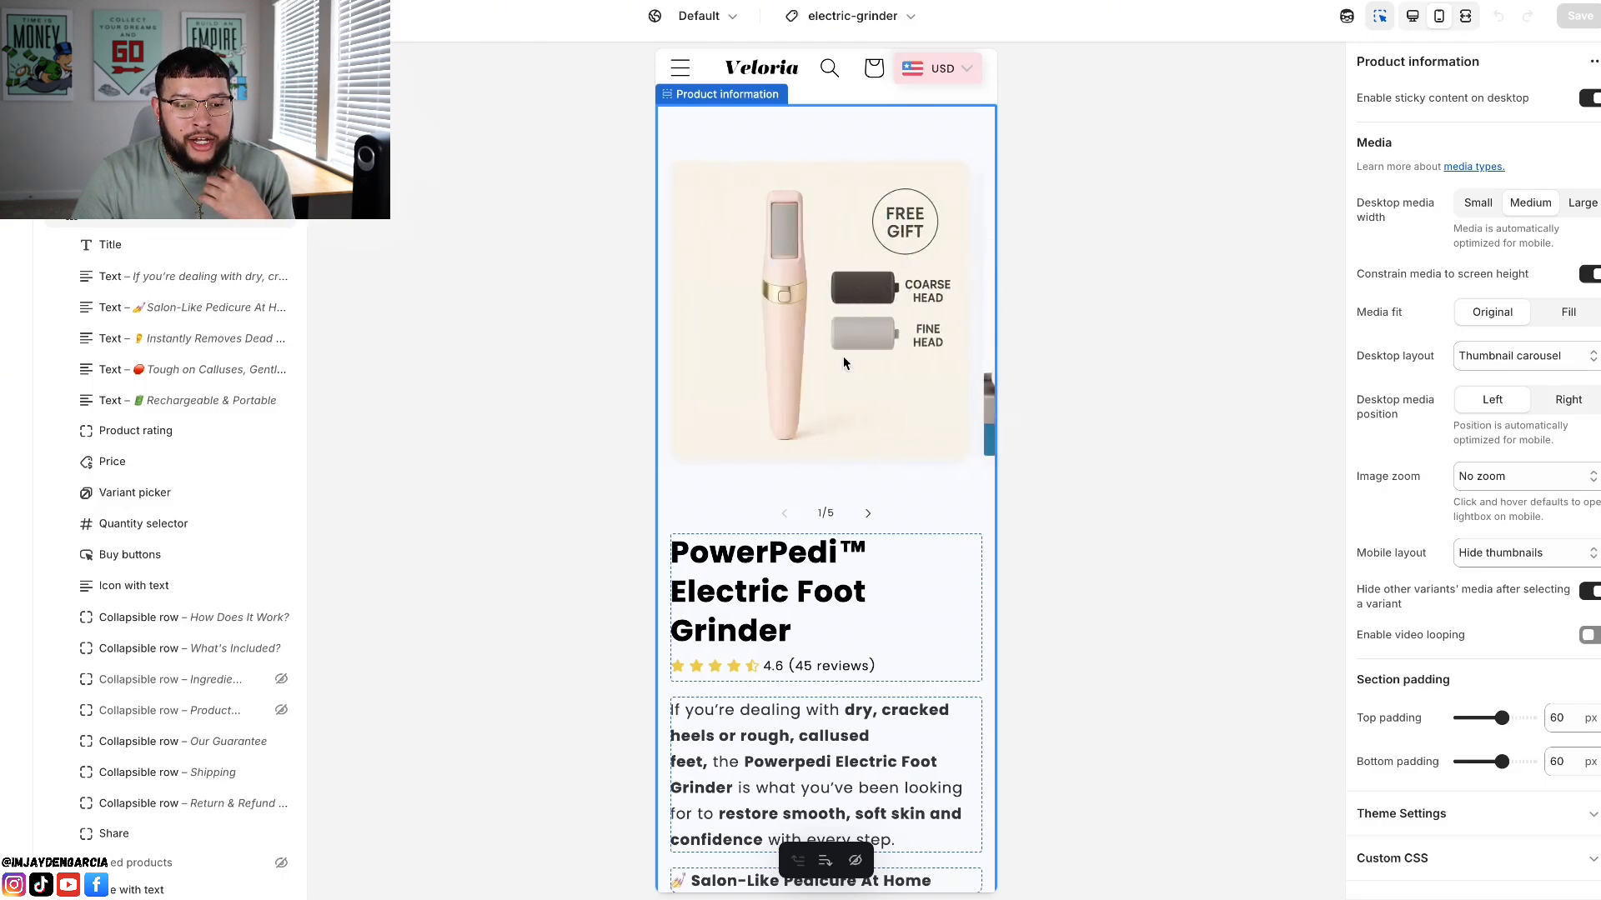
Step: Review the product image generated in ChatGPT and the product title and description in the Shopify page preview
scroll(842, 357, "down", 2)
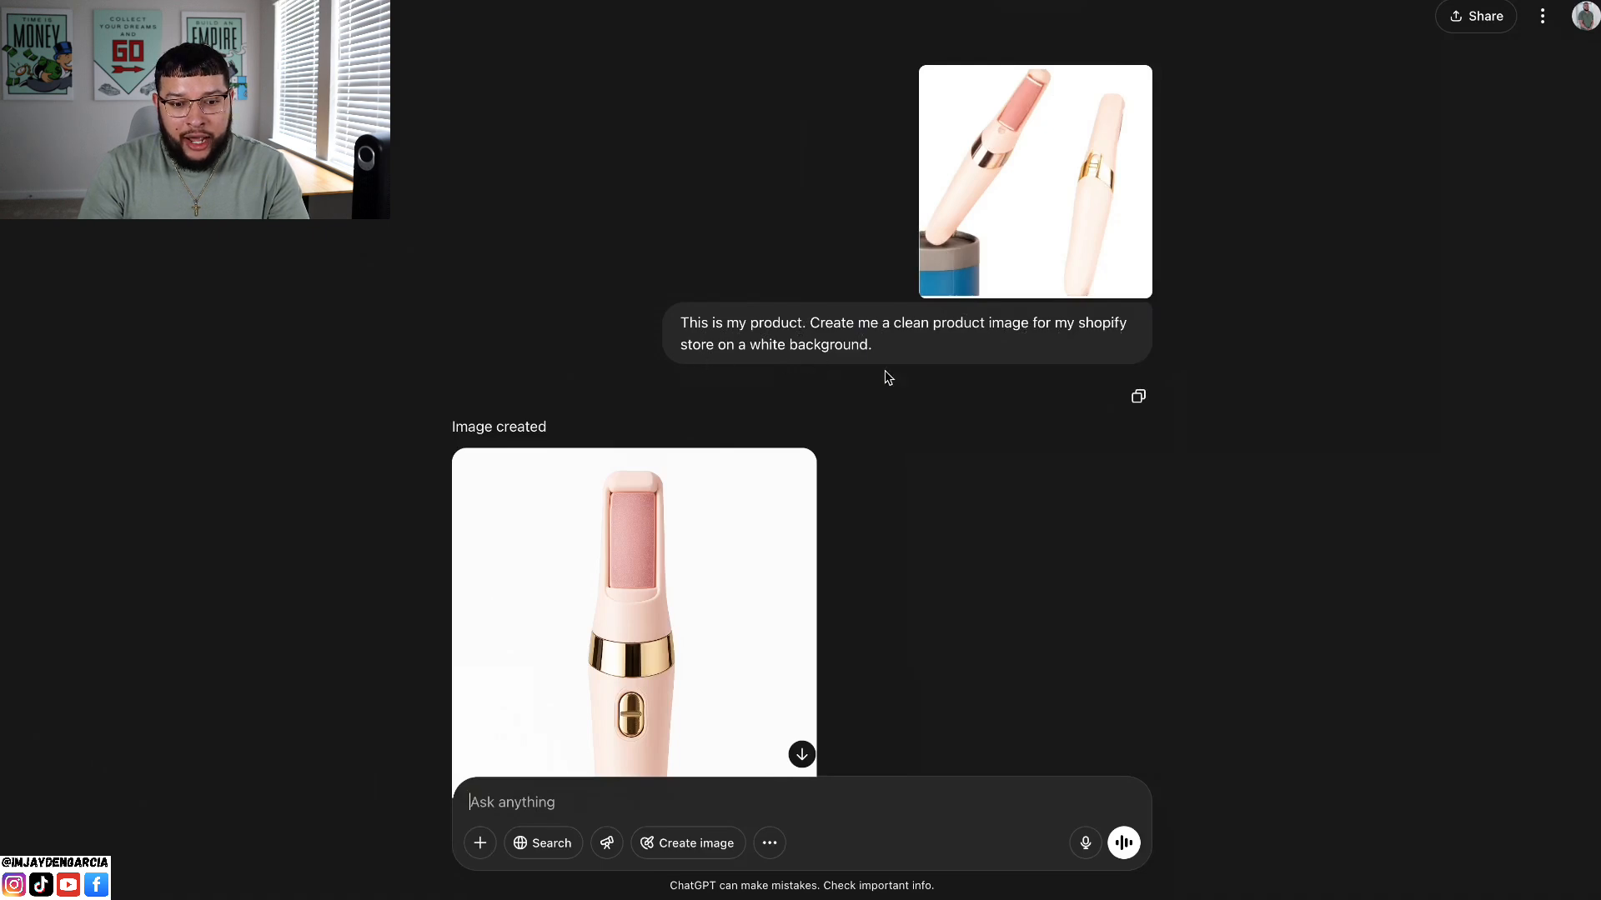
scroll(886, 376, "down", 4)
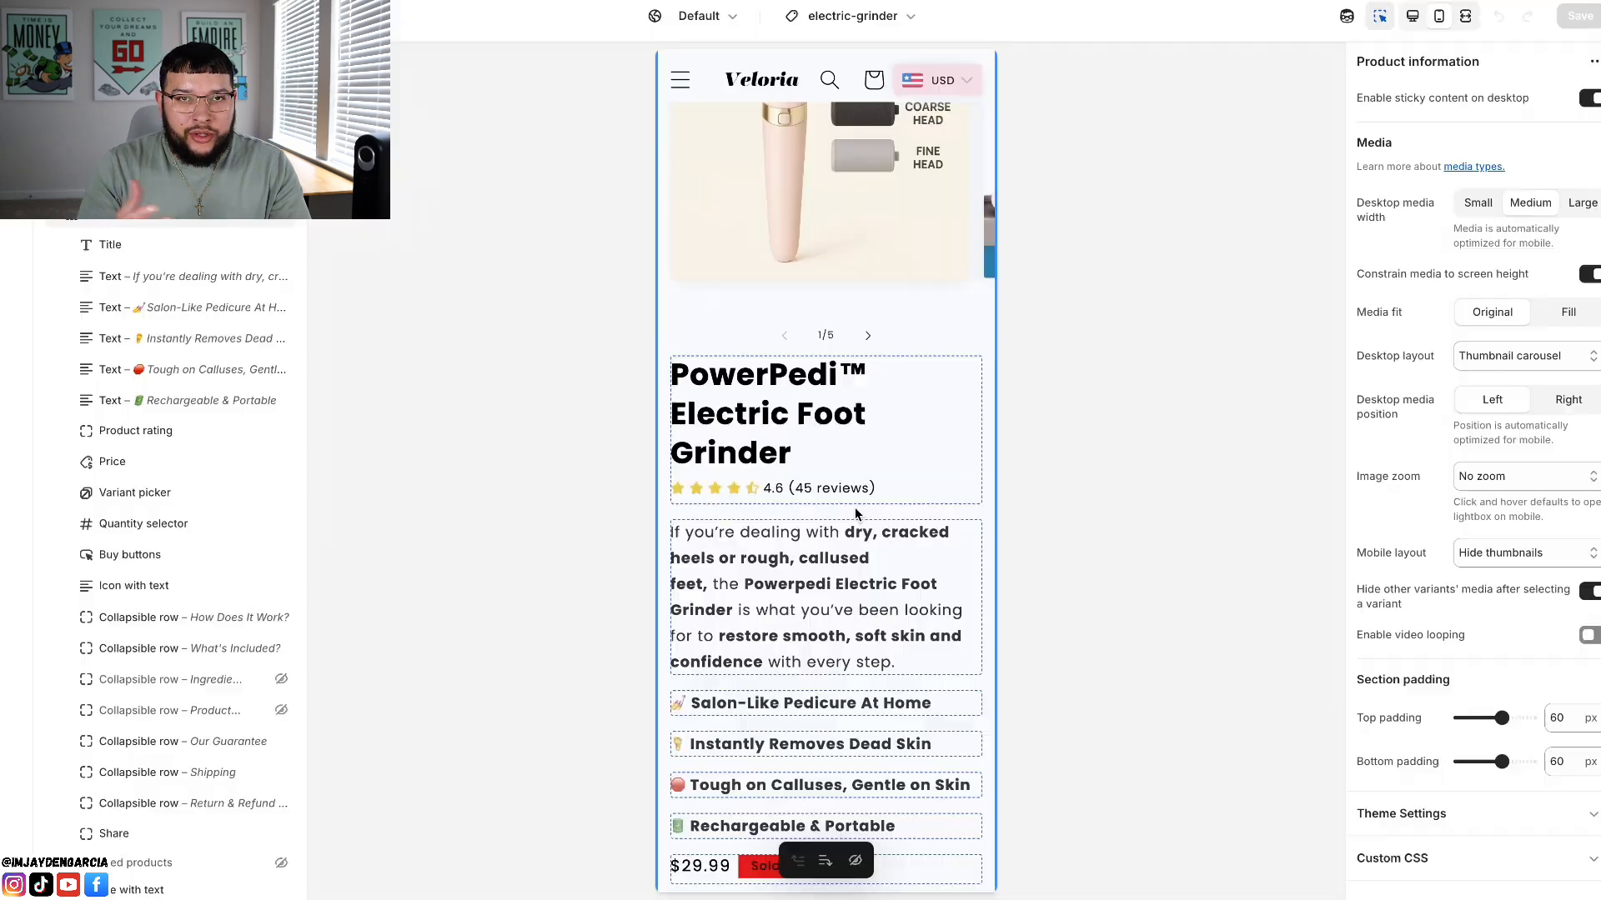
scroll(855, 509, "down", 1)
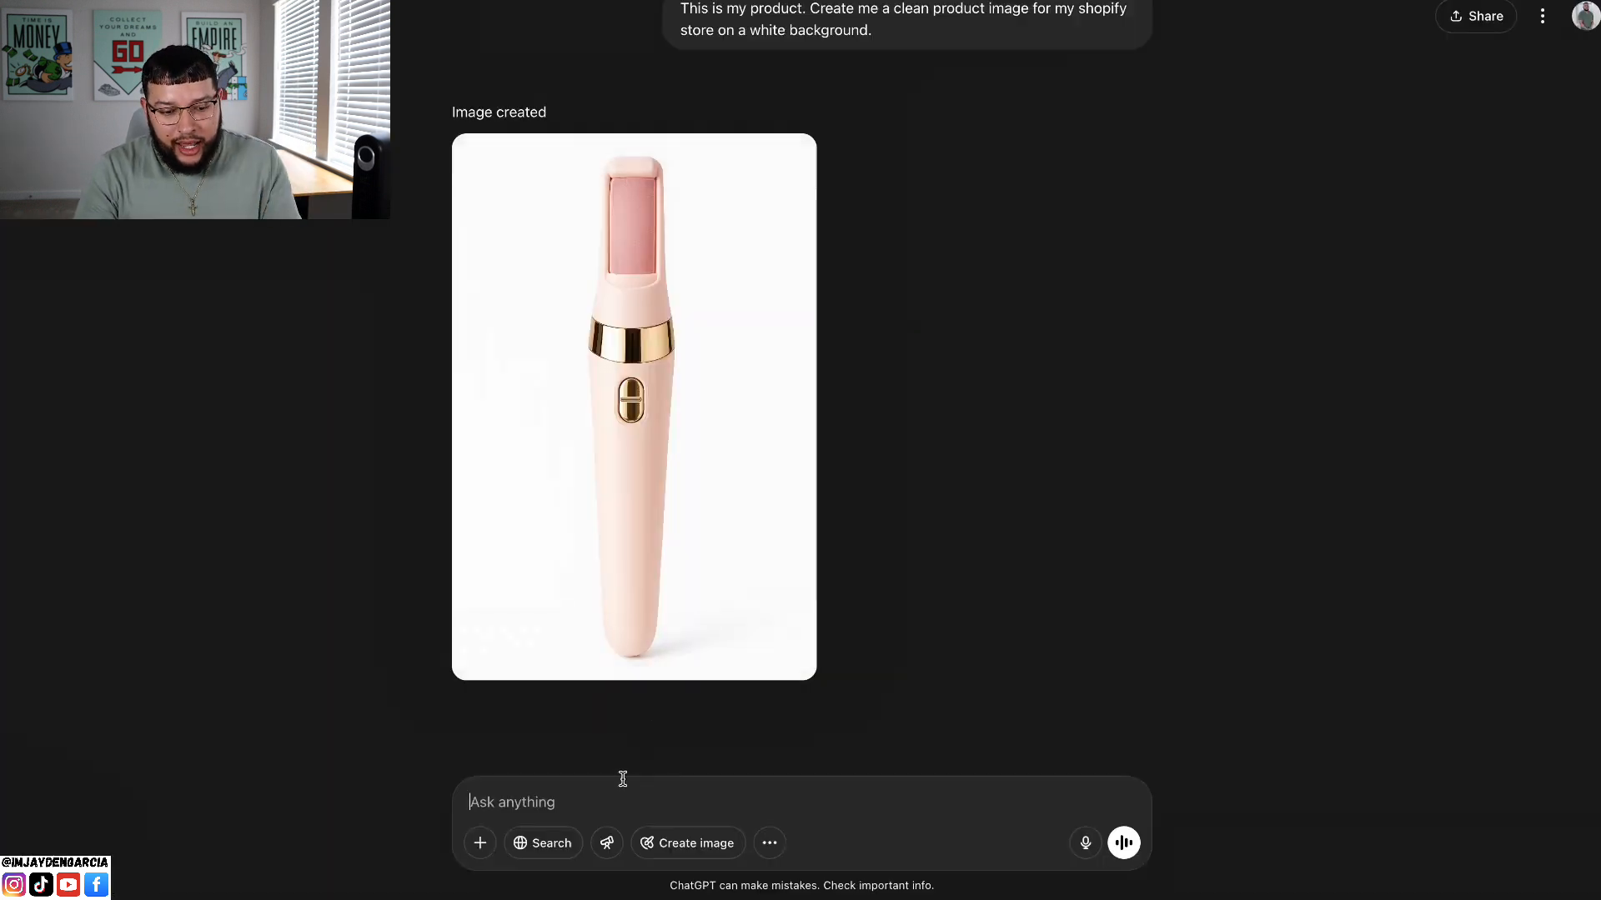
Step: Ask ChatGPT for a few short, branded names for the callus-removing foot grinder, and follow up with "like powerpedi"
type("he")
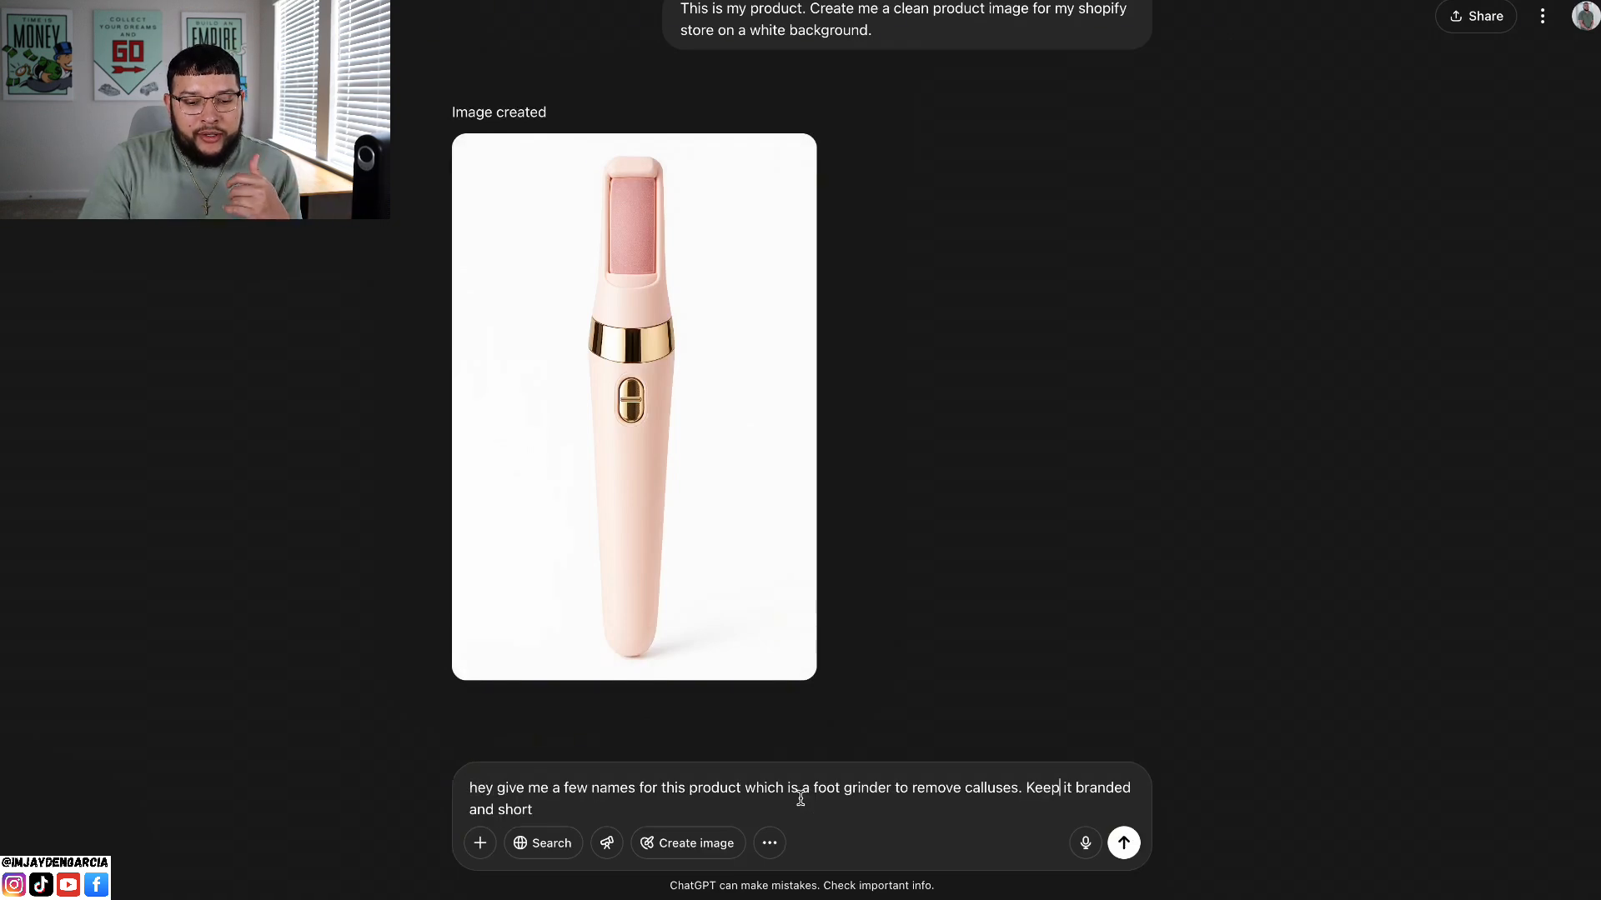
key("Return")
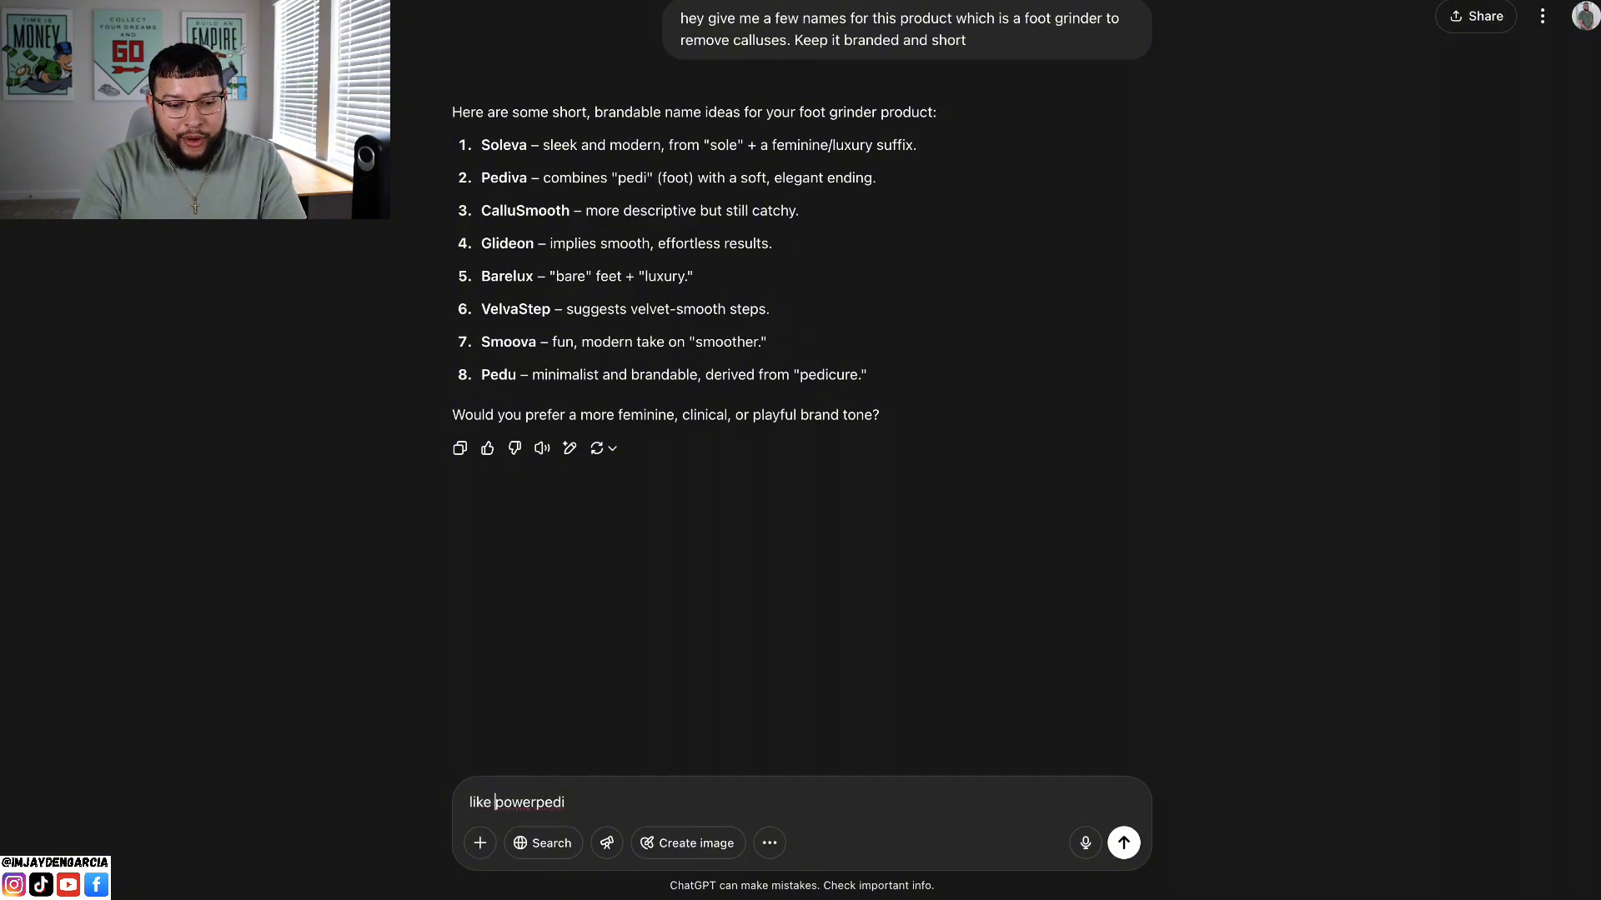
key("Return")
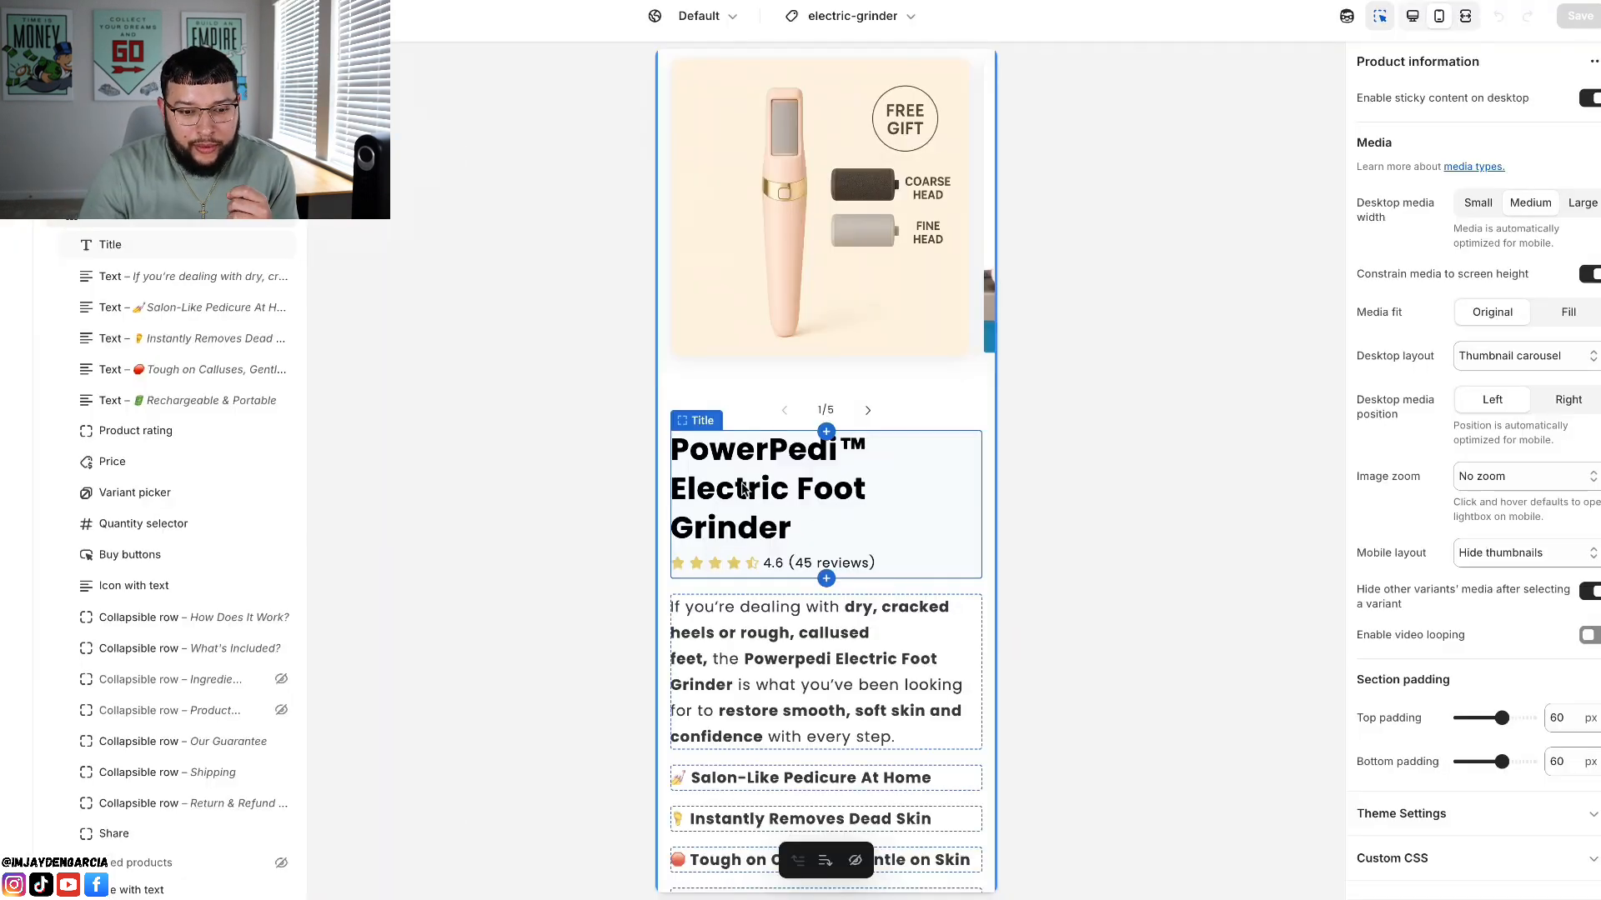
scroll(744, 490, "down", 1)
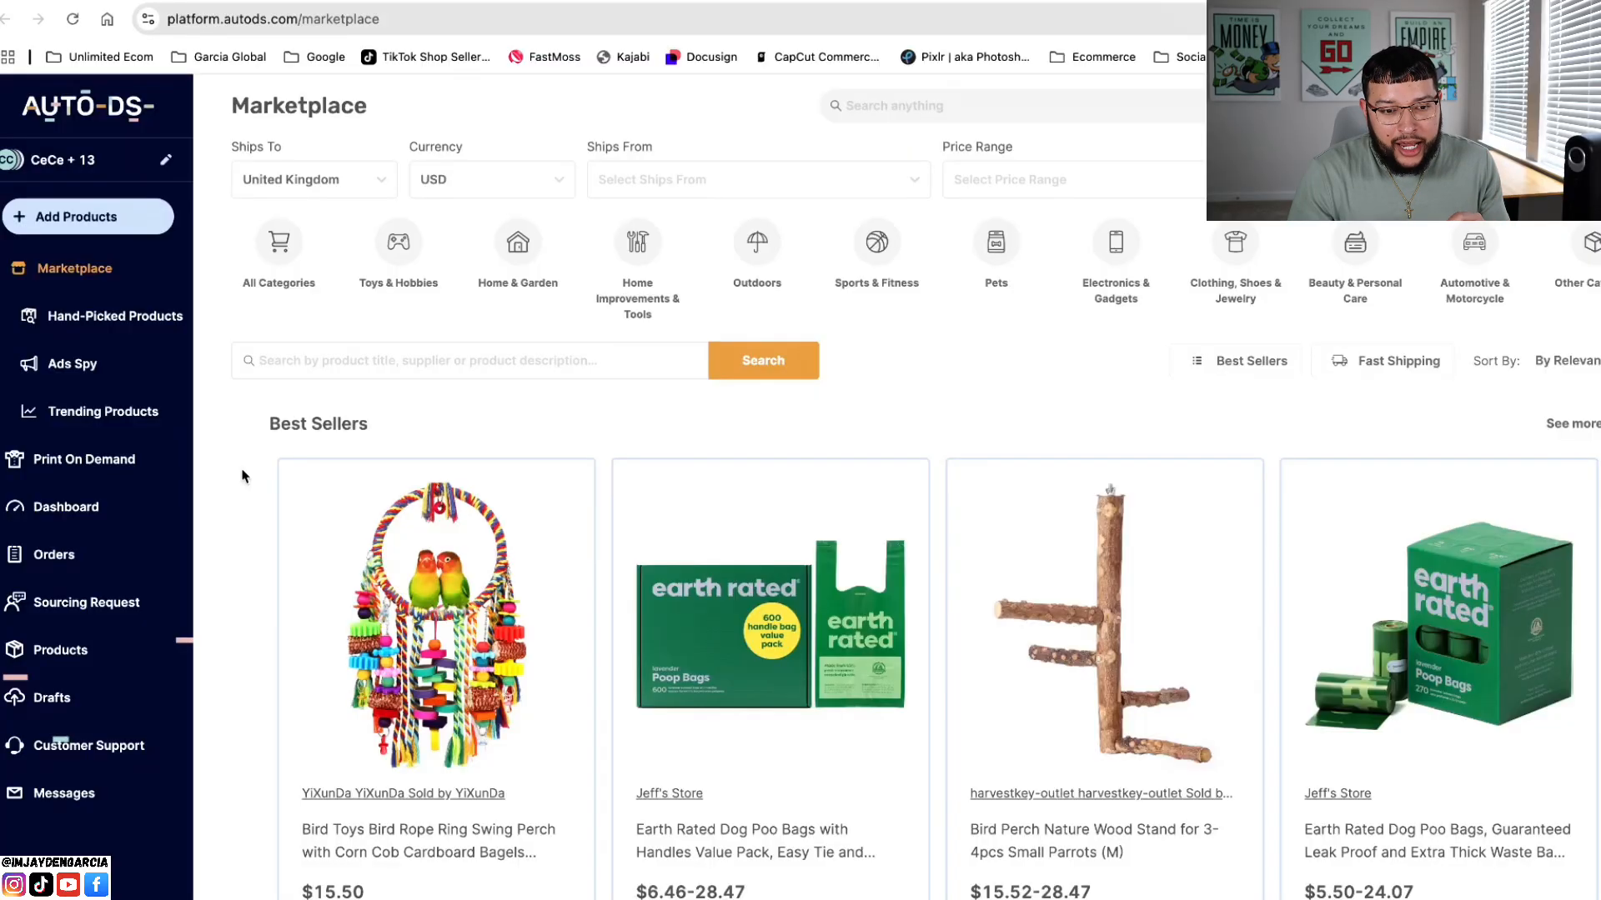
Step: Switch to AutoDS and browse the marketplace's best sellers, new arrivals and category products
scroll(241, 476, "down", 1)
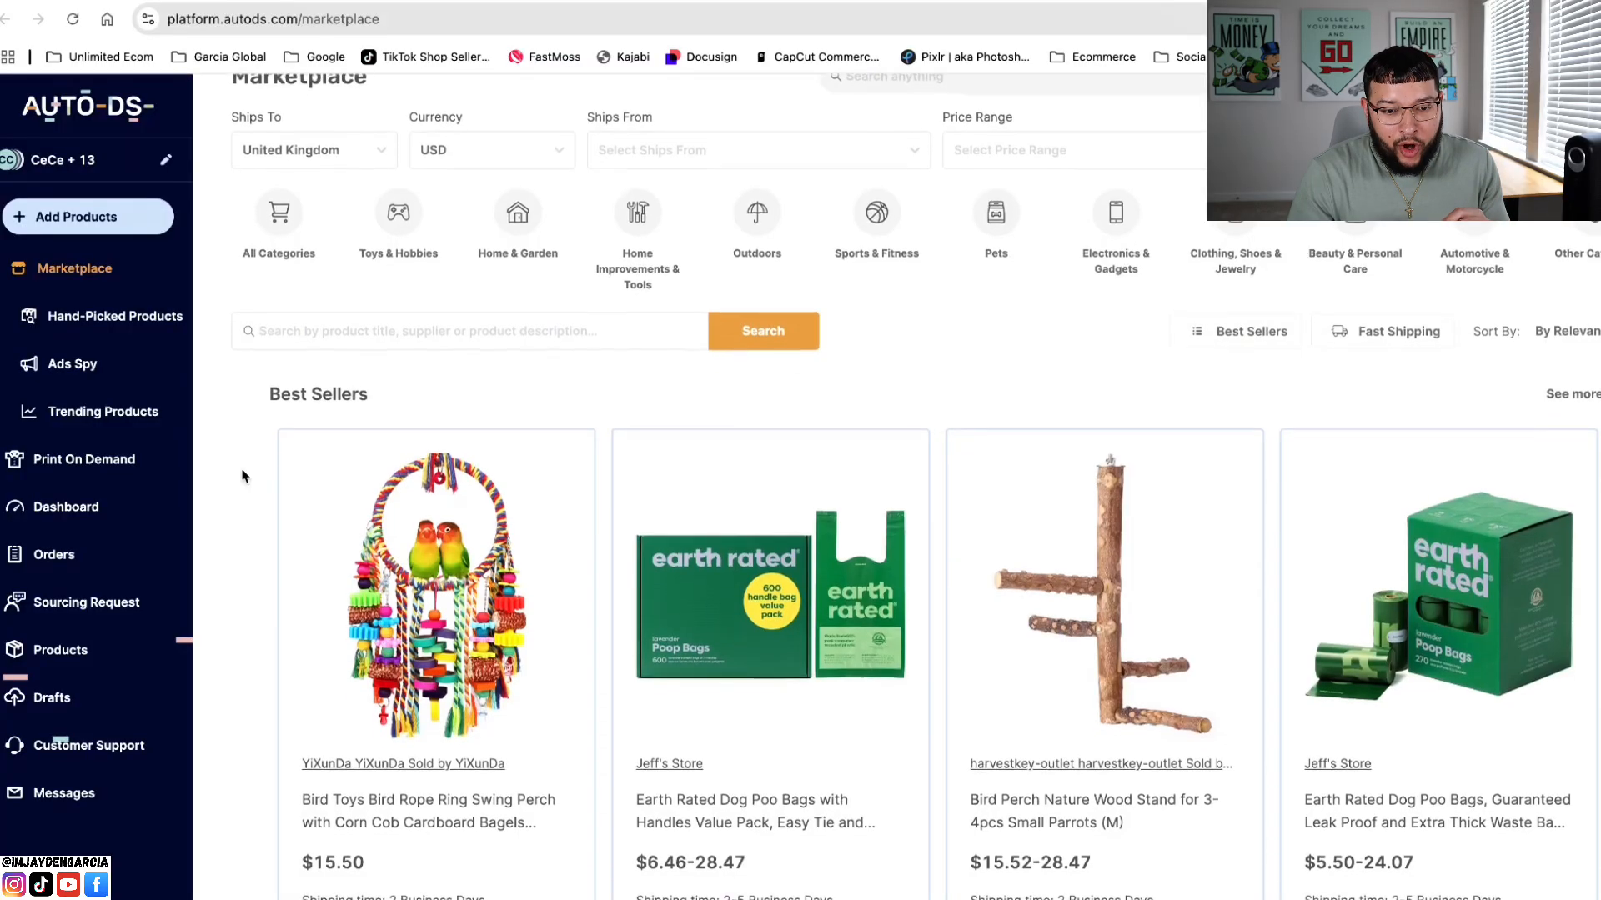
scroll(241, 476, "down", 10)
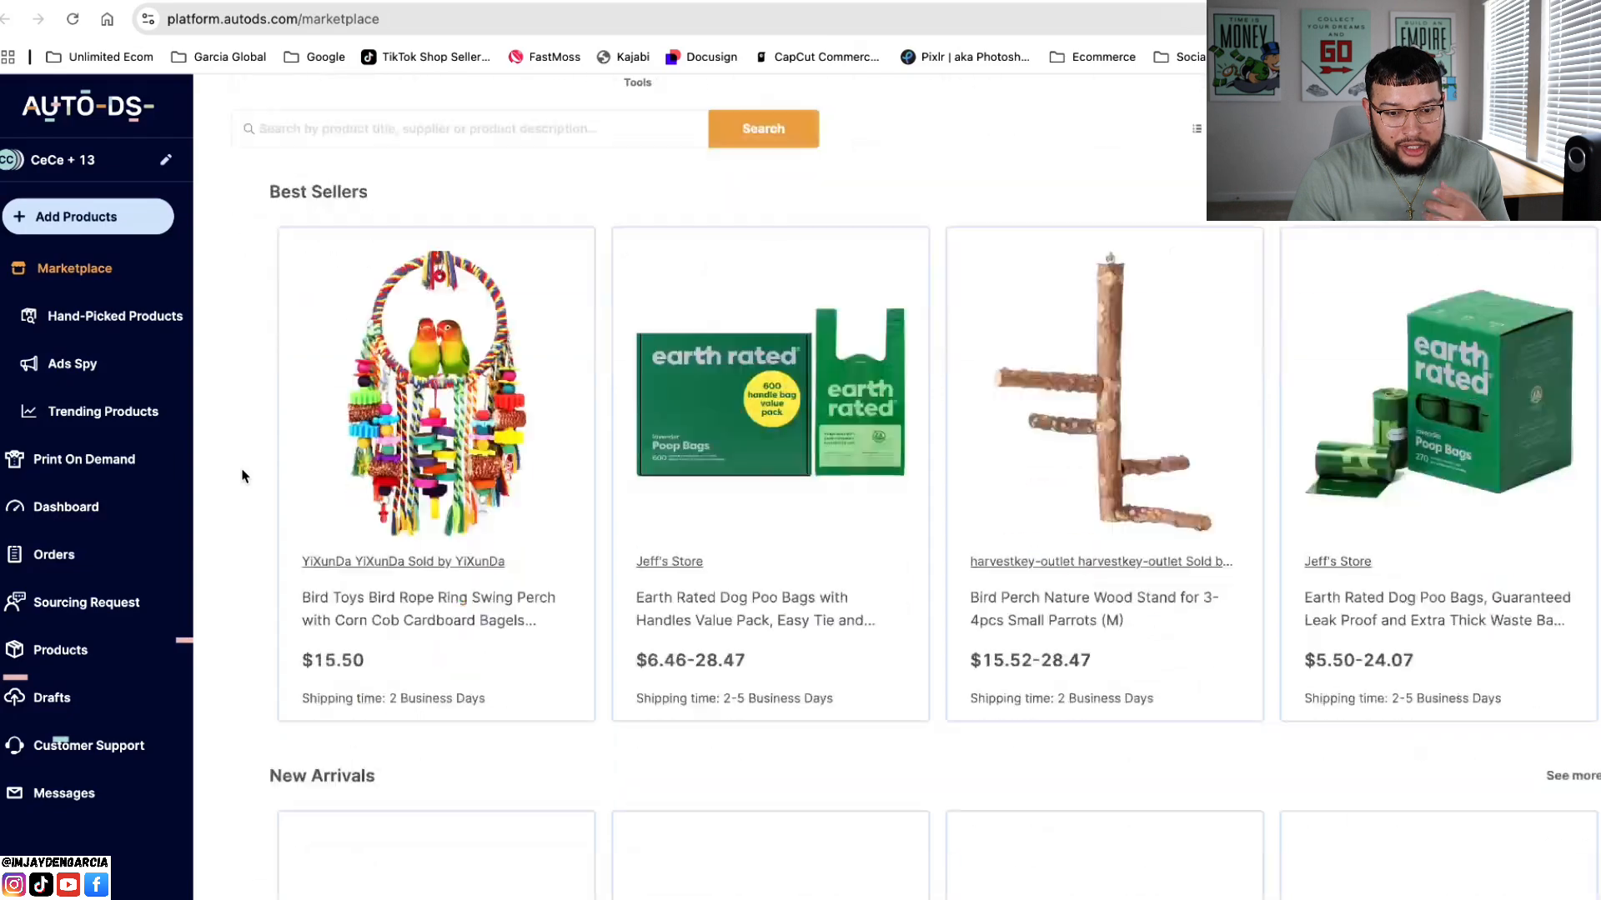
scroll(242, 476, "down", 9)
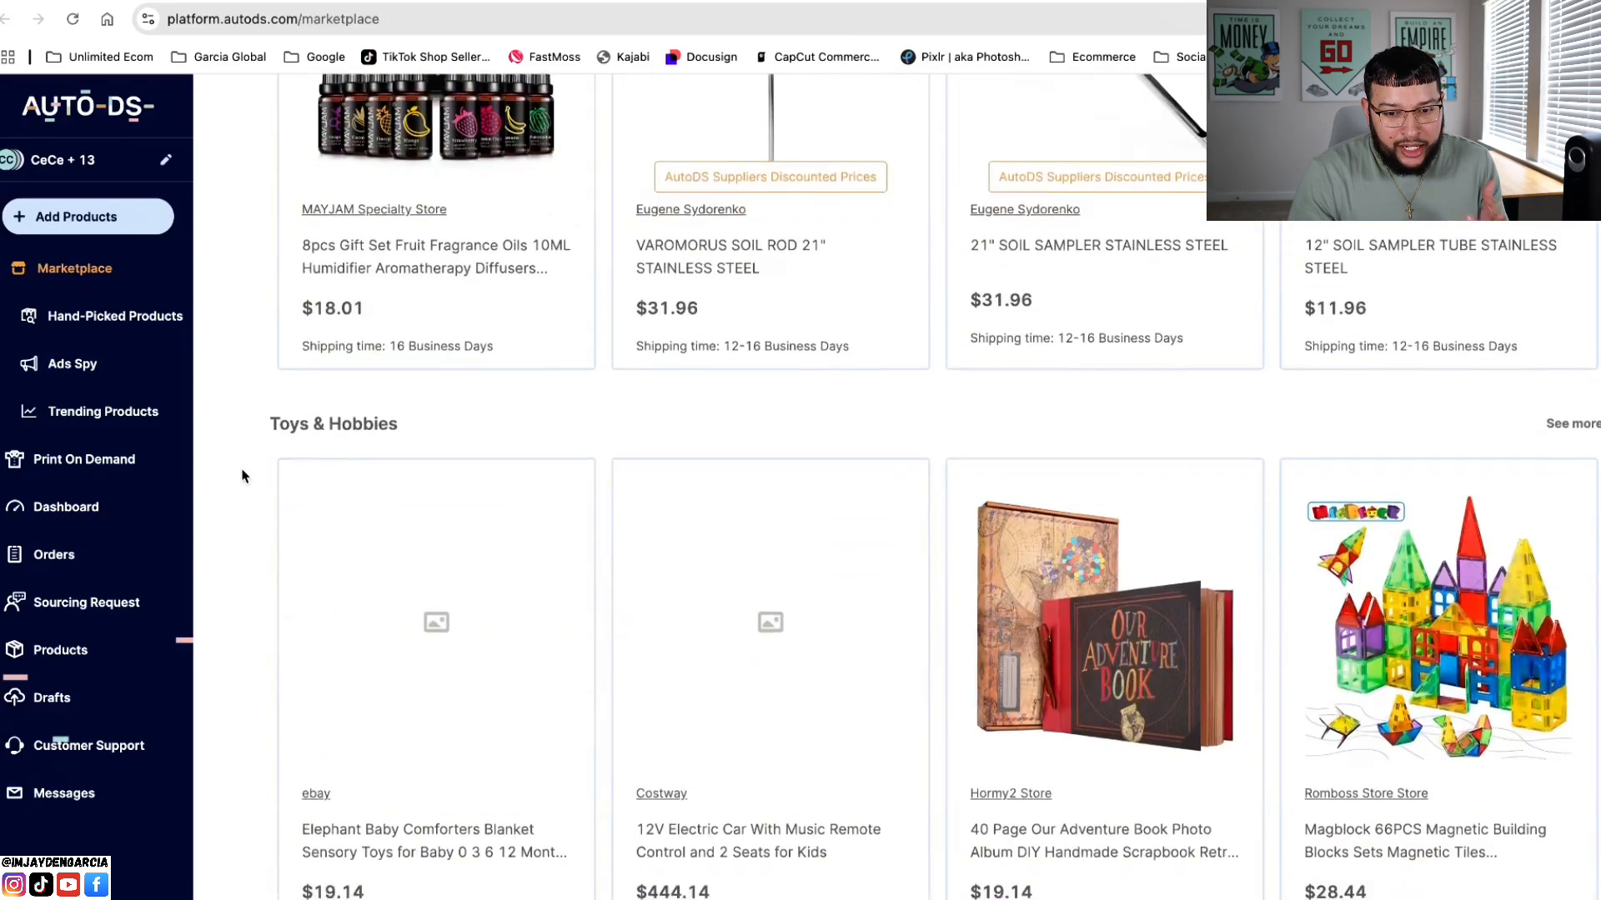
scroll(240, 473, "down", 4)
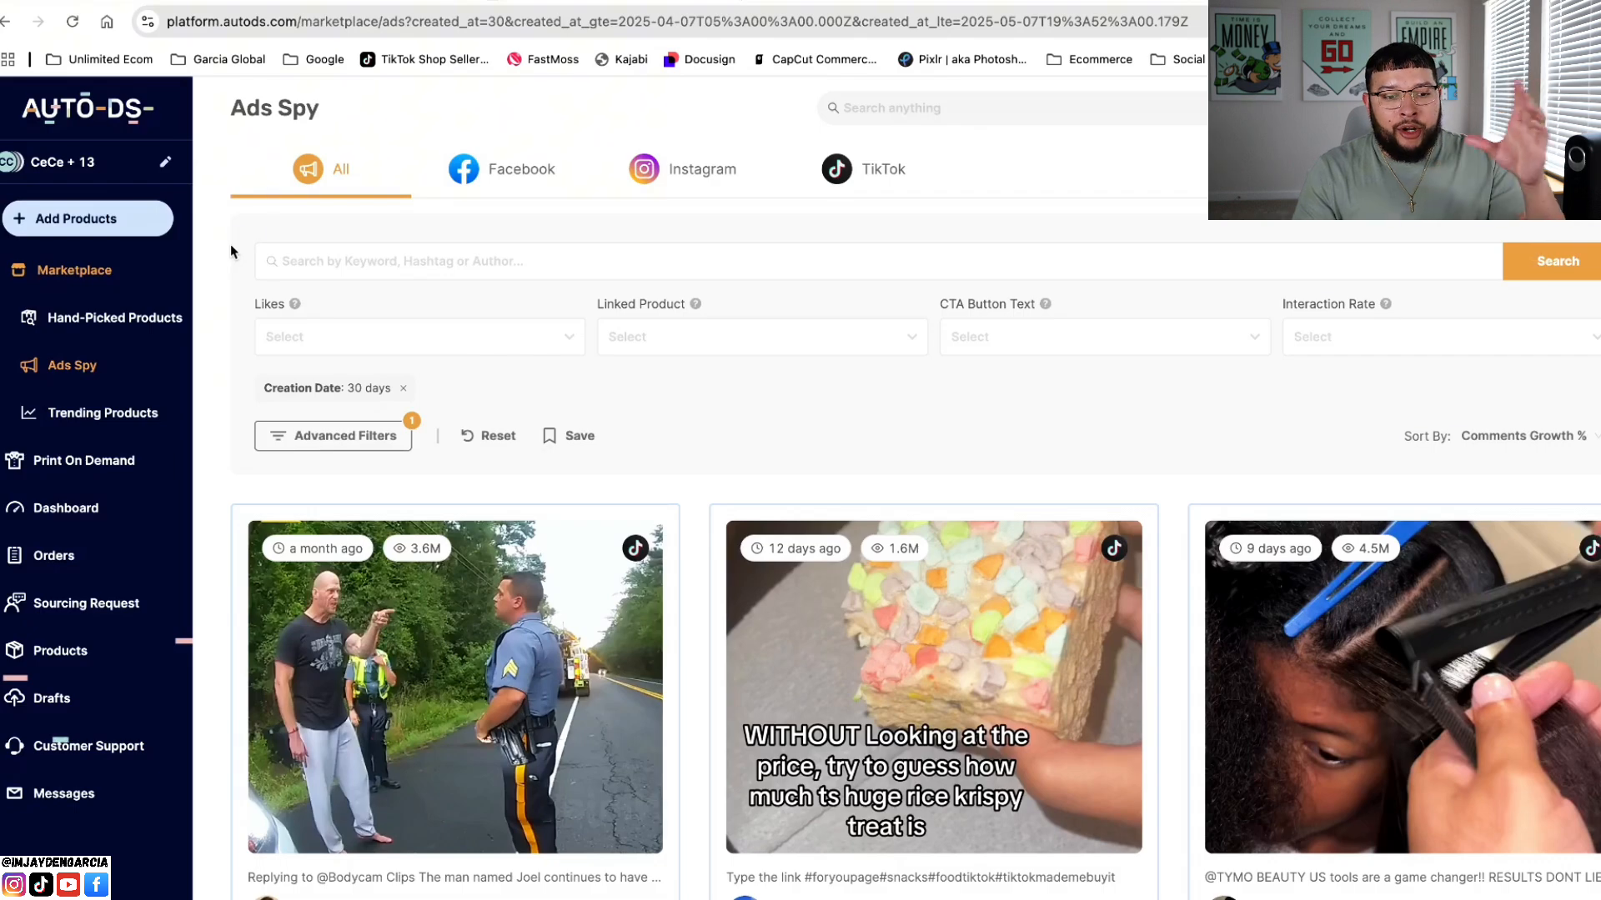
Step: Browse the ads in Ads Spy, limit them to TikTok and open the advanced filters
scroll(230, 244, "down", 10)
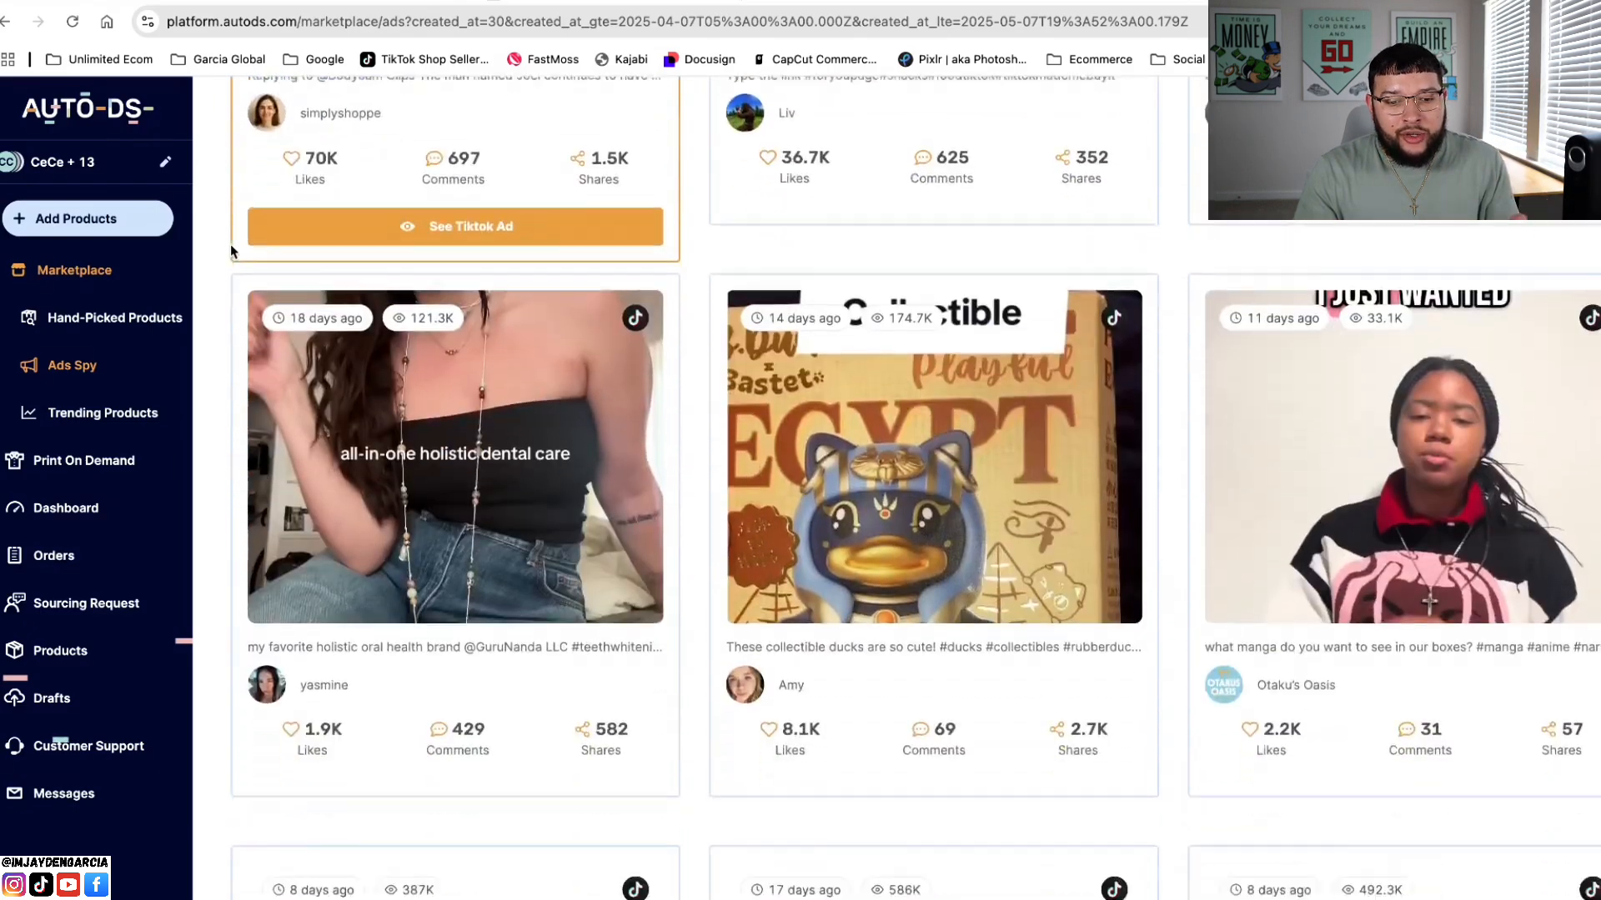
scroll(230, 244, "up", 10)
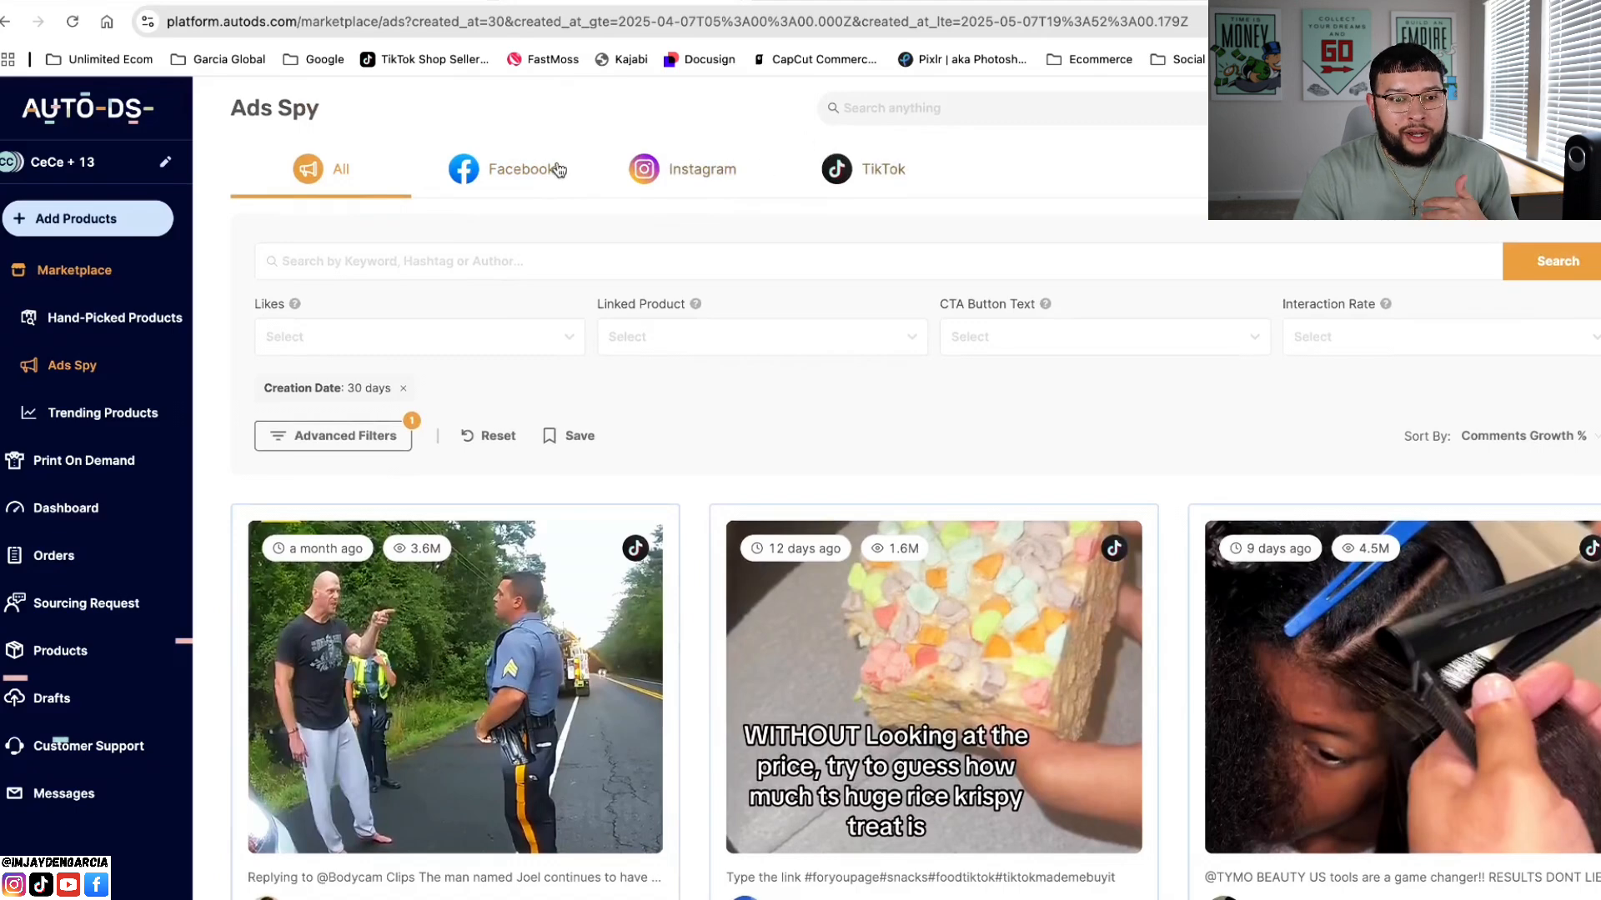
left_click(859, 189)
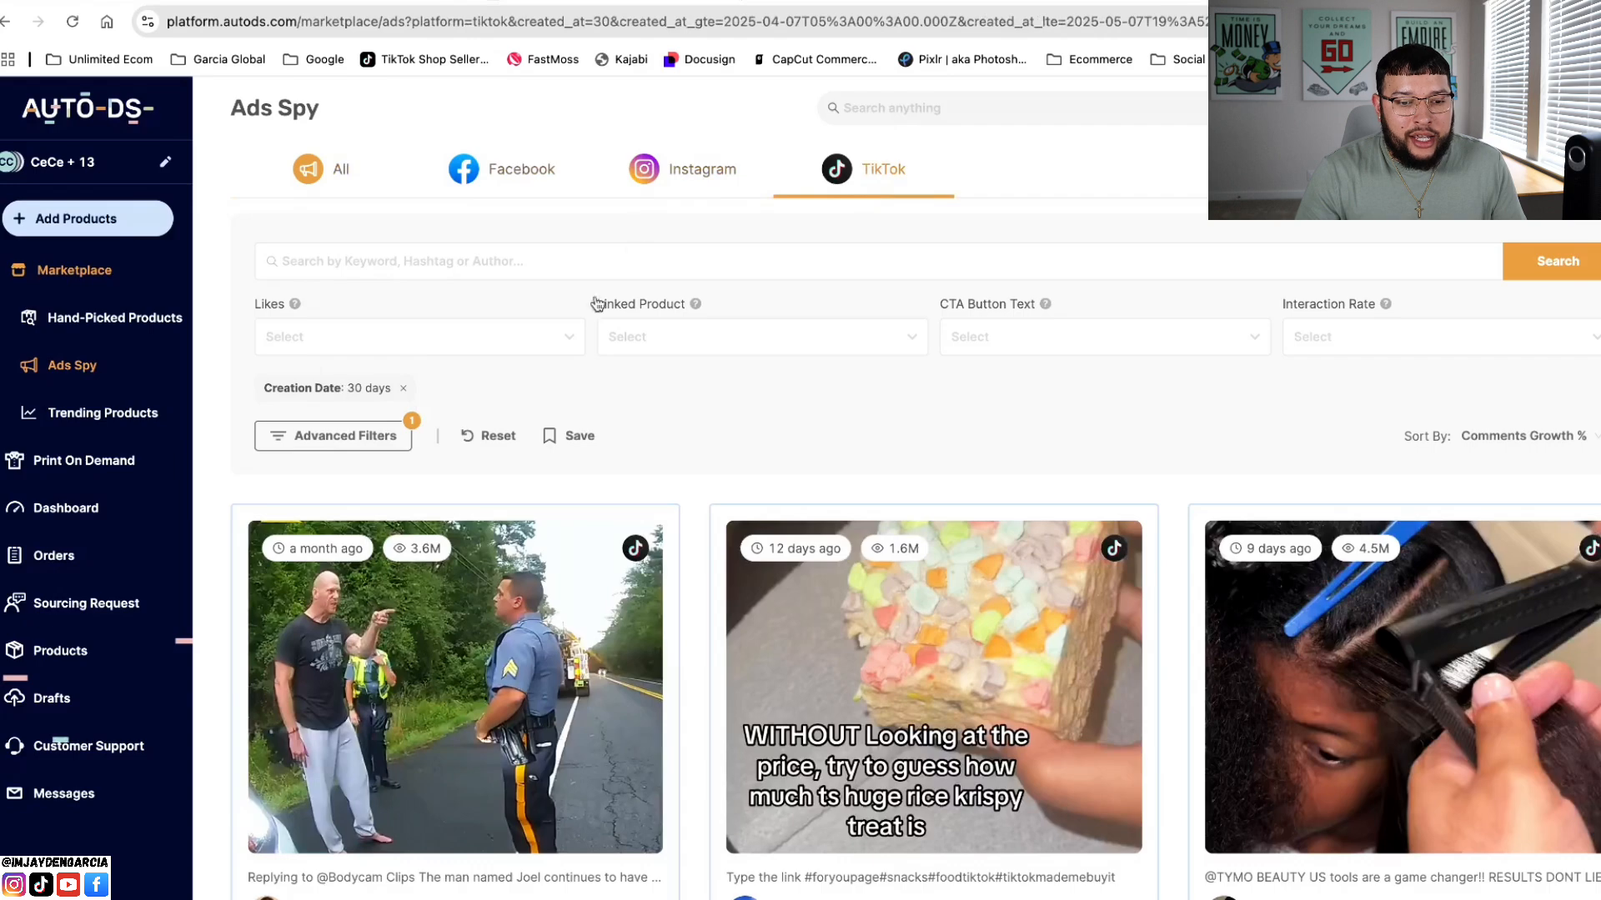
left_click(377, 437)
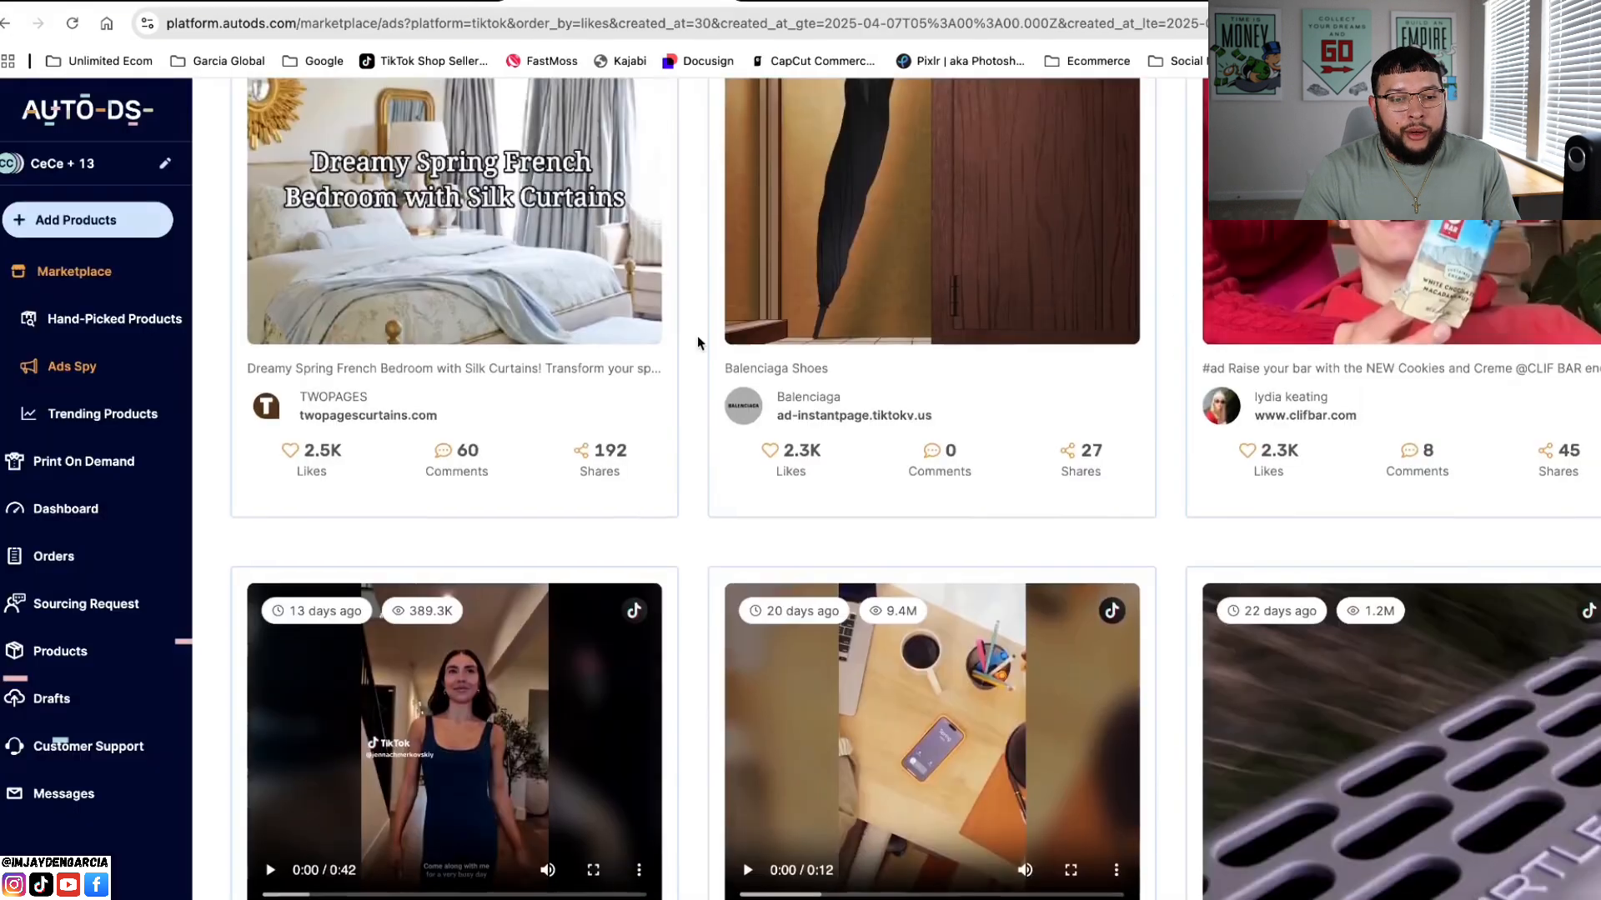
Step: Open the omniluxled ad "The best investment for my skin!" from the TikTok ads sorted by likes and download its video
scroll(696, 335, "down", 5)
scroll(697, 335, "down", 5)
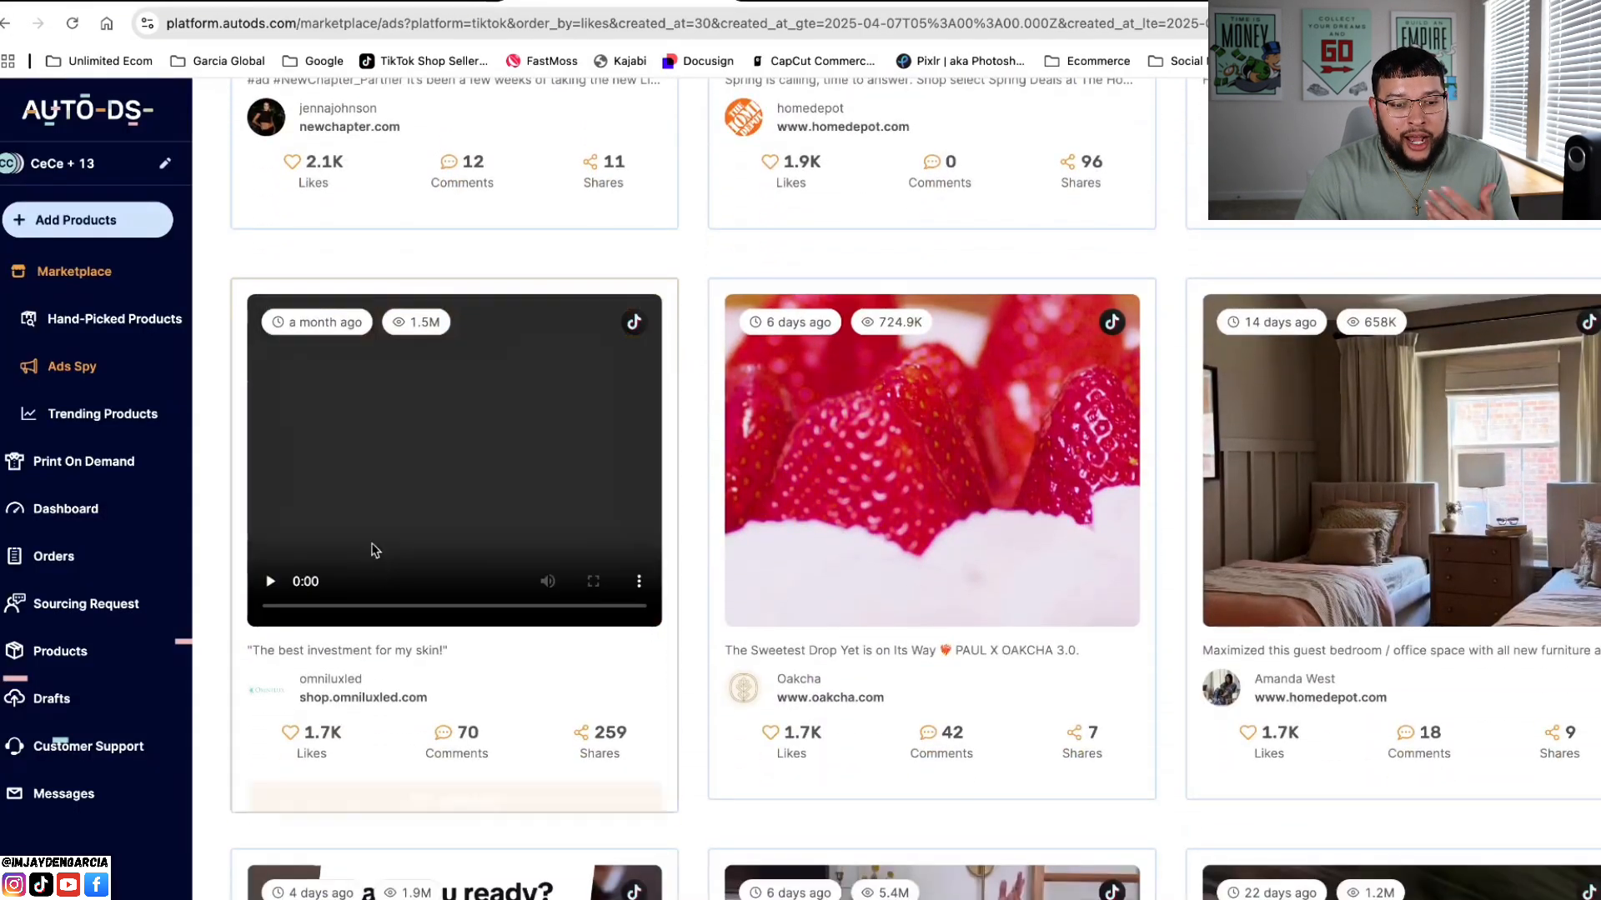
mouse_move(425, 567)
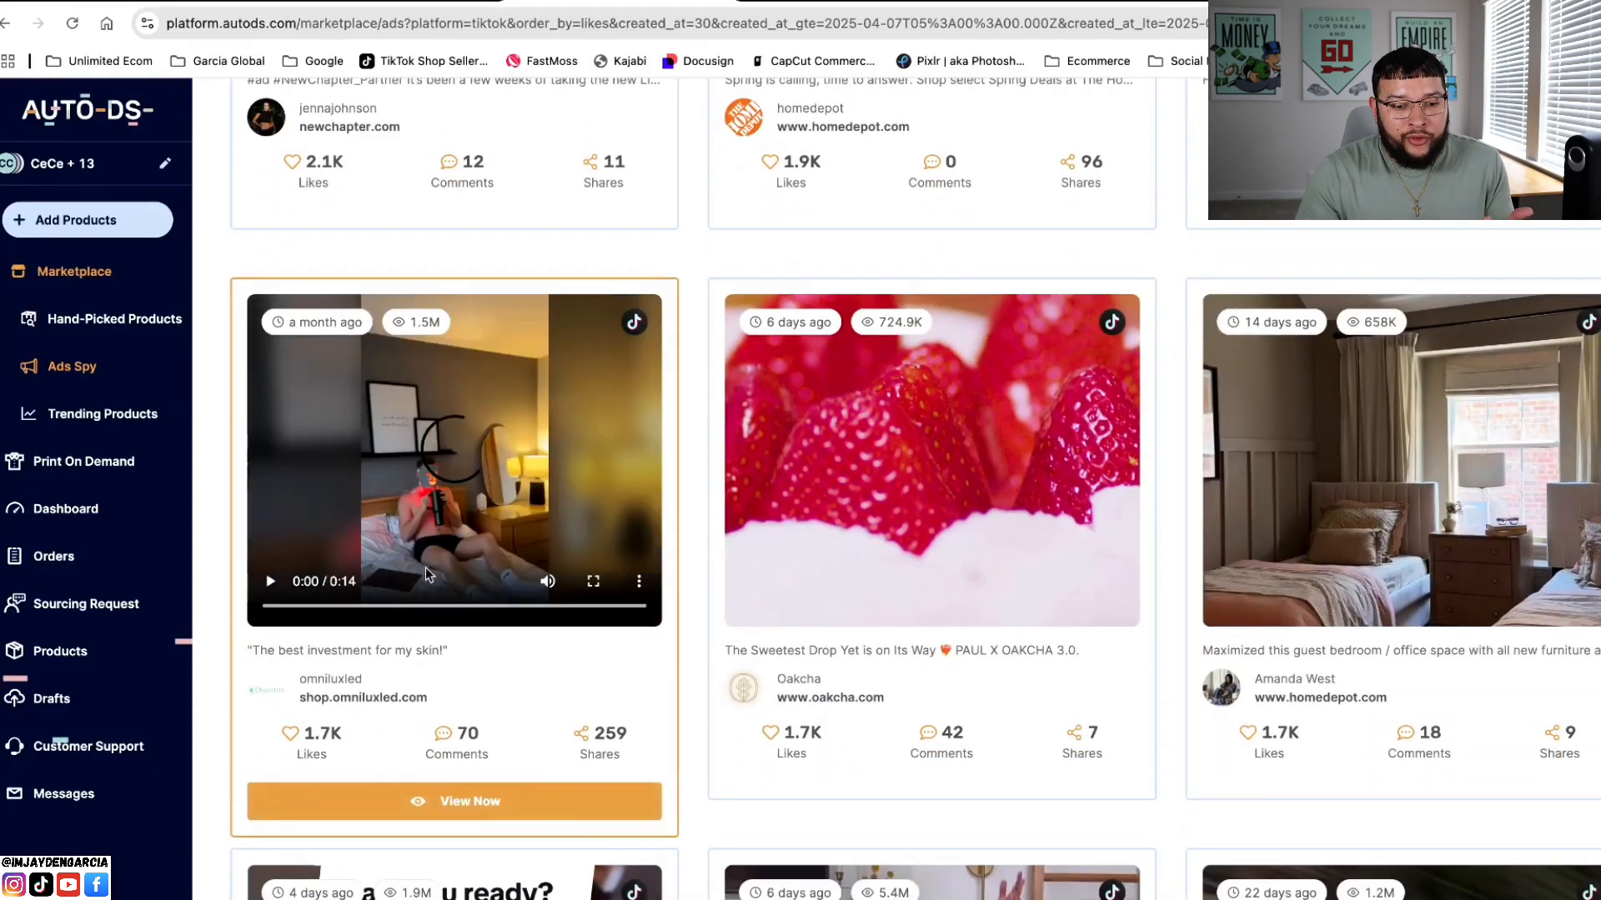
left_click(464, 798)
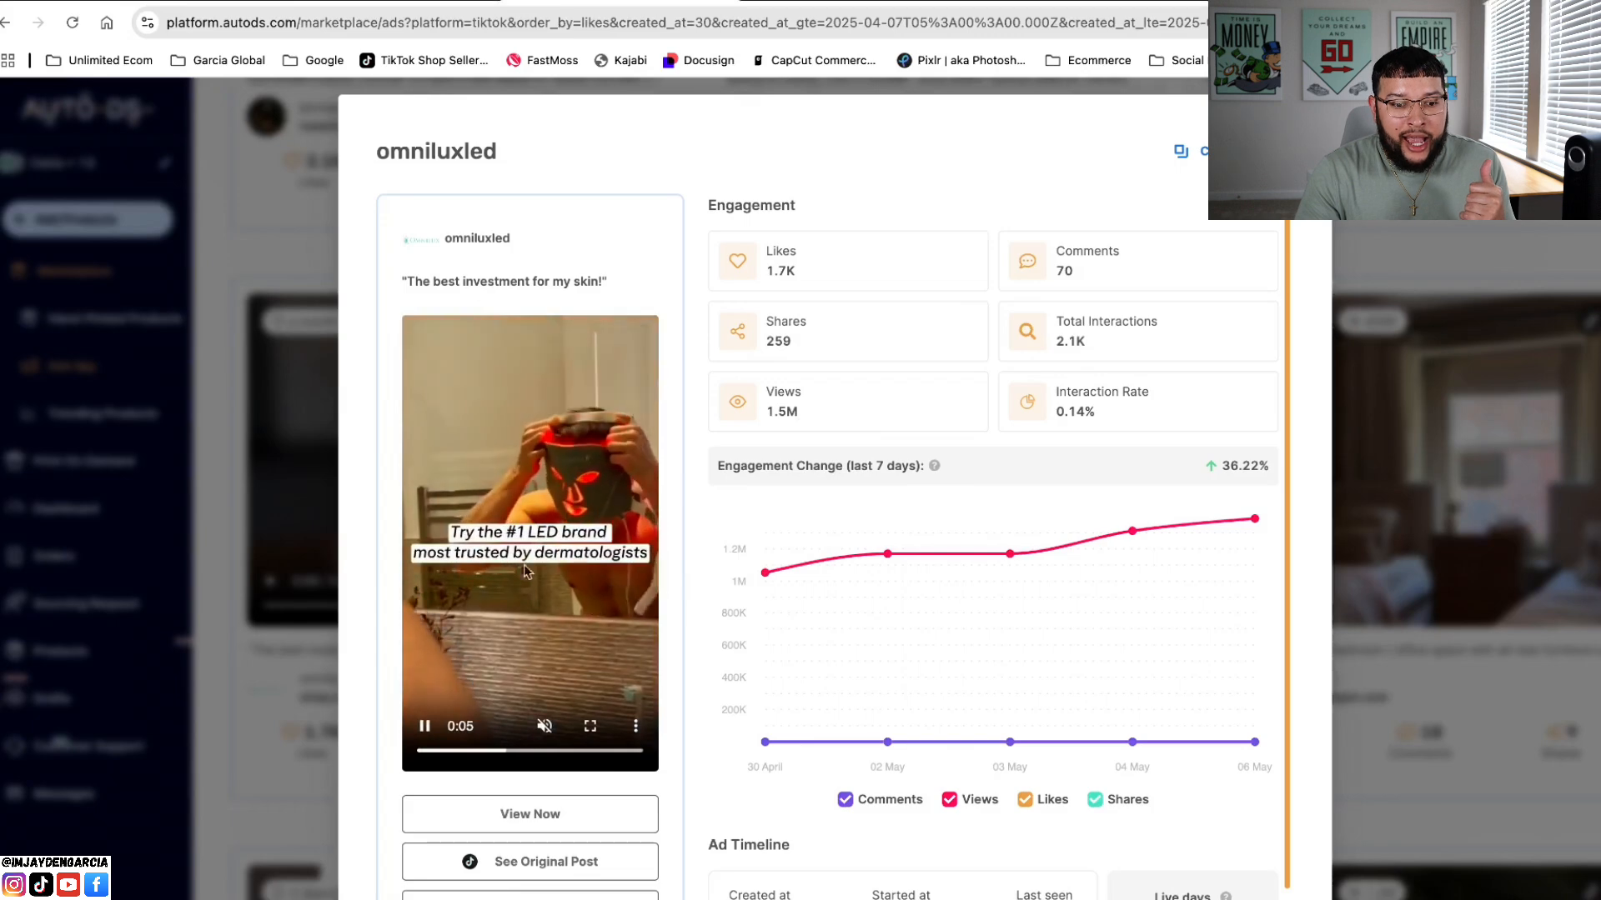
left_click(635, 726)
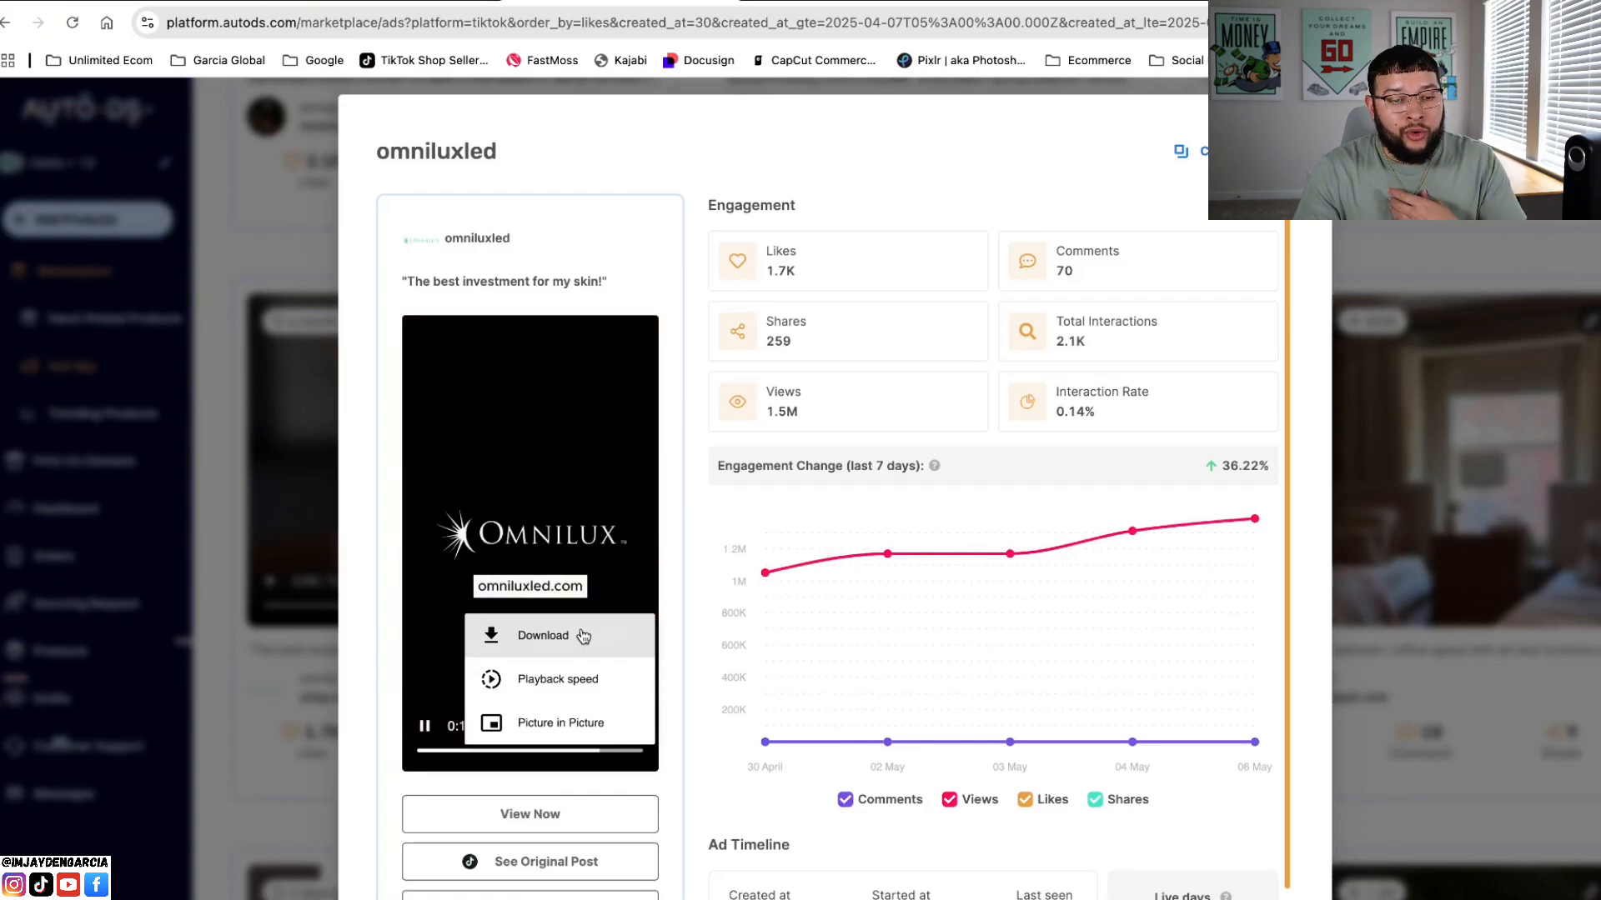
left_click(583, 636)
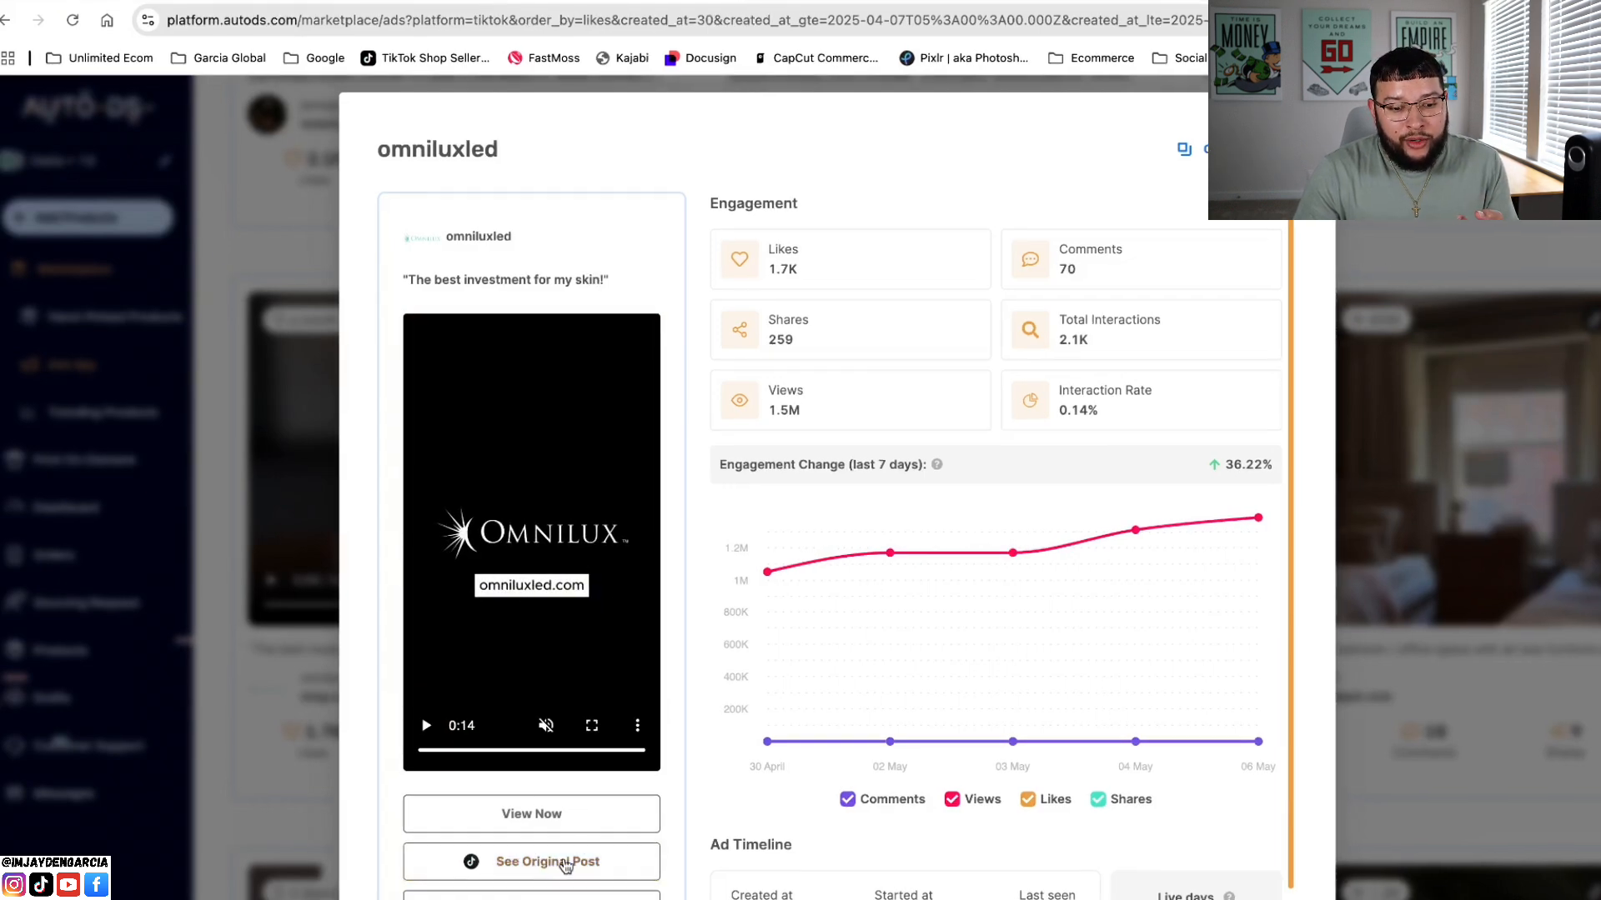
Step: Switch back to the Shopify theme editor and review the PowerPedi page from its description down to the purchase area
left_click(830, 1)
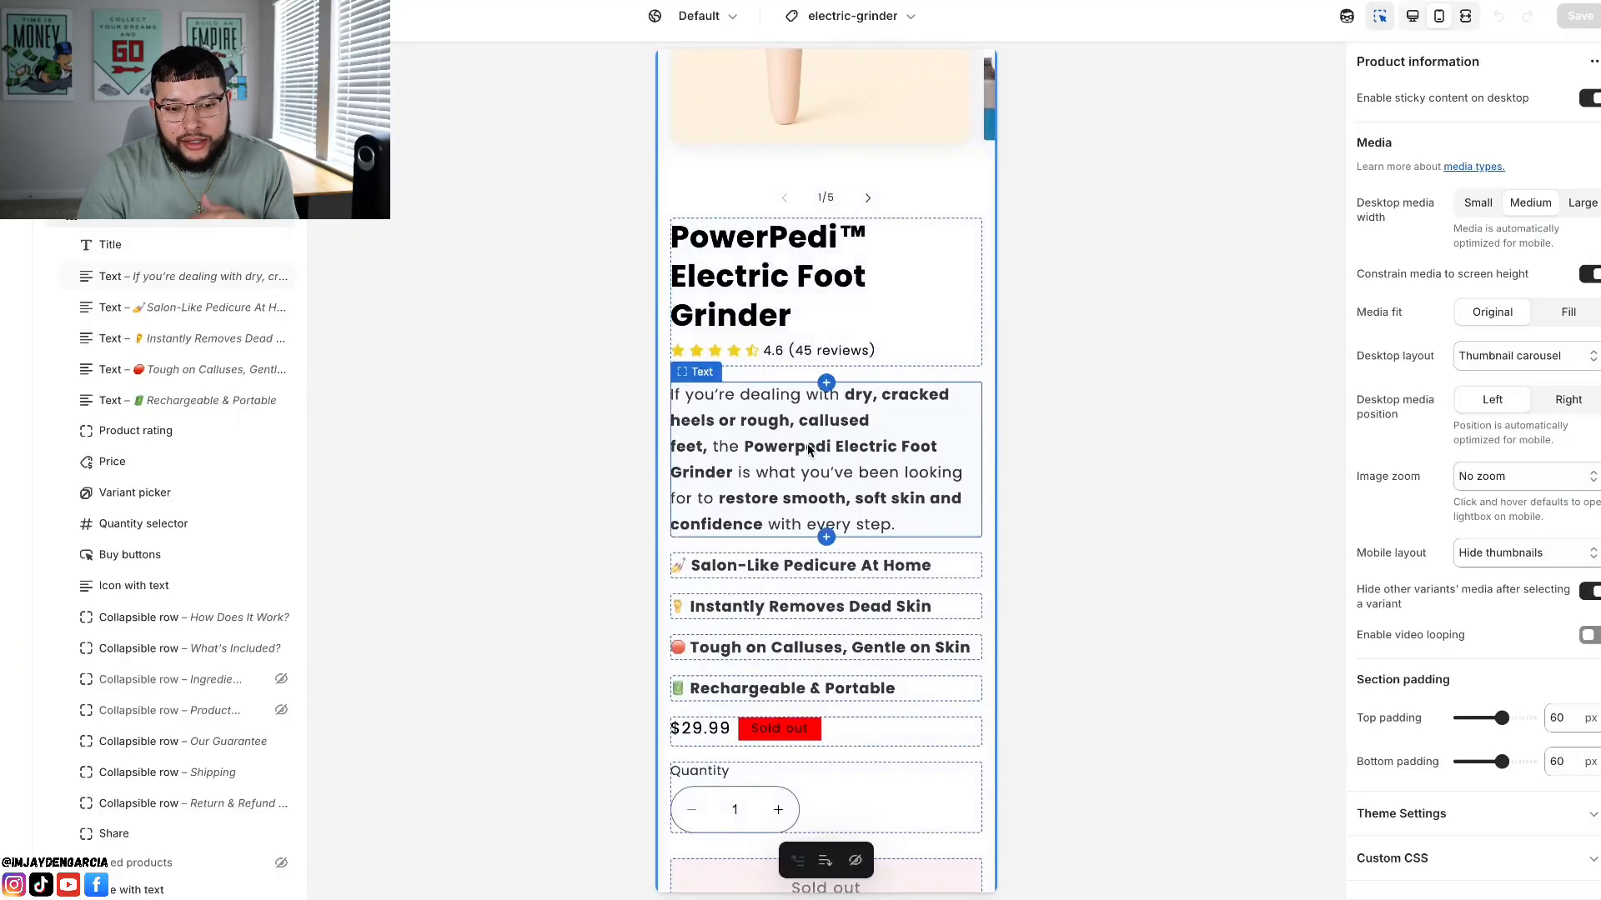
scroll(775, 359, "down", 1)
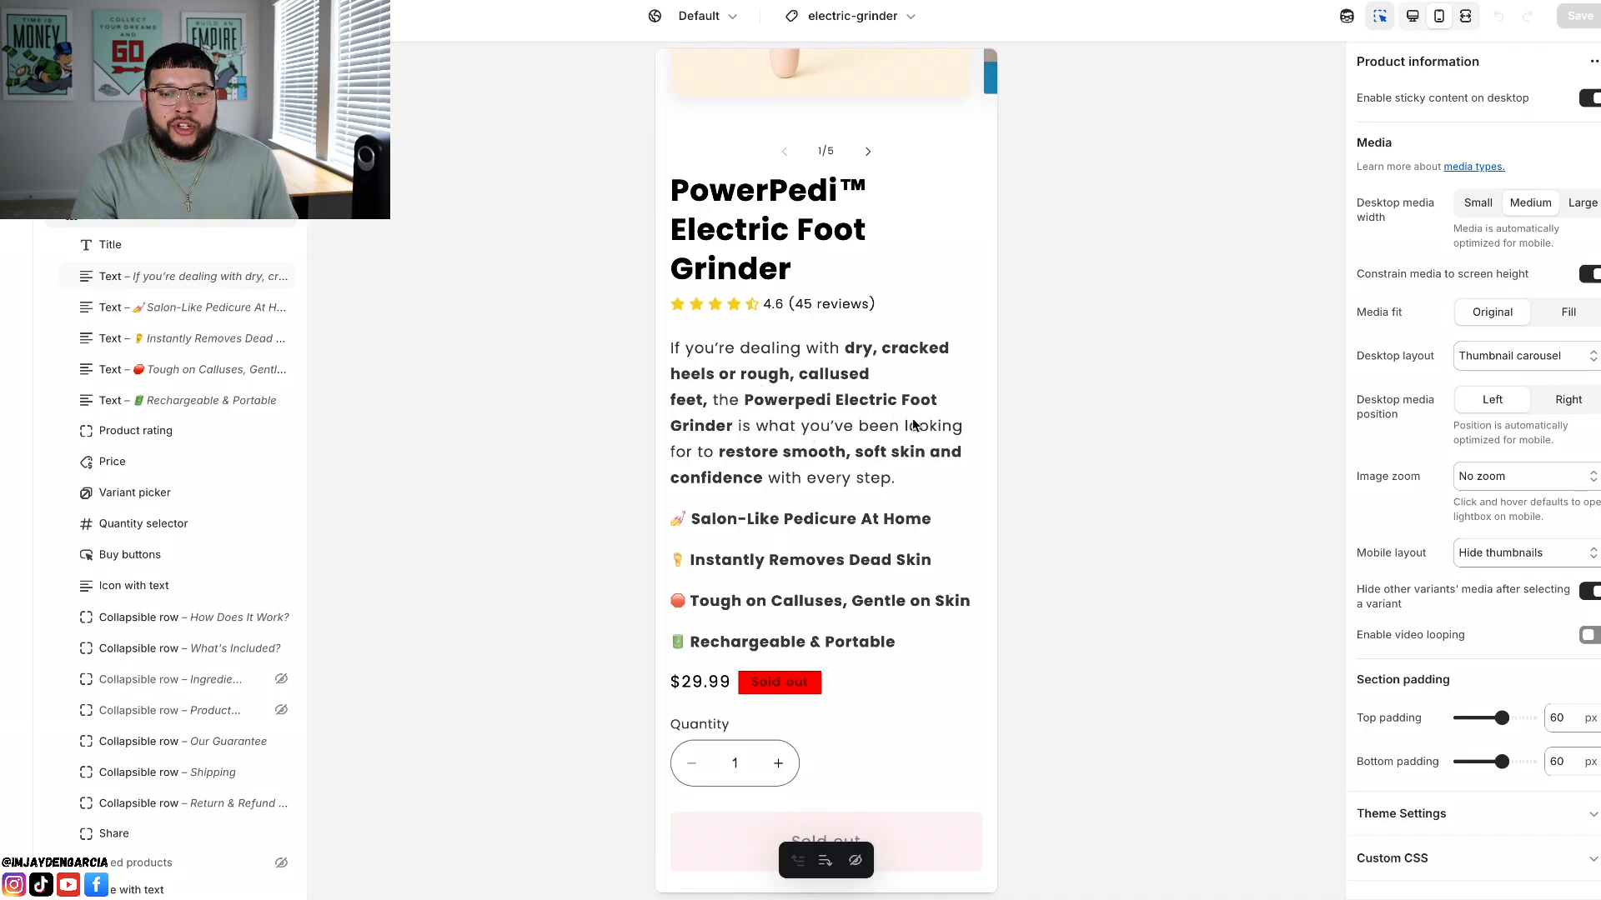
scroll(842, 461, "down", 1)
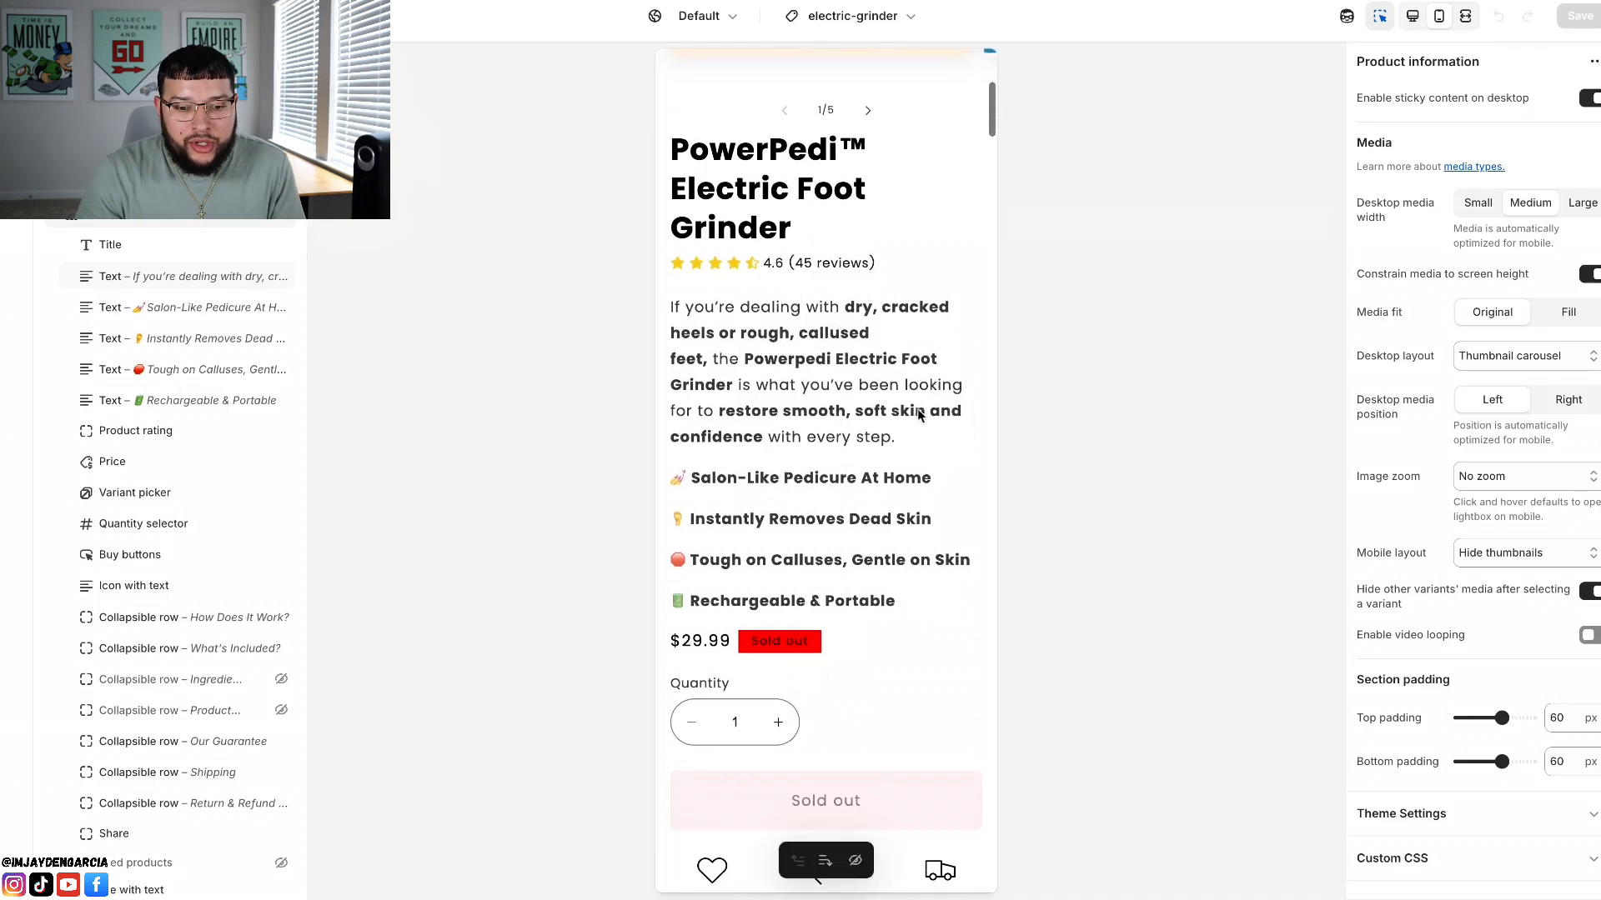
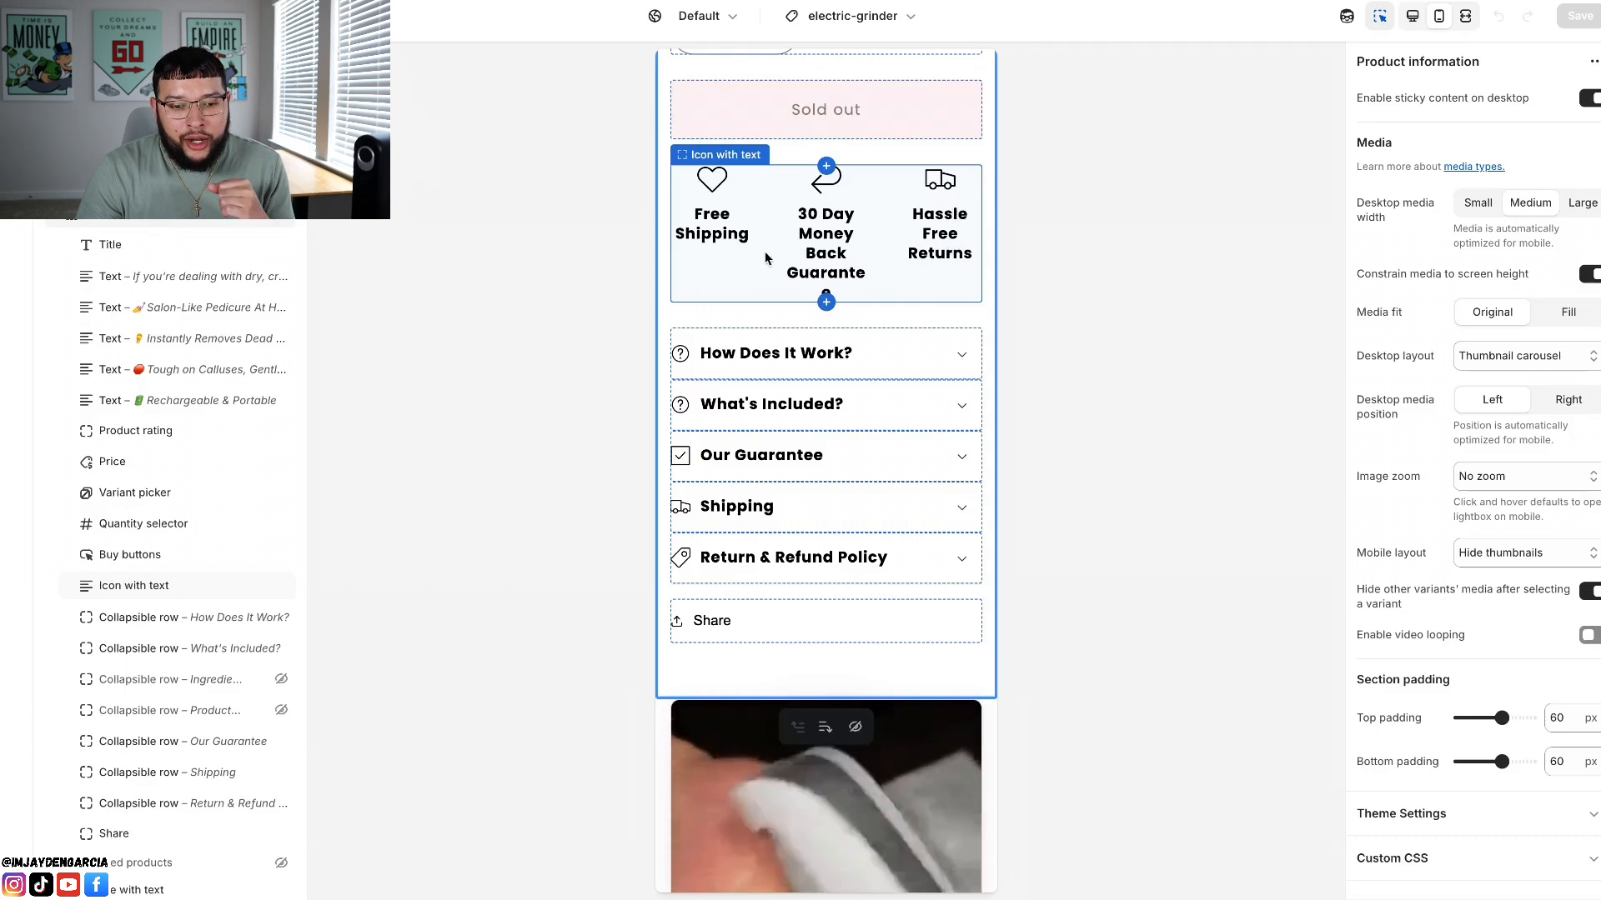
Step: Expand the "How Does It Work?" collapsible row in the page preview, read its content and collapse it again
scroll(772, 327, "down", 2)
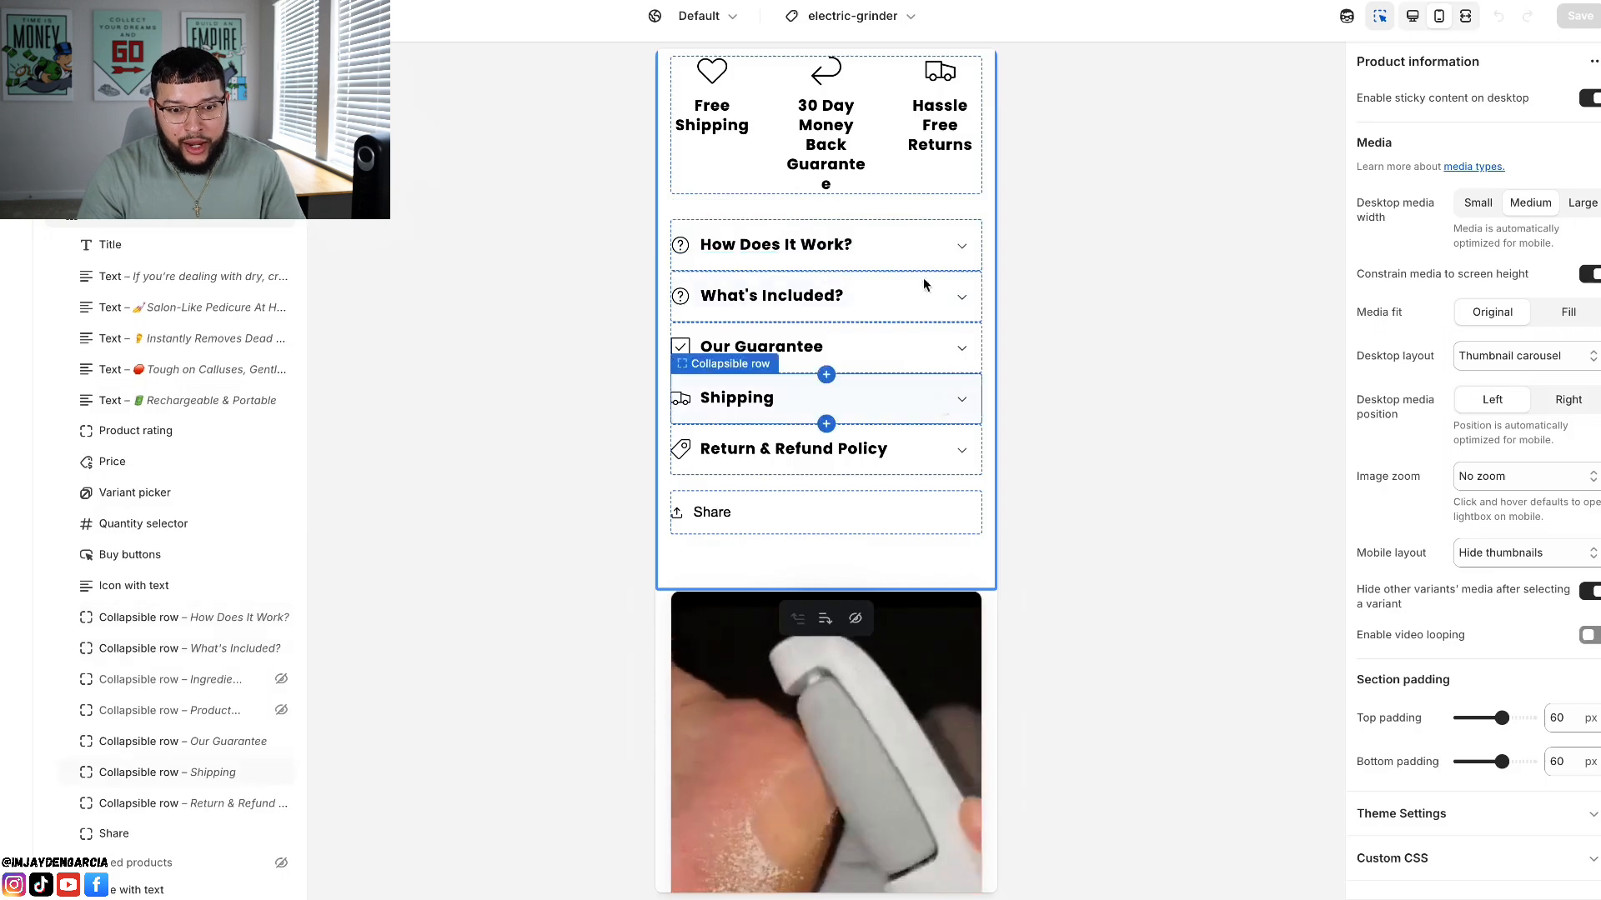
left_click(963, 250)
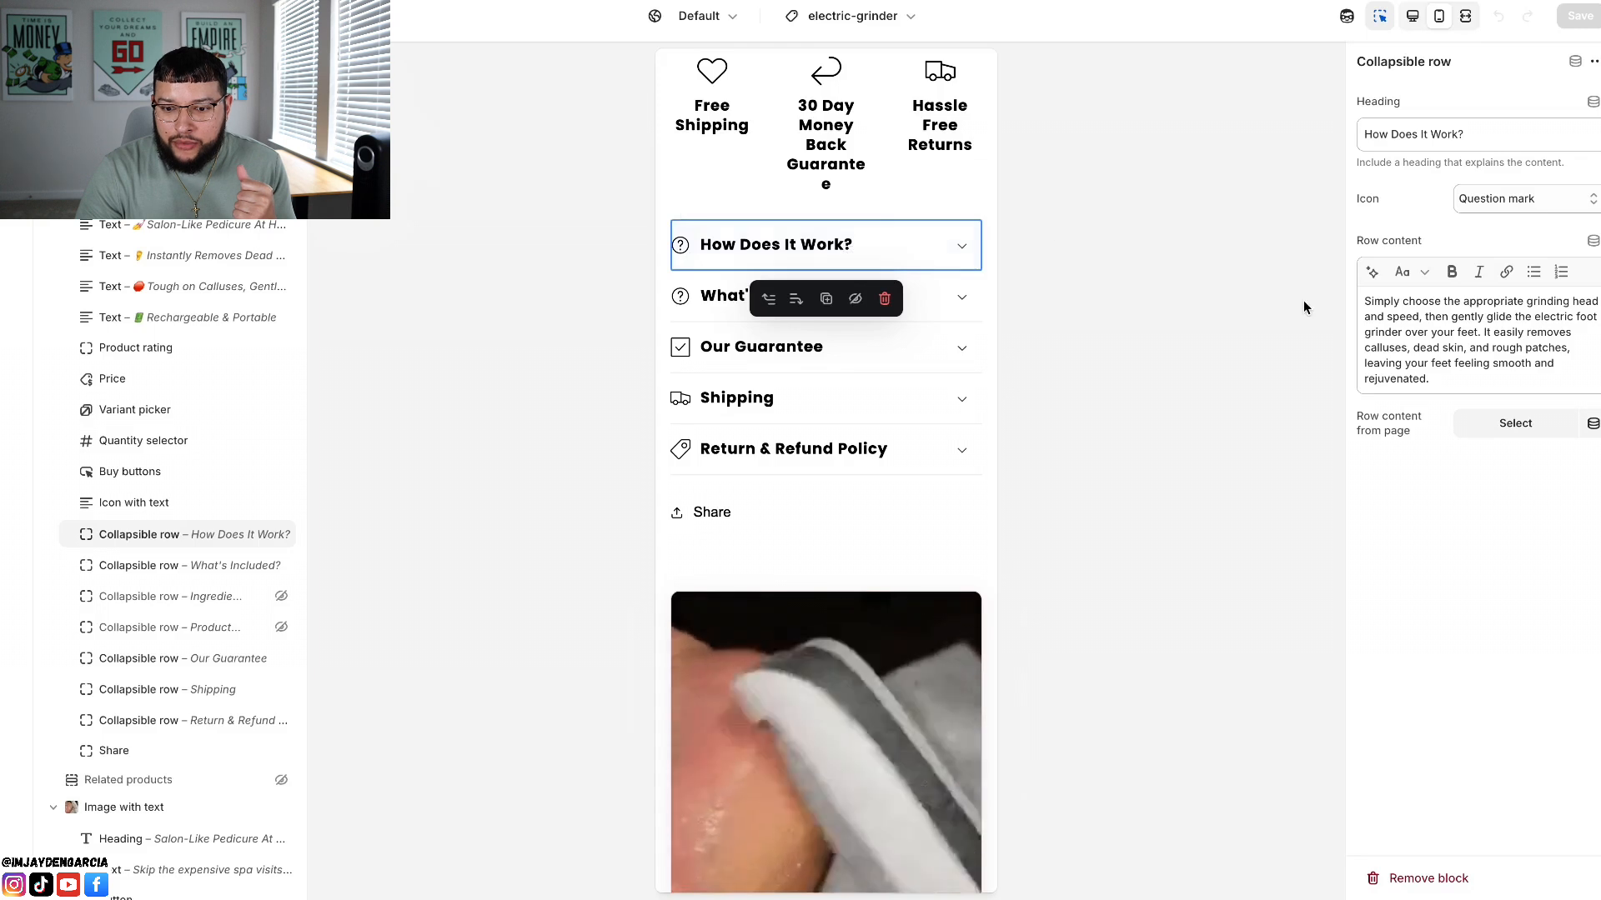
left_click(964, 248)
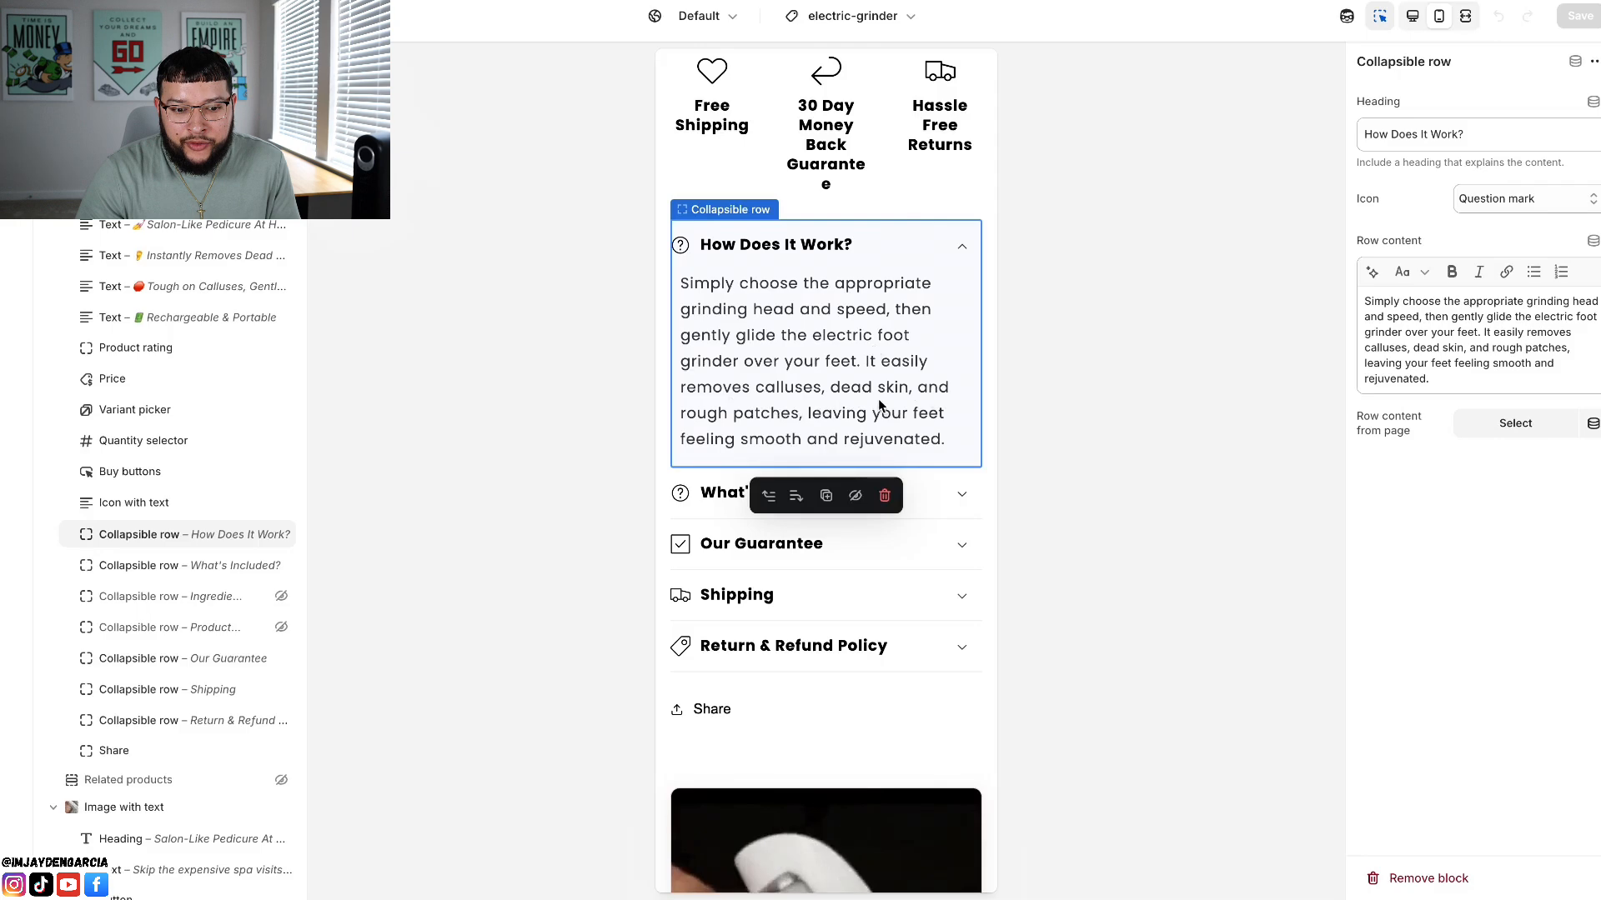
scroll(869, 403, "down", 3)
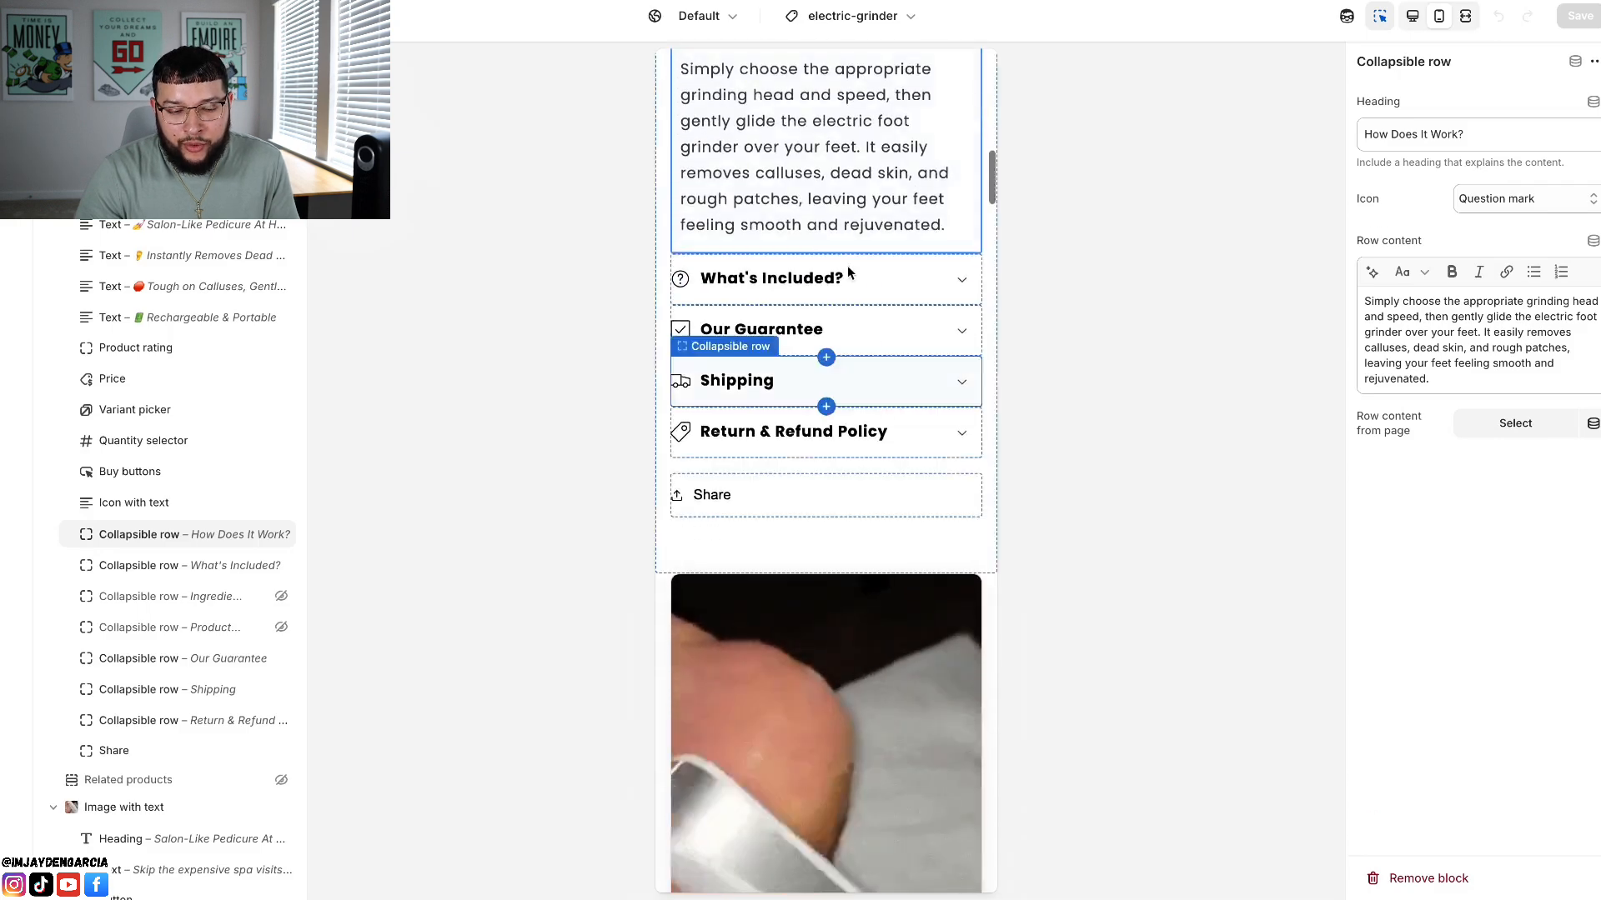
scroll(944, 200, "up", 2)
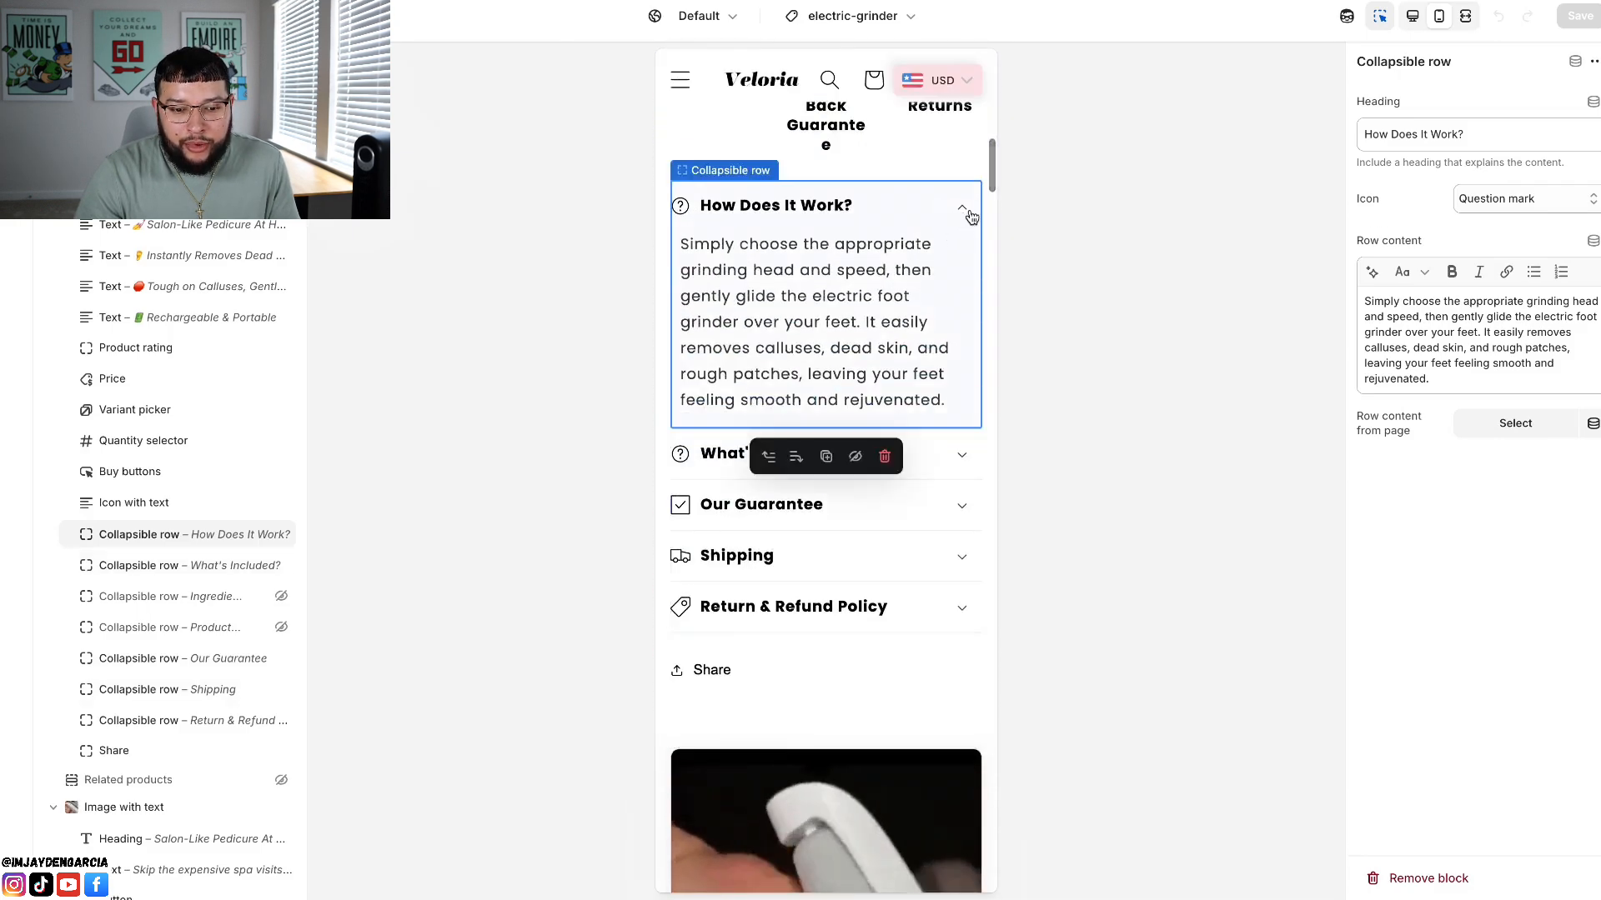
left_click(962, 208)
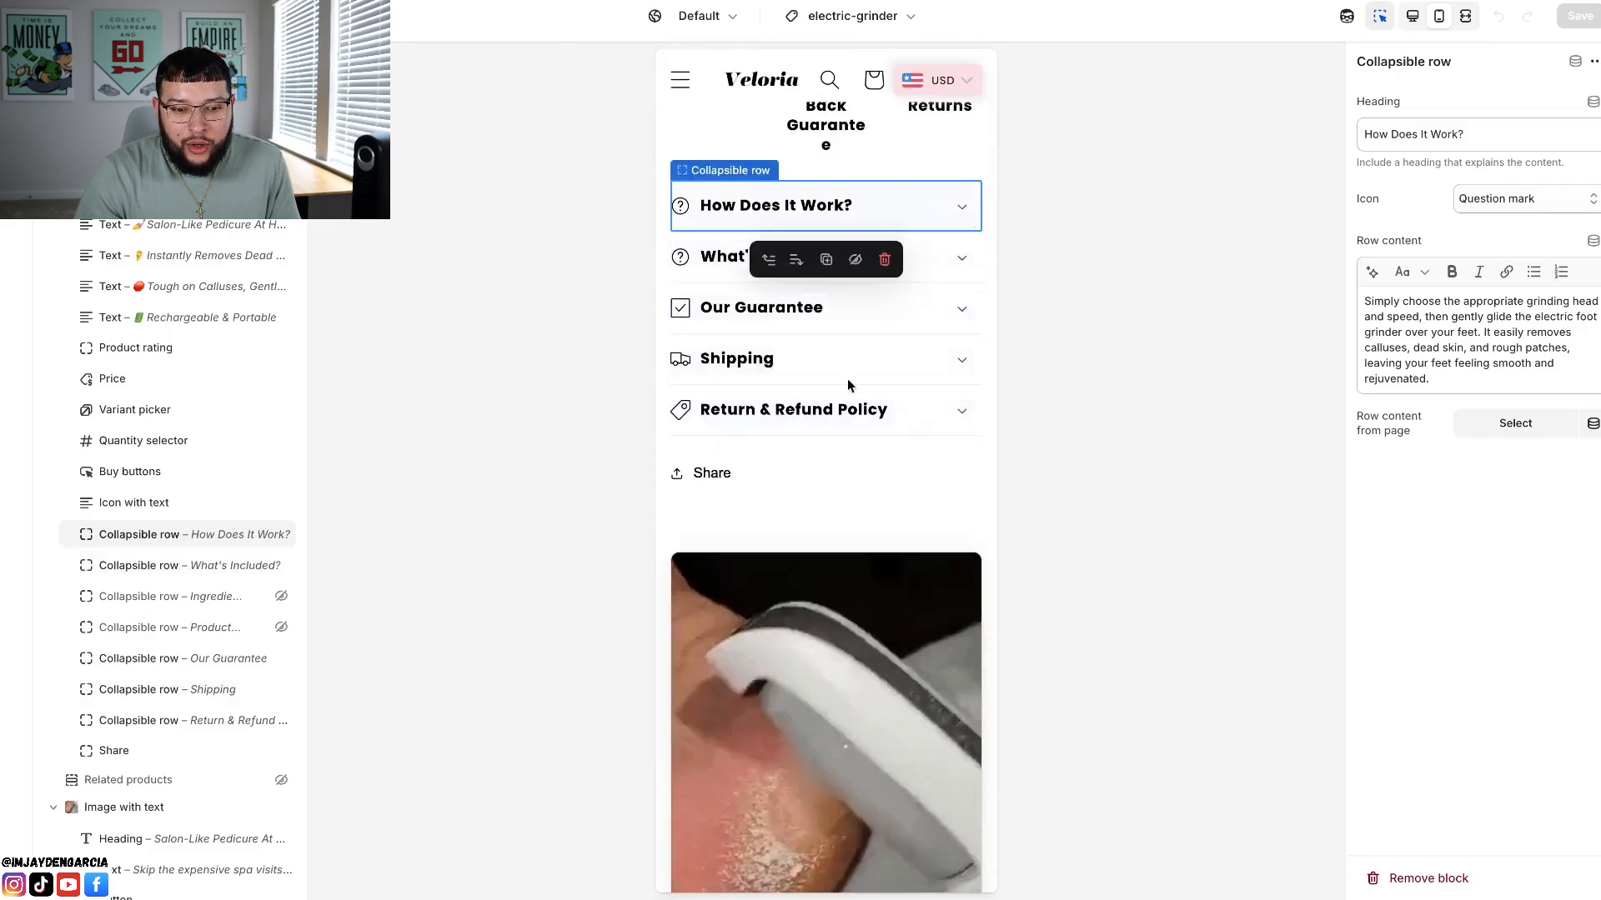
Step: Expand the "What's Included?" and "Our Guarantee" collapsible rows and read their packing list and money-back terms
left_click(963, 262)
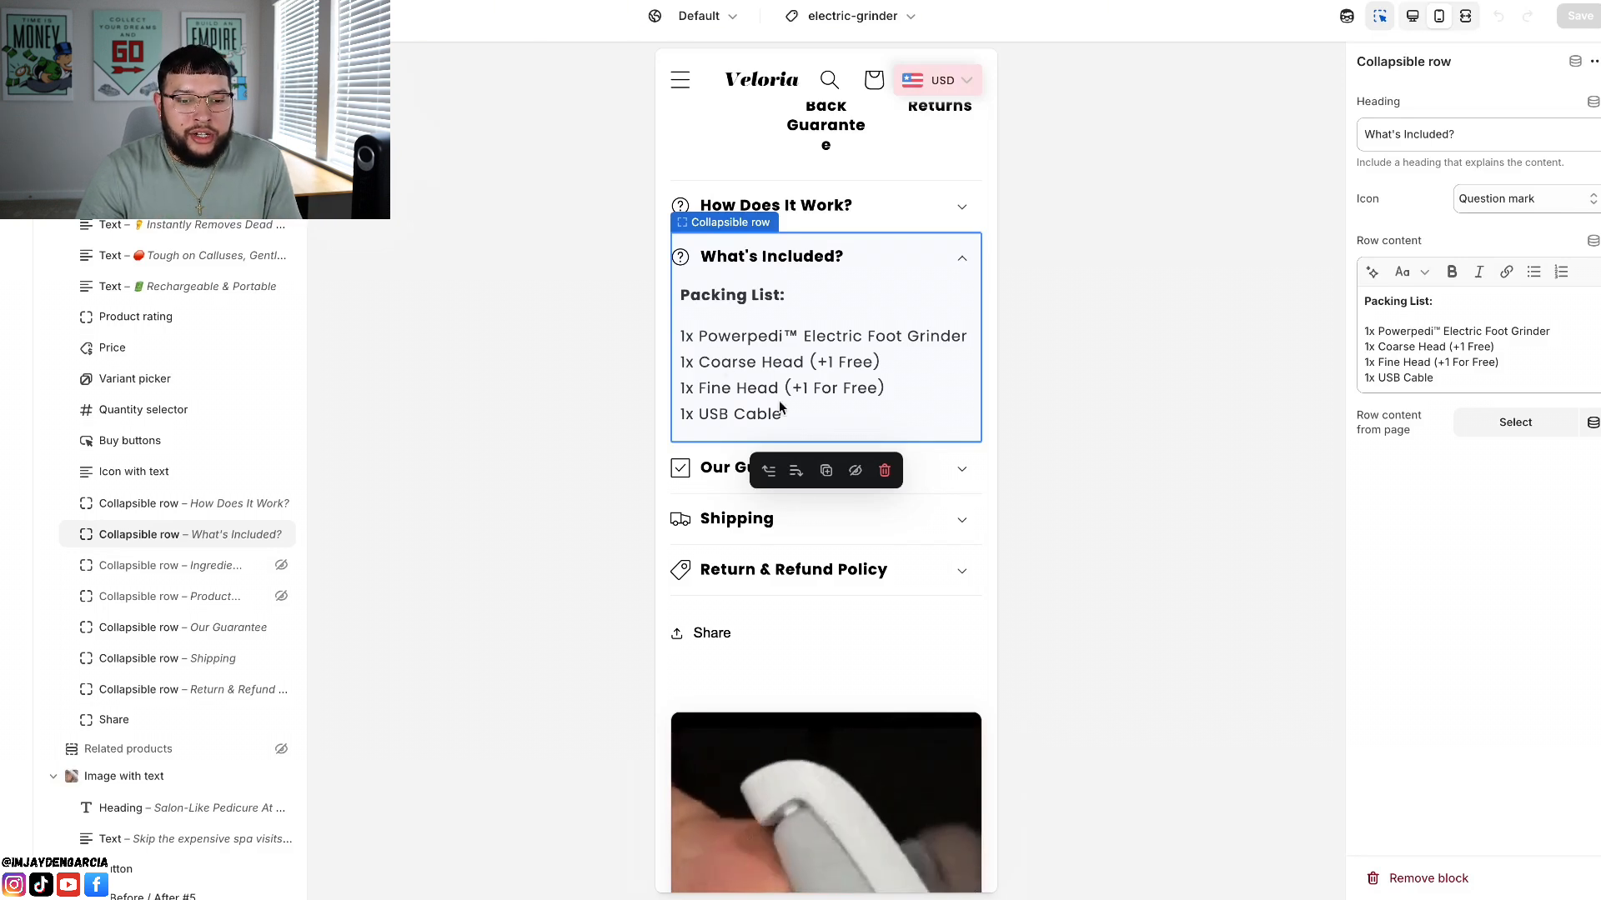
scroll(989, 330, "down", 2)
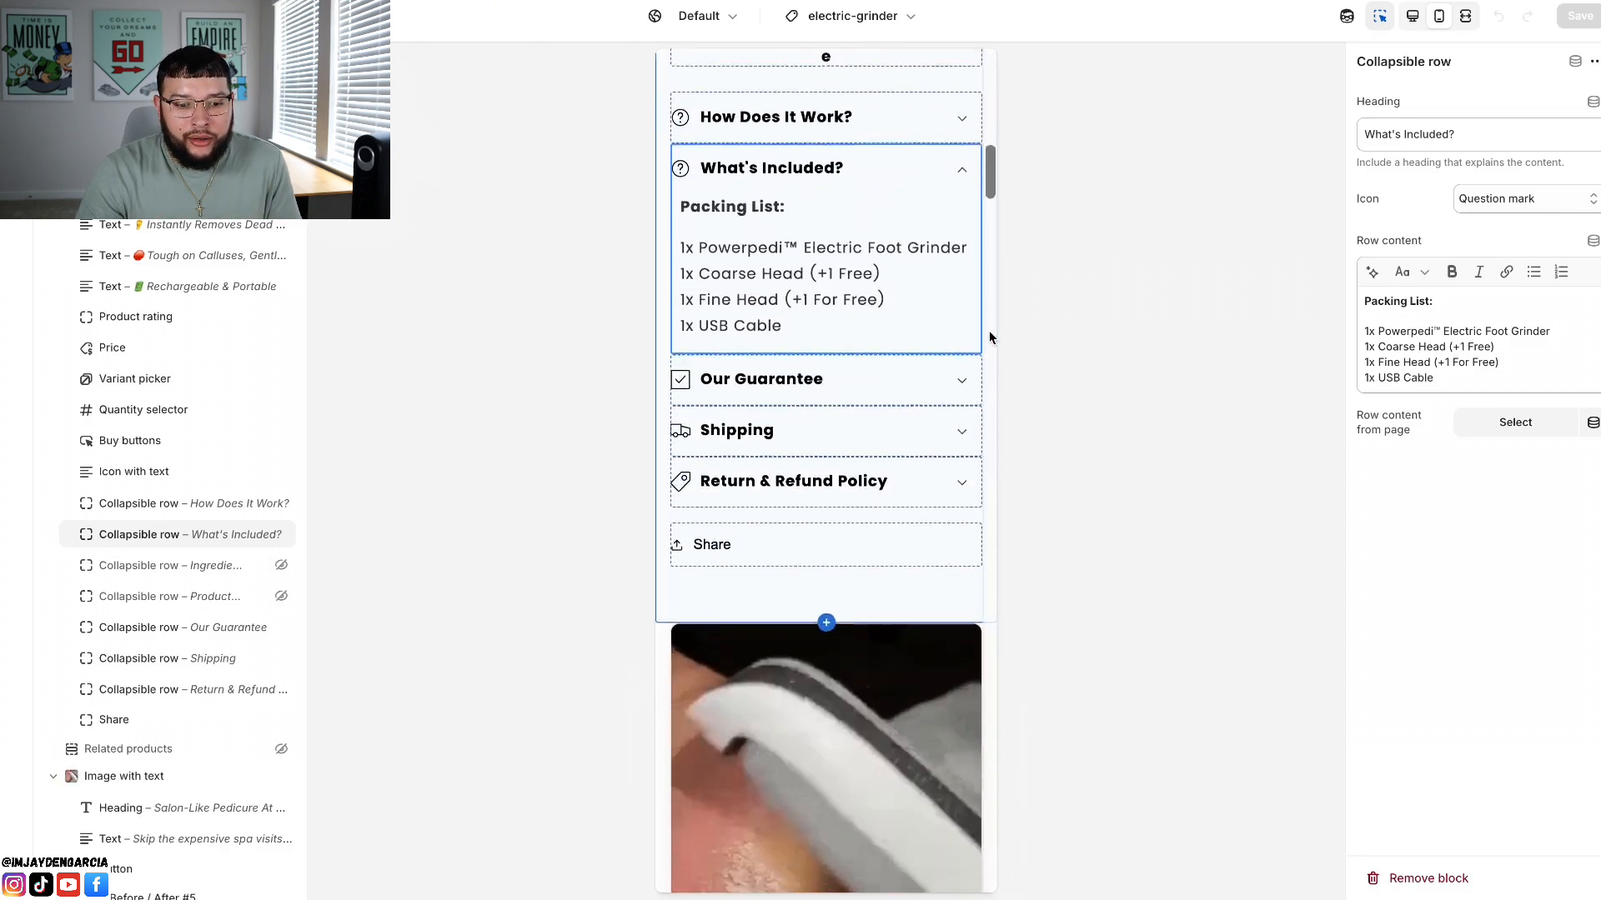
left_click(964, 373)
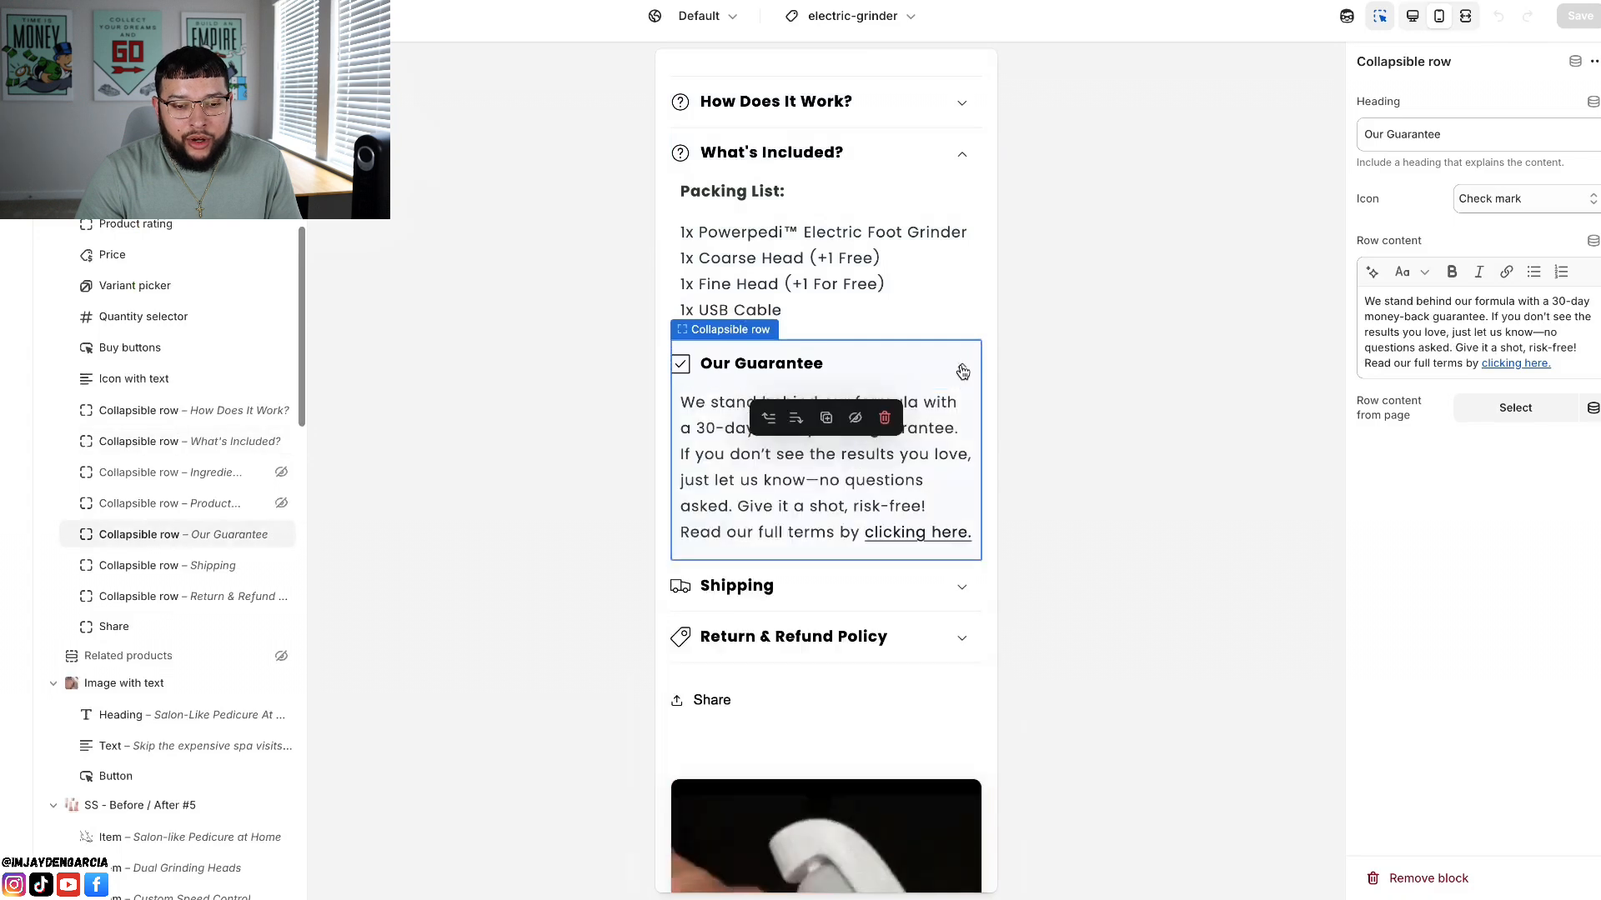
scroll(797, 407, "down", 2)
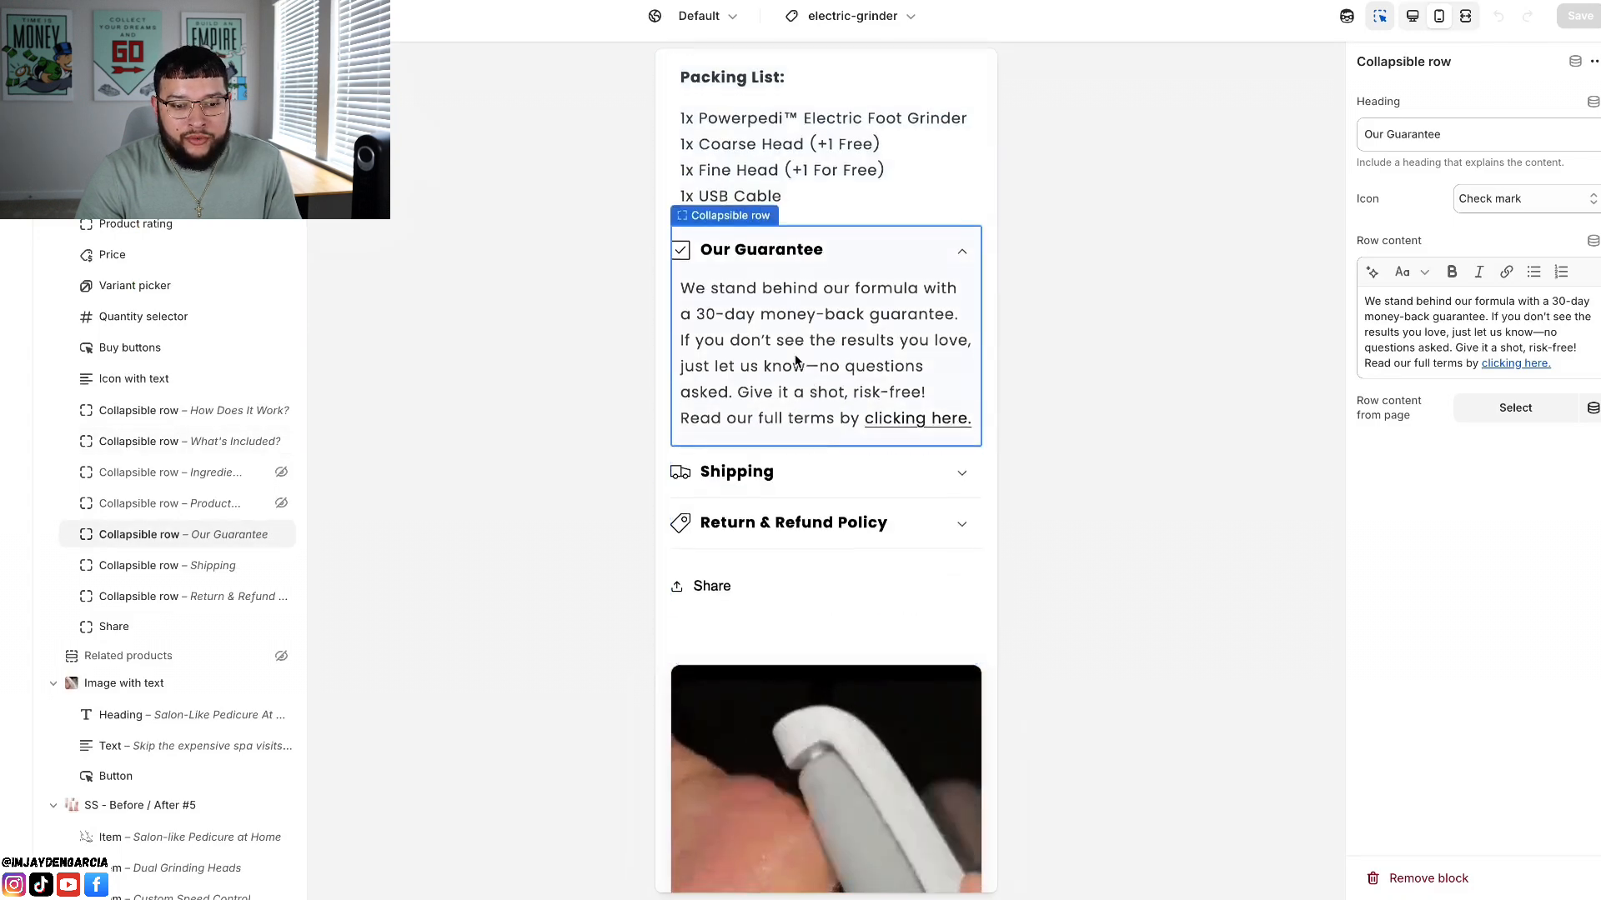
scroll(797, 337, "down", 2)
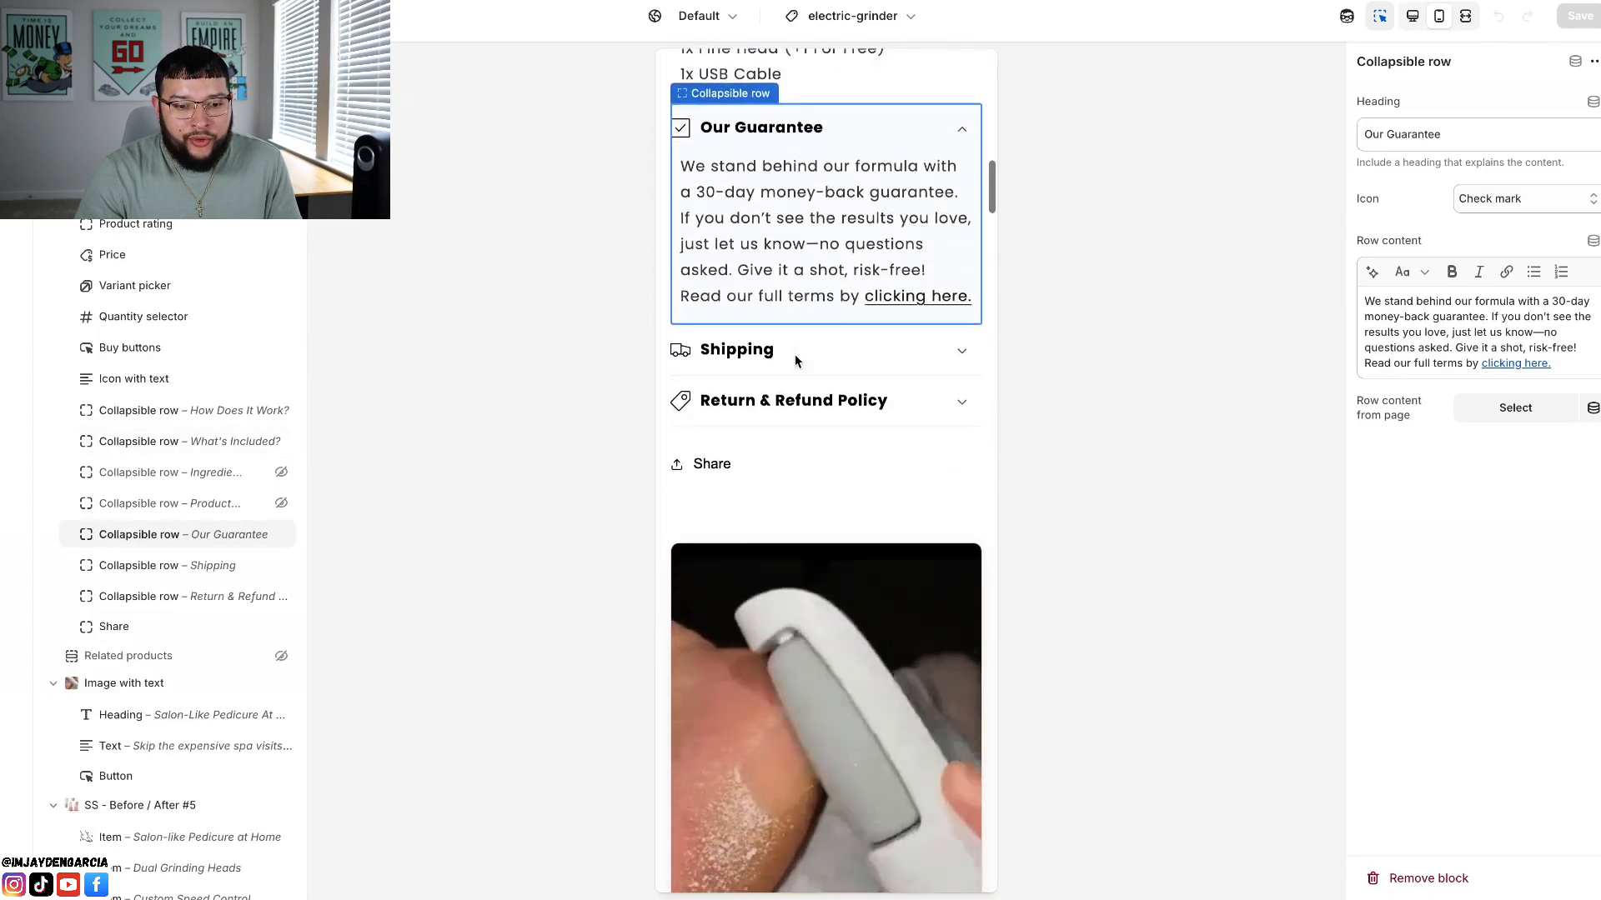
Step: Select the Shipping row to view its content, and expand, read and collapse the "Return & Refund Policy" row
left_click(963, 353)
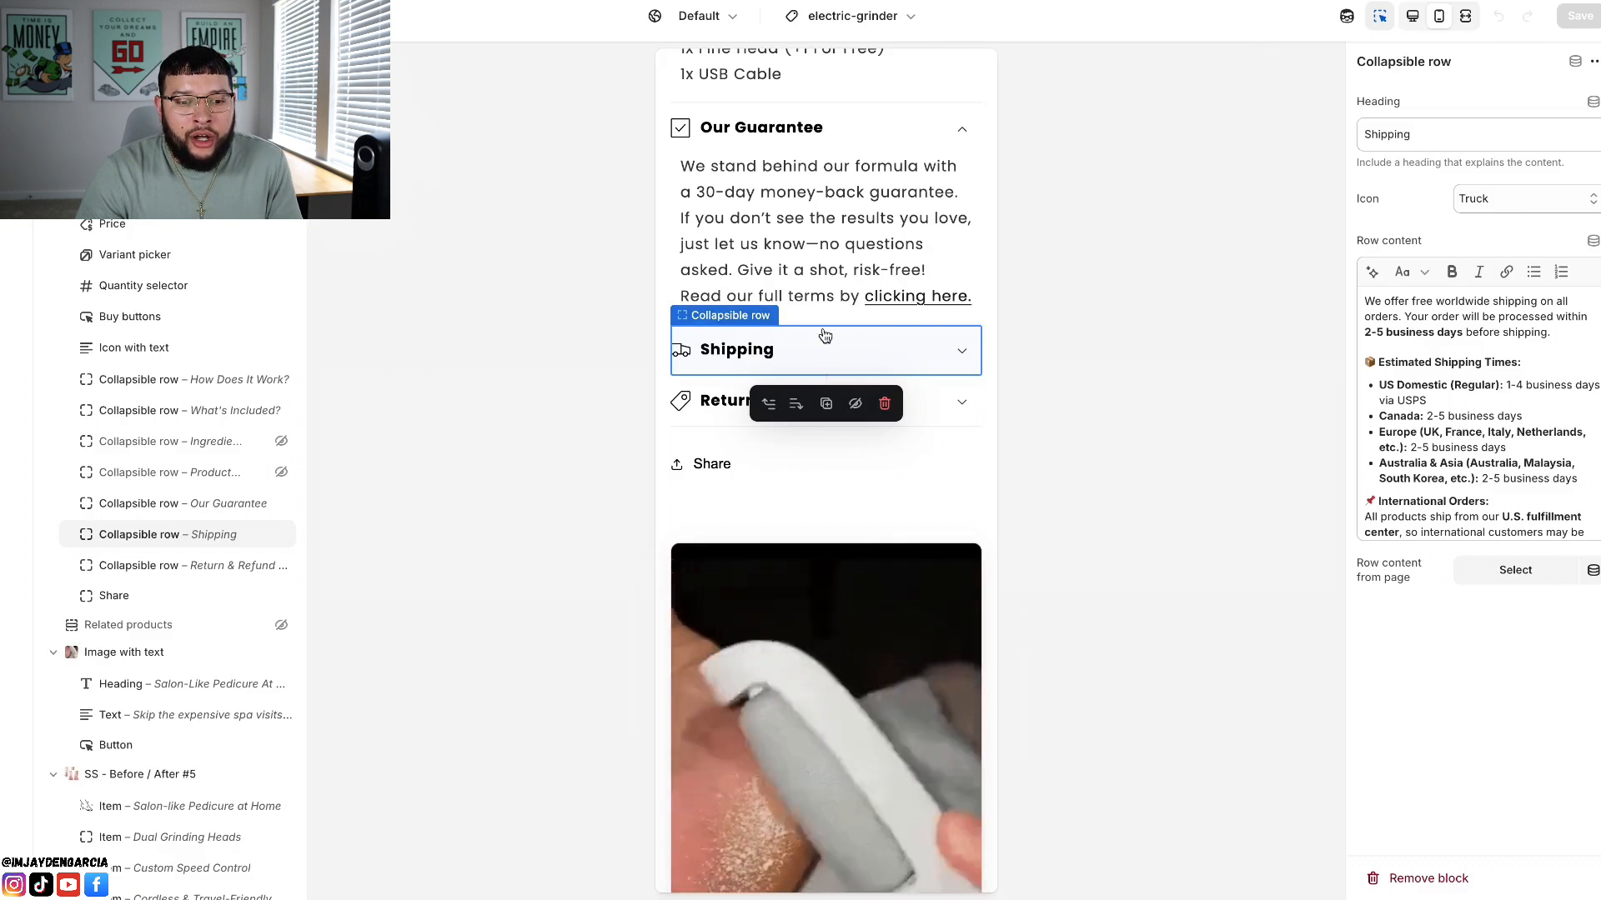
scroll(905, 346, "down", 2)
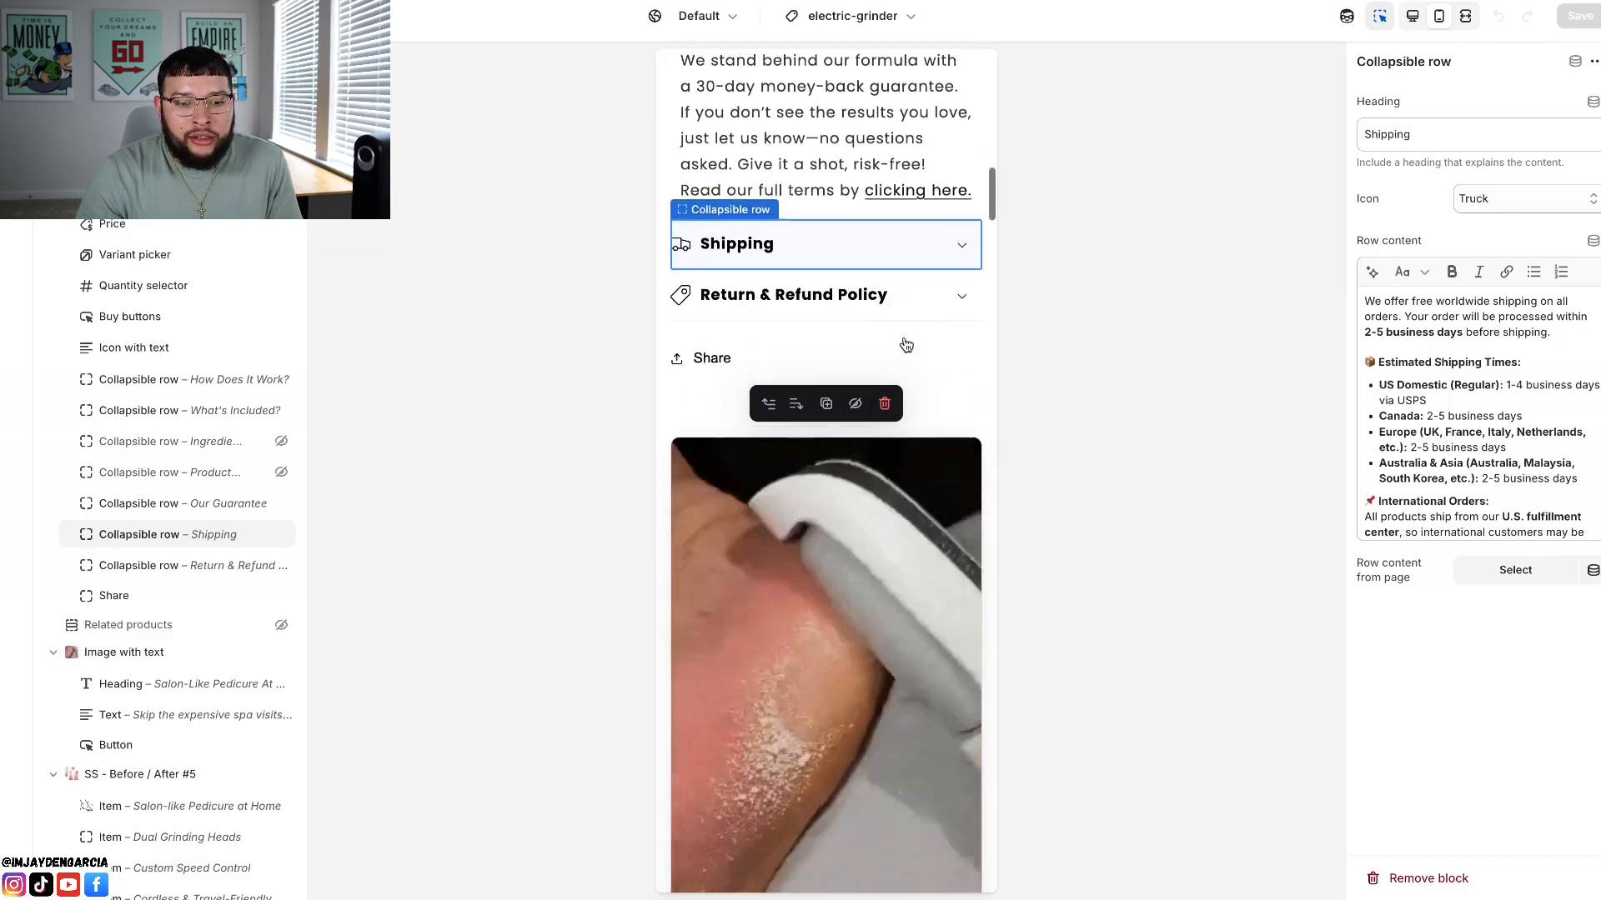
left_click(963, 298)
left_click(963, 298)
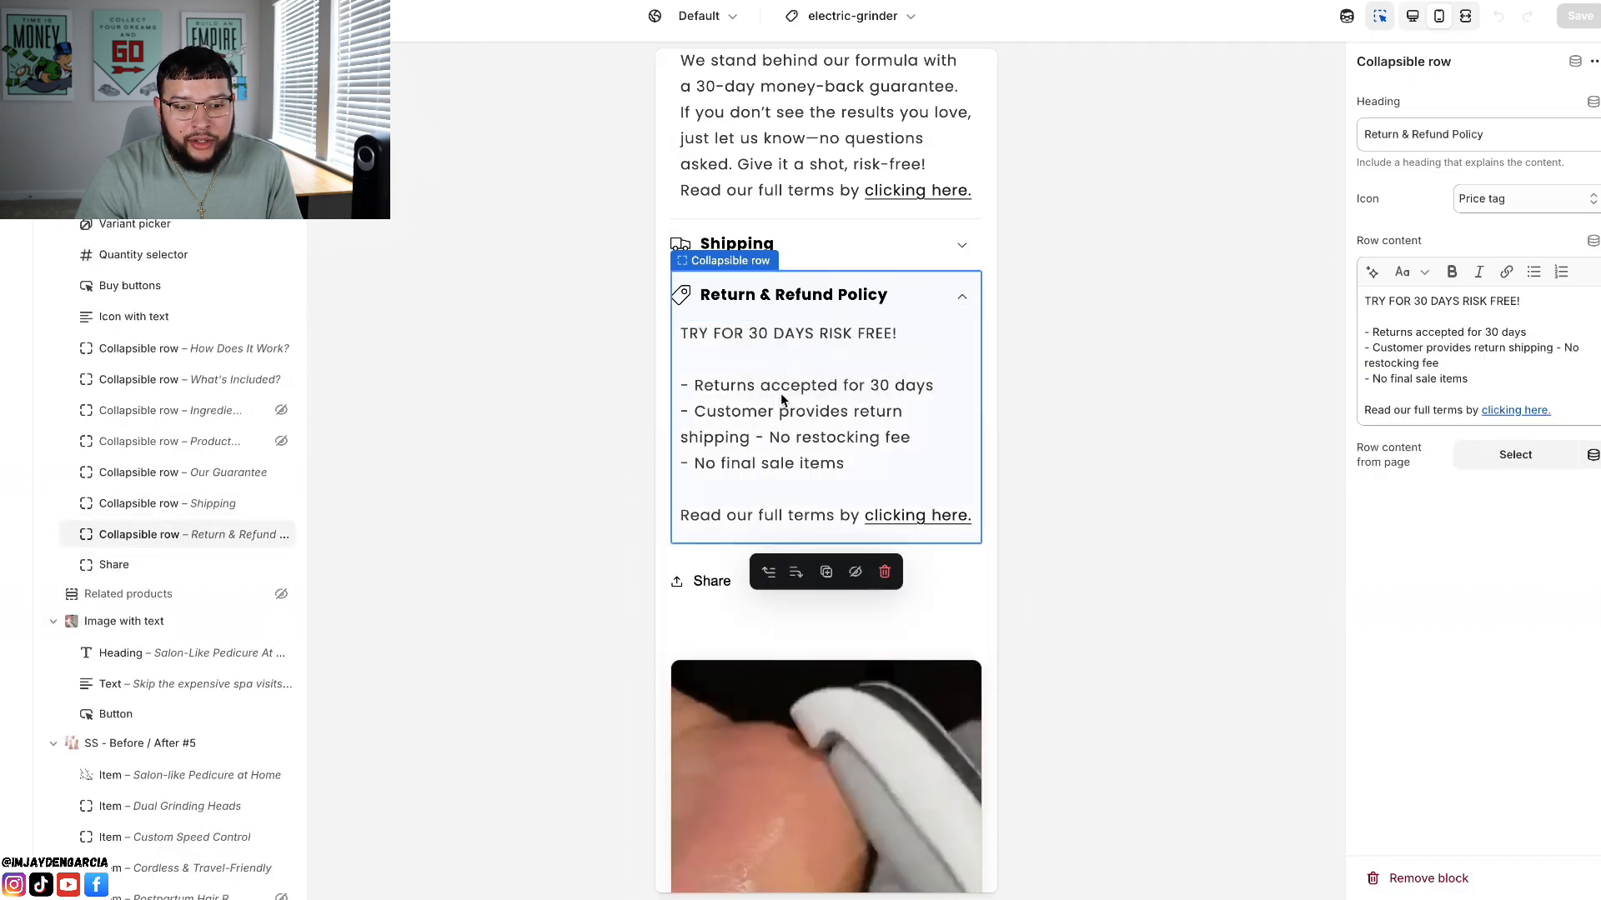
left_click(963, 297)
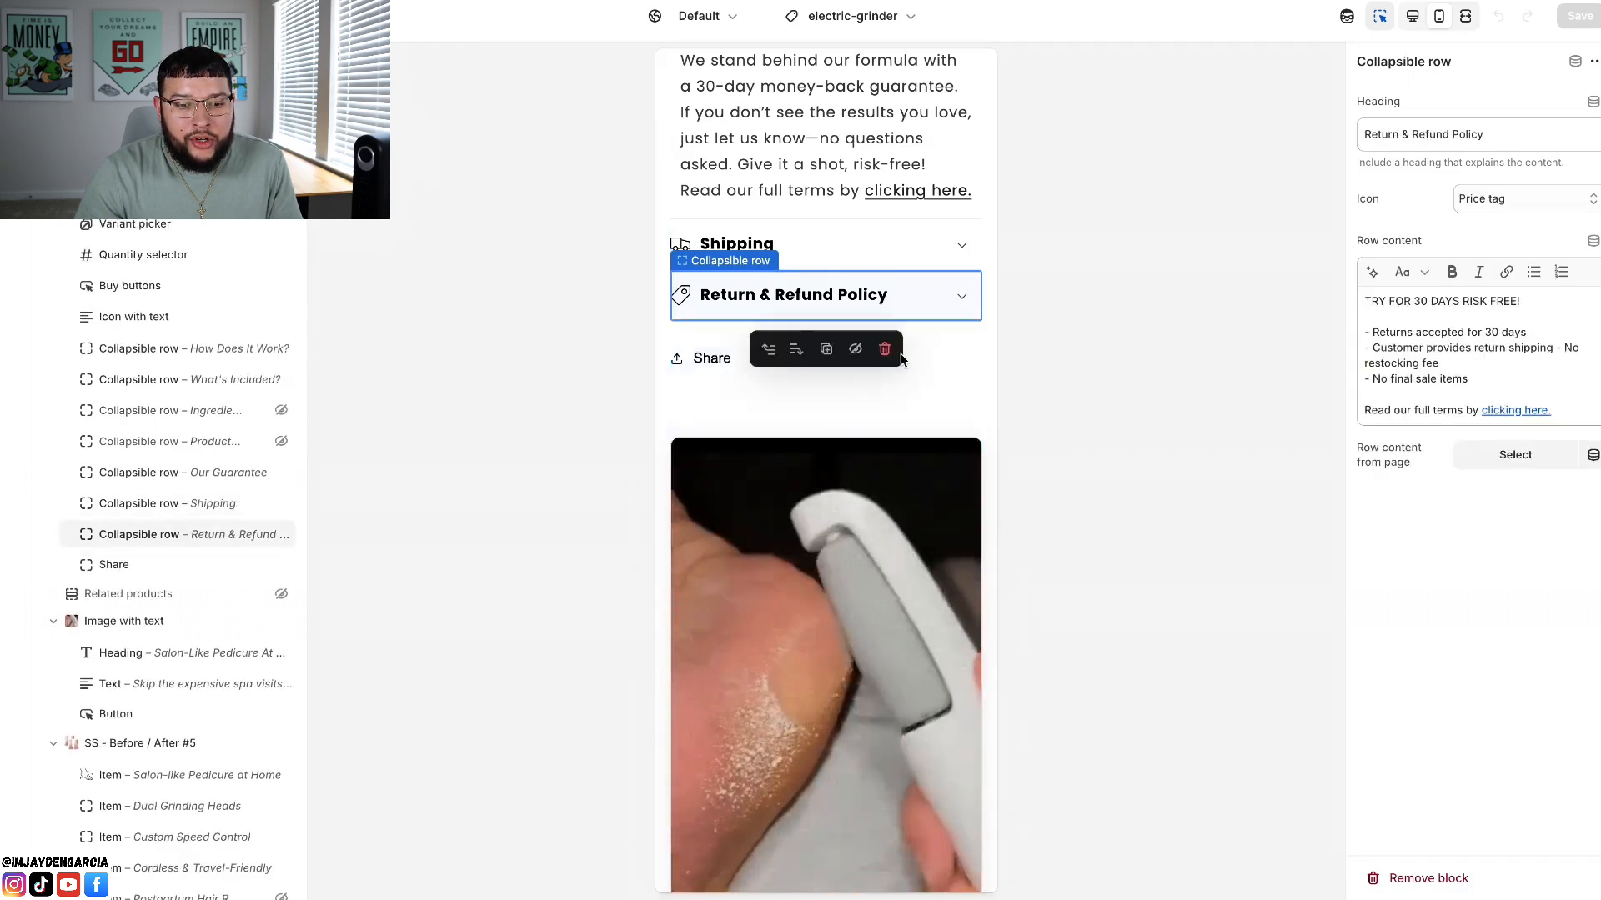
Step: Review the "Salon-Like Pedicure At Home" image-with-text section from its heading and text down to the Shop Now button
scroll(848, 458, "down", 3)
scroll(849, 458, "down", 2)
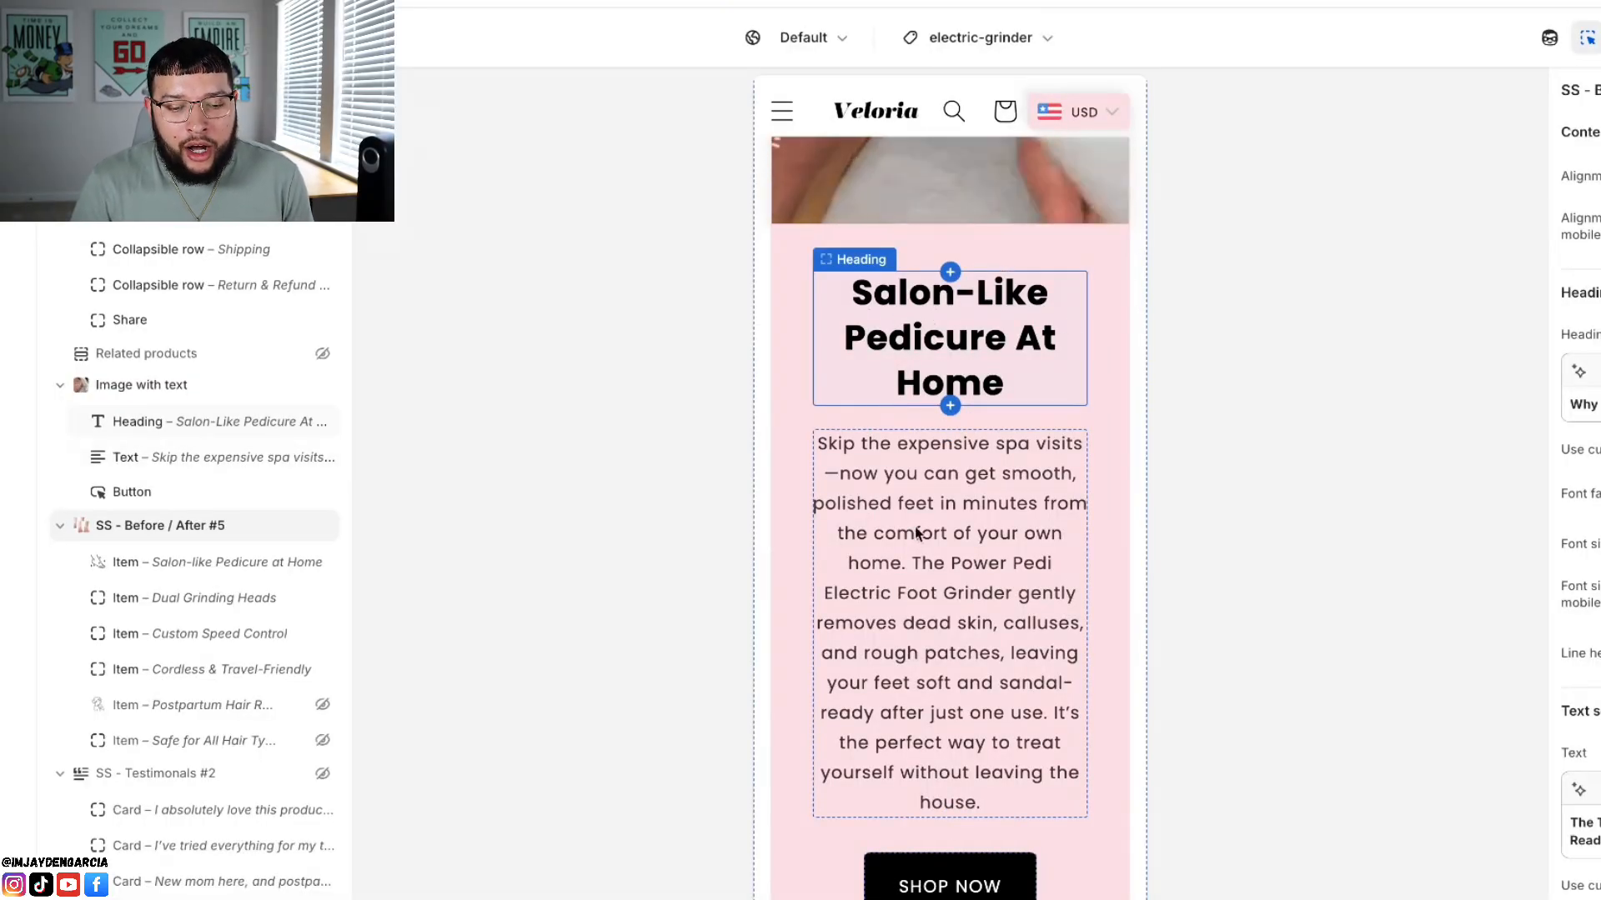
left_click(953, 568)
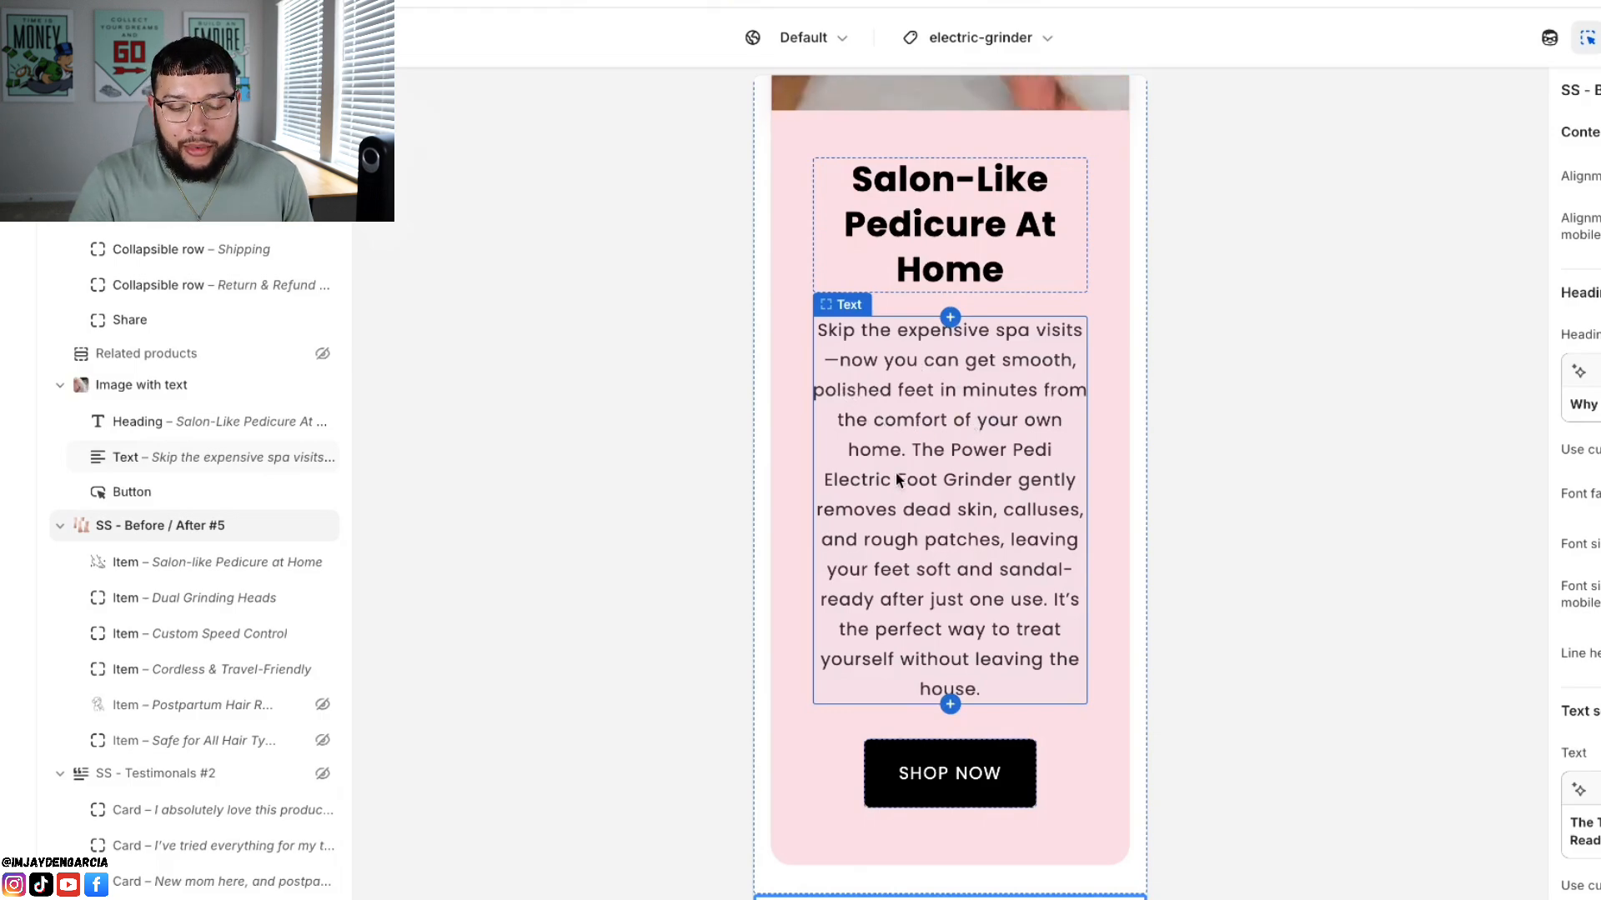
scroll(895, 472, "down", 3)
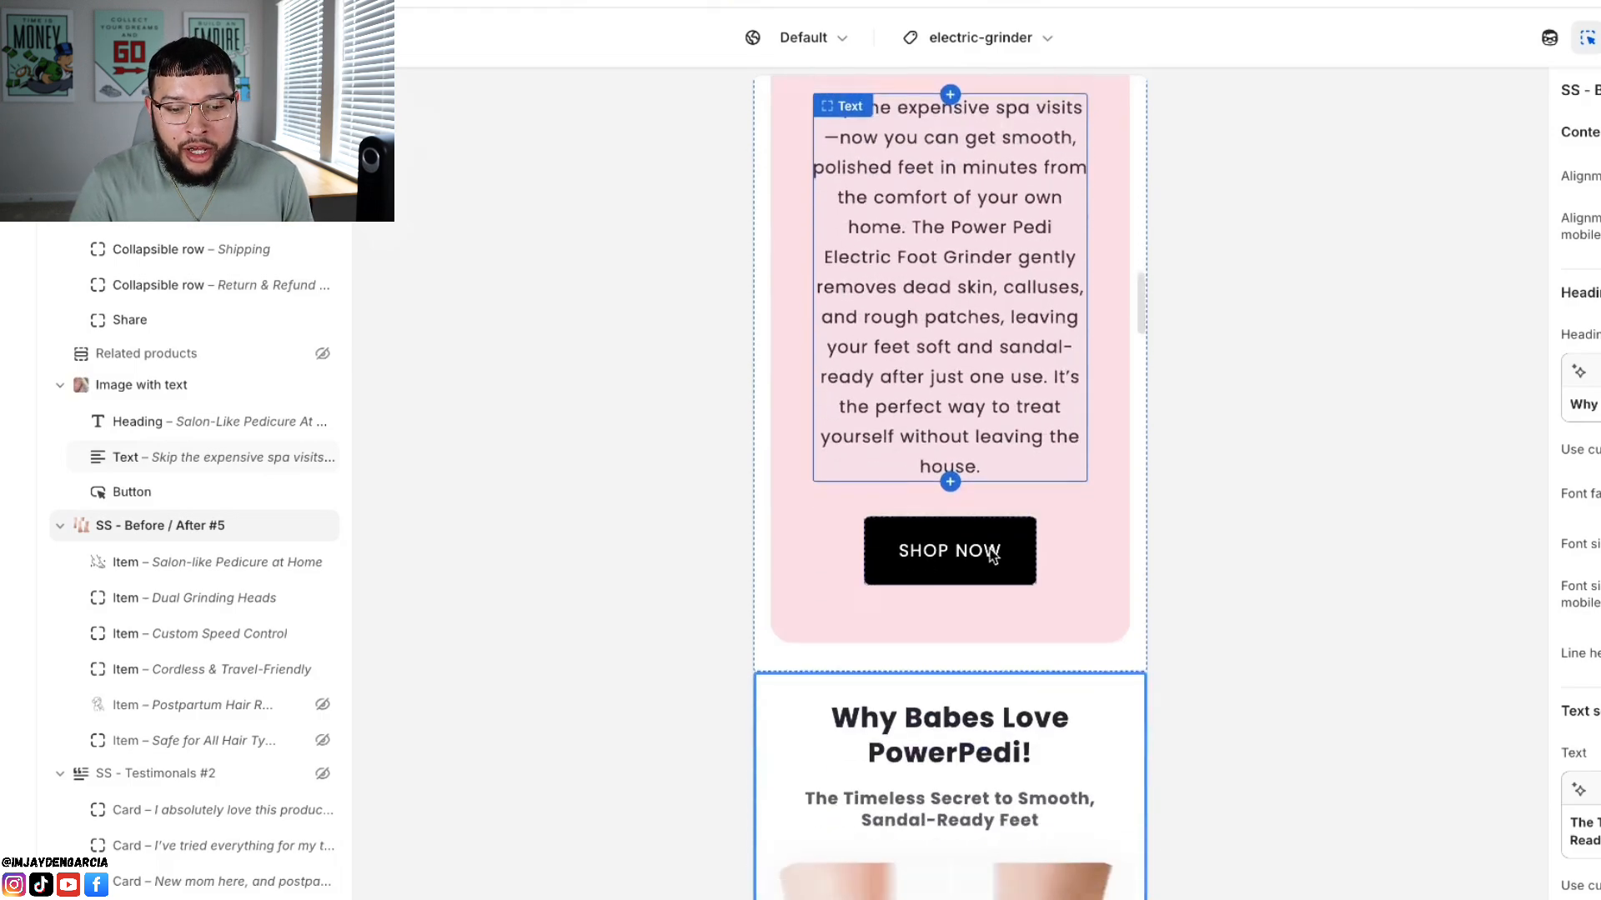
scroll(902, 602, "down", 5)
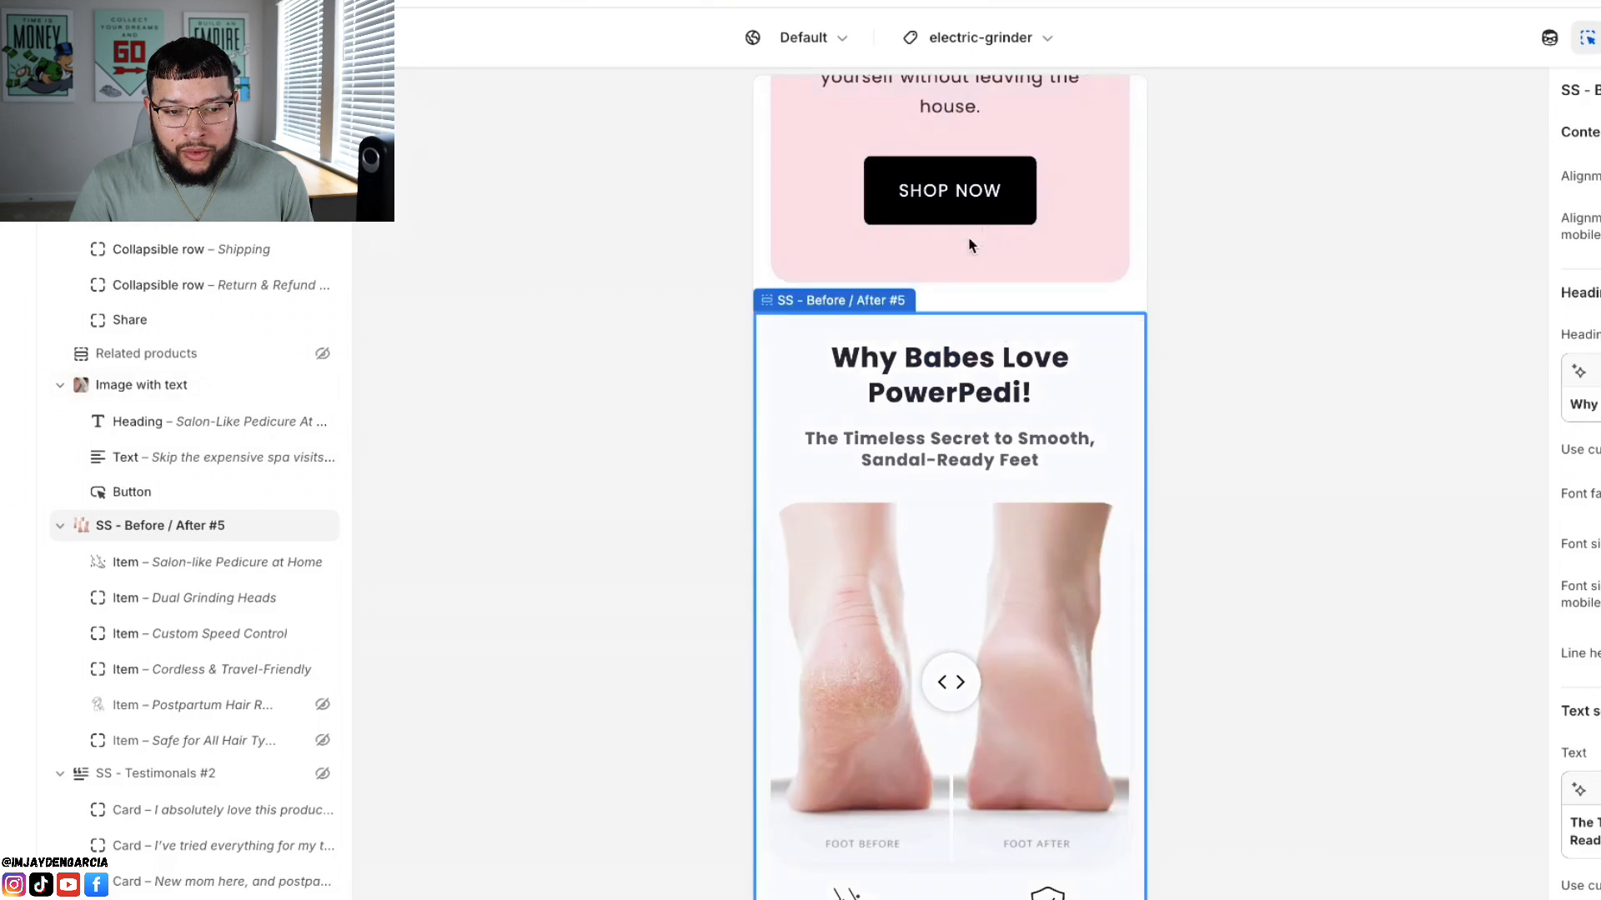
Step: Examine the "Why Babes Love PowerPedi!" section's before/after foot image and its four feature items
scroll(918, 594, "down", 3)
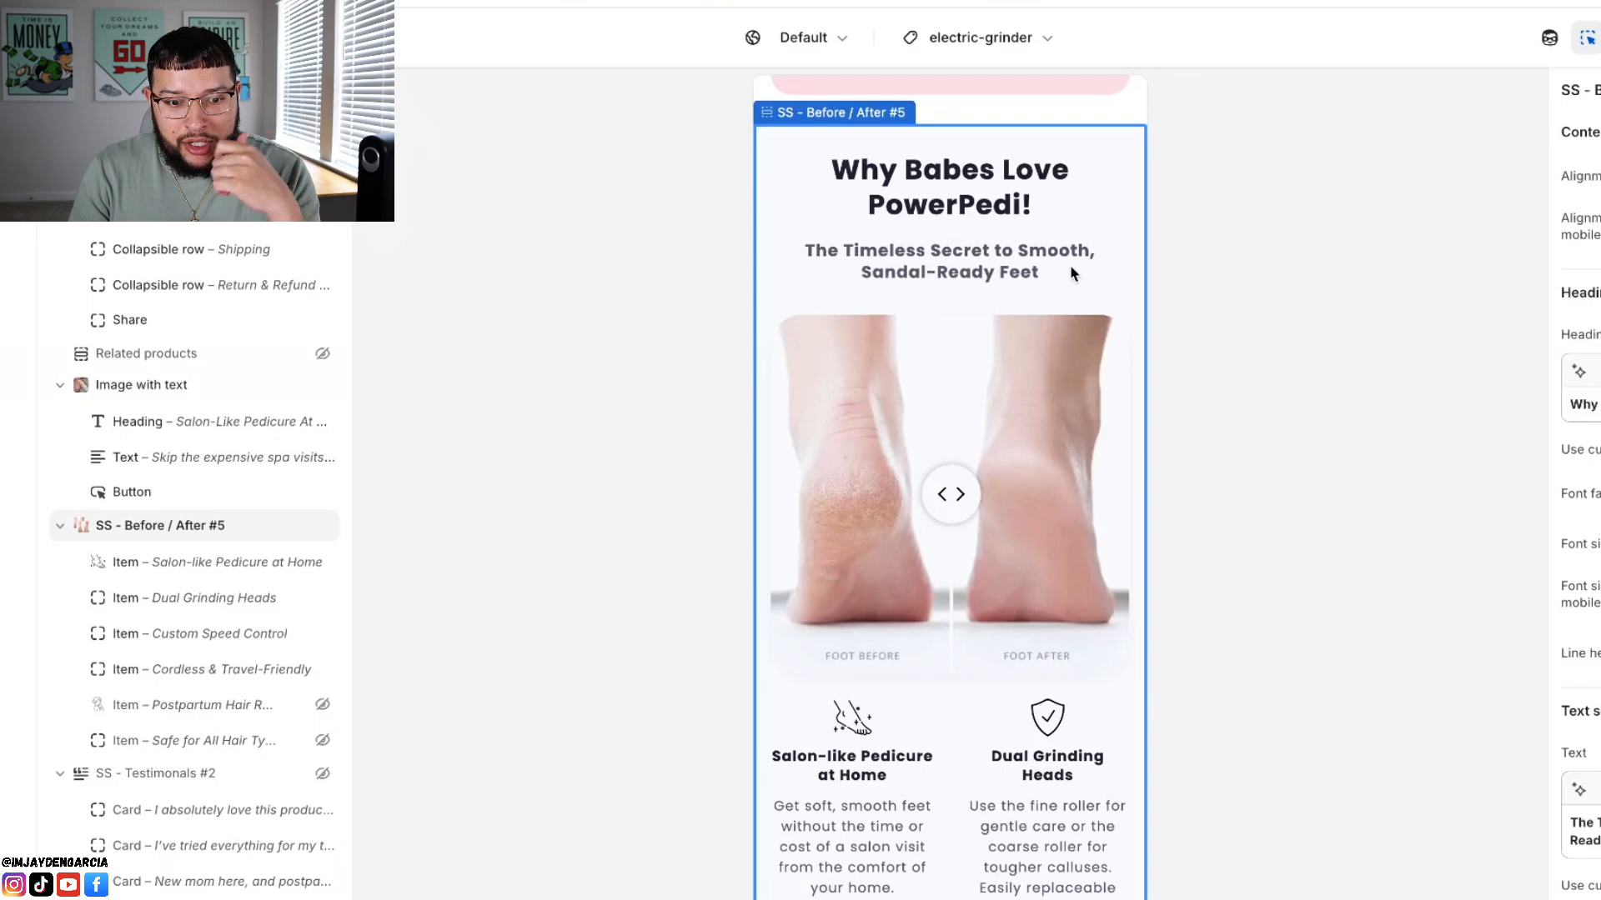
left_click_drag(947, 500, 947, 536)
scroll(951, 538, "down", 5)
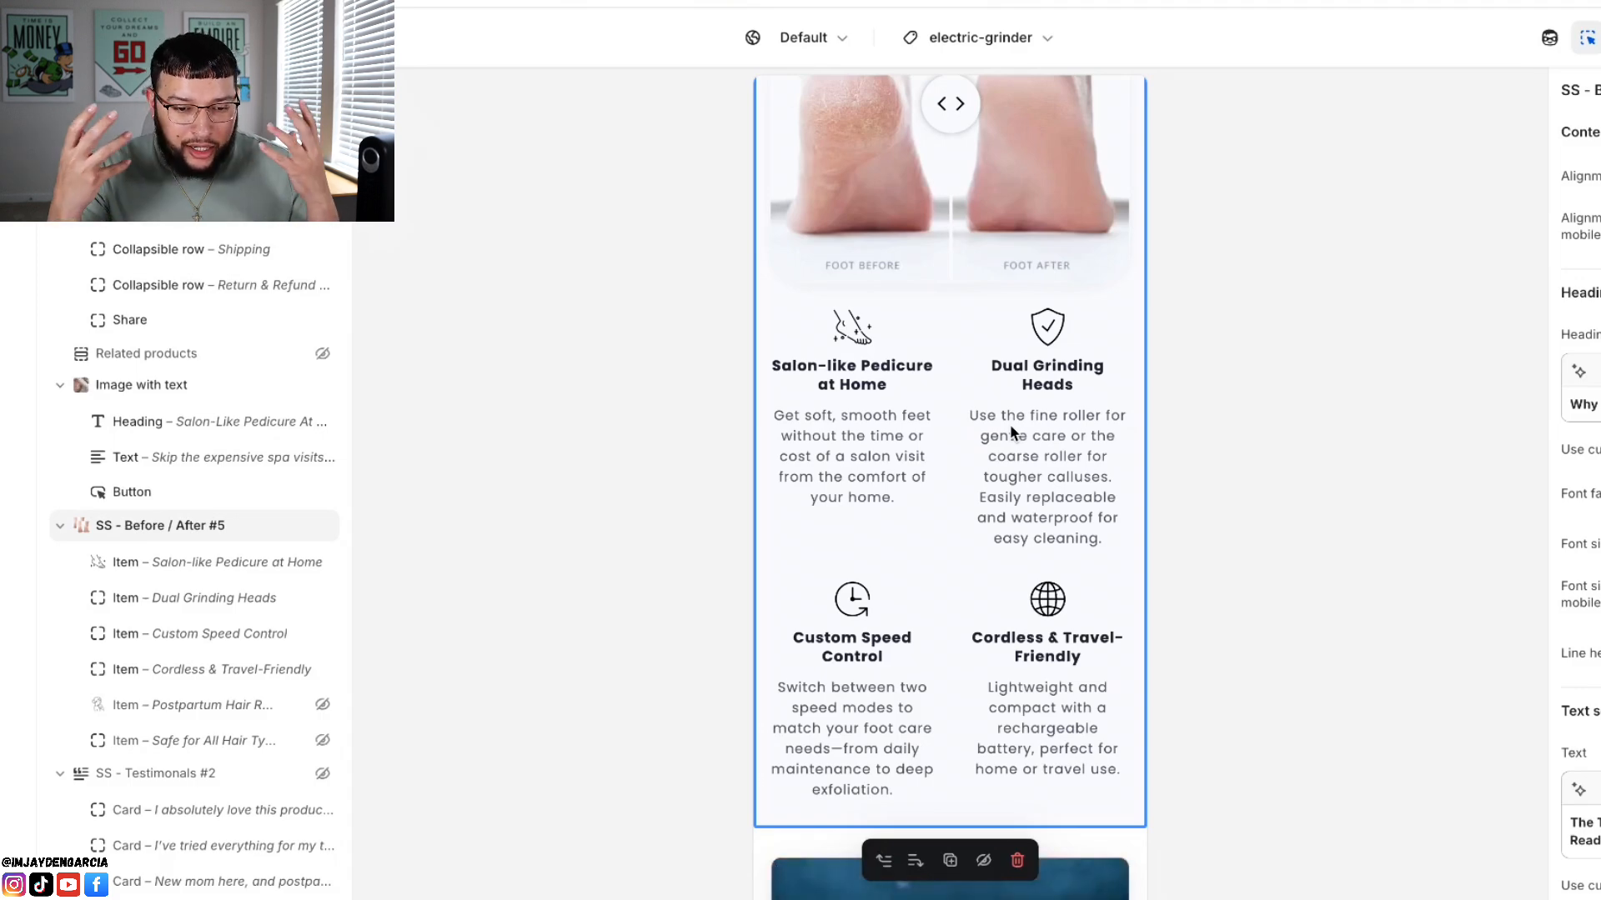
scroll(1008, 423, "down", 8)
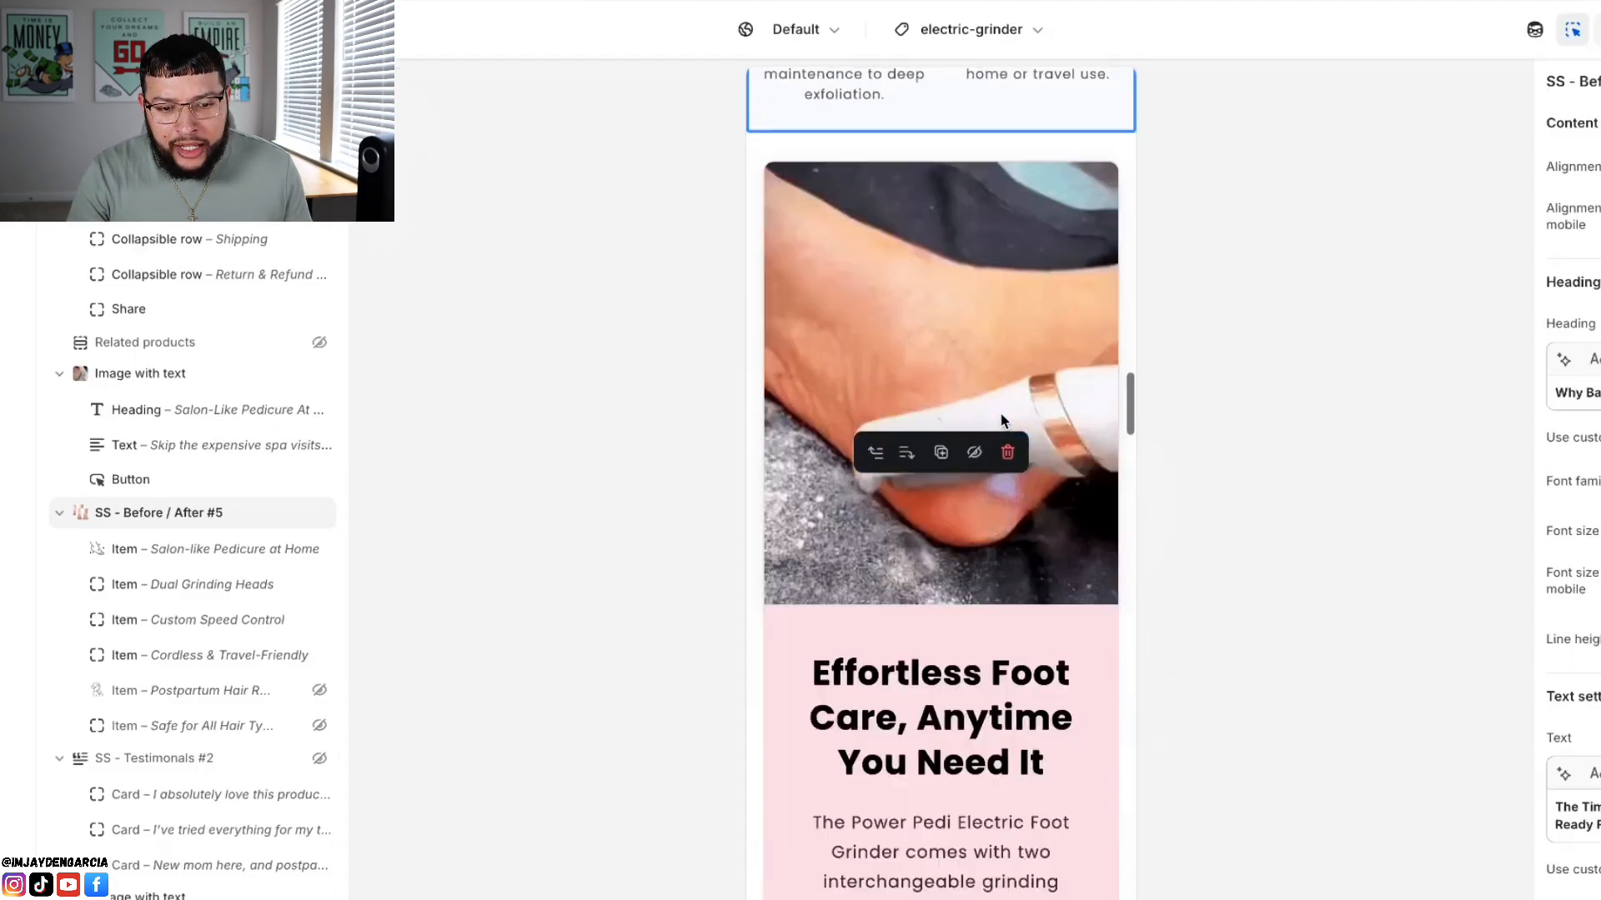
Step: Go back over the "Salon-Like Pedicure At Home" section and the before/after section to compare how they follow each other
scroll(998, 412, "up", 15)
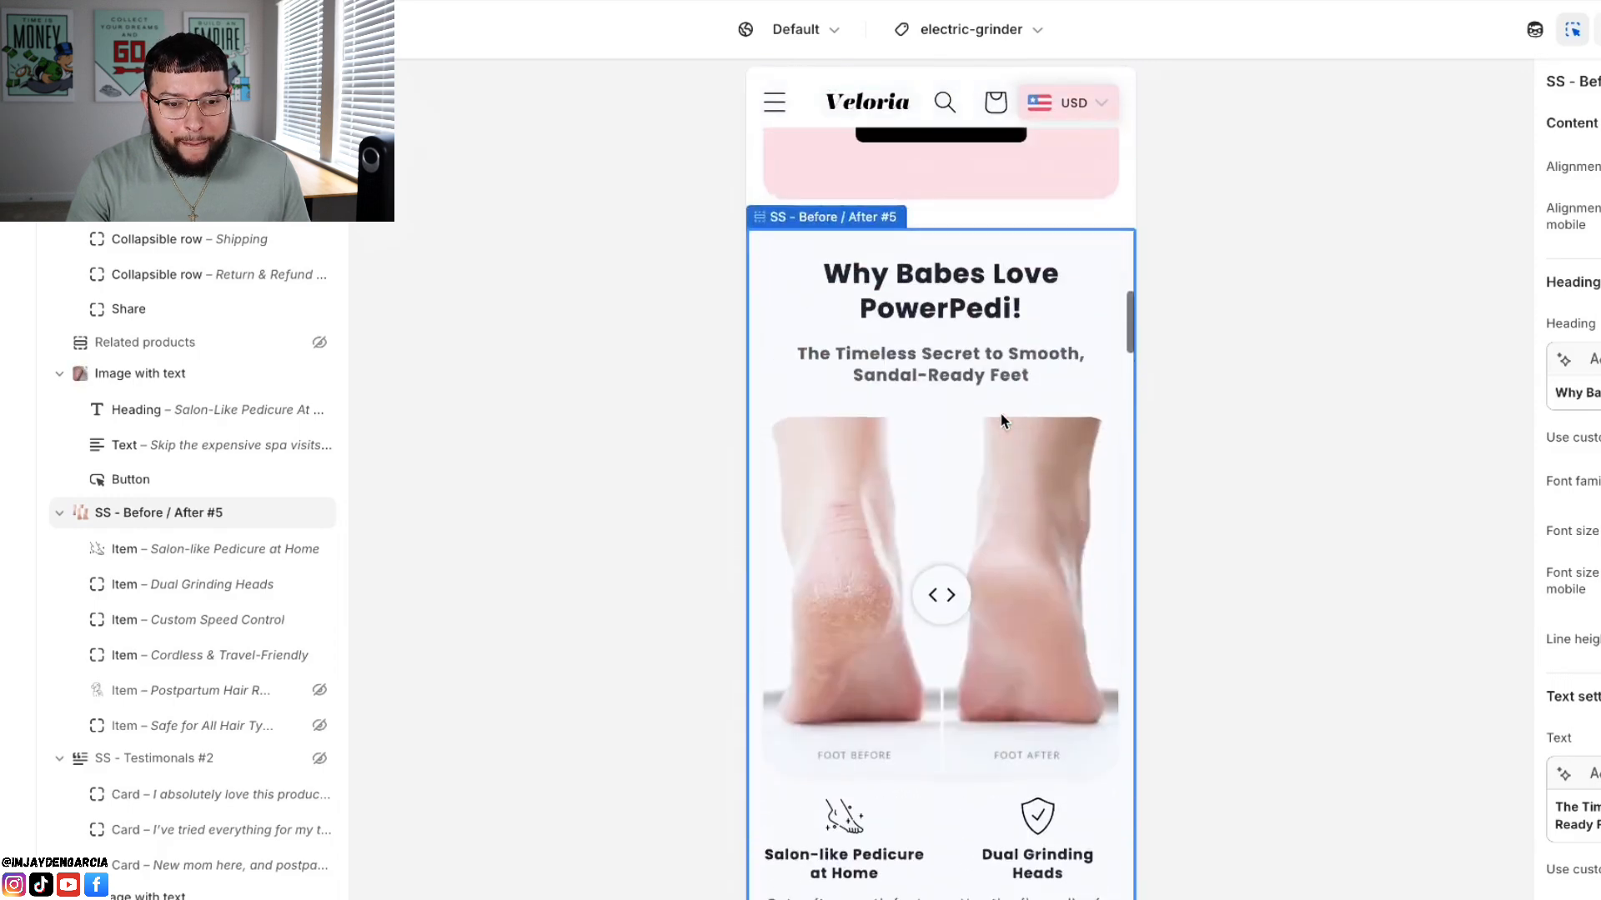
scroll(953, 430, "up", 5)
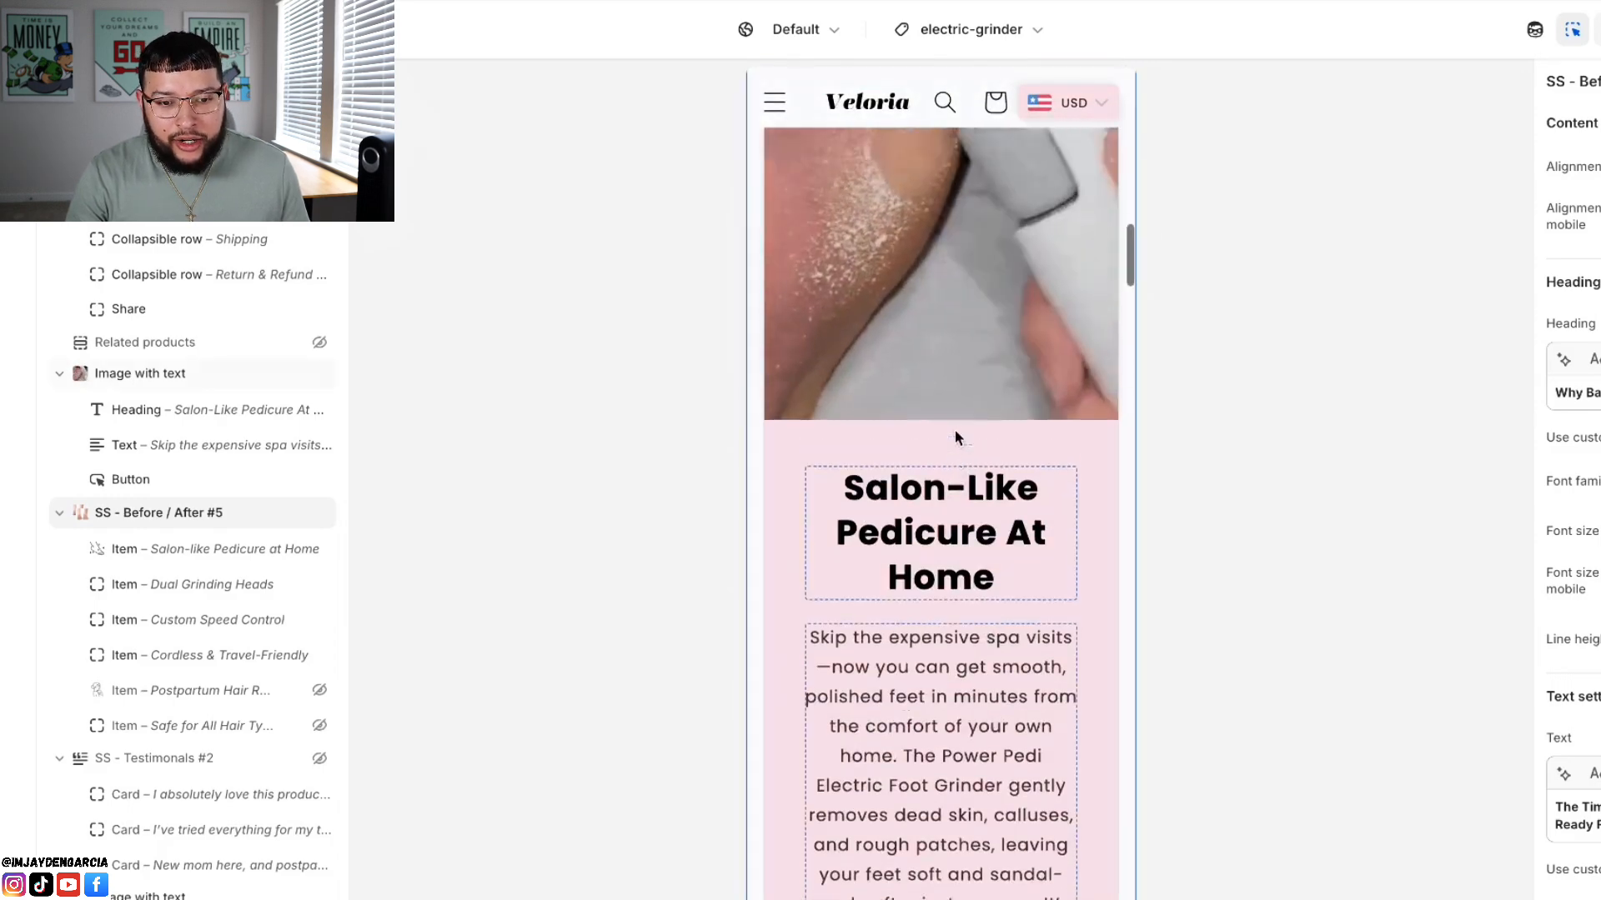
scroll(954, 430, "down", 1)
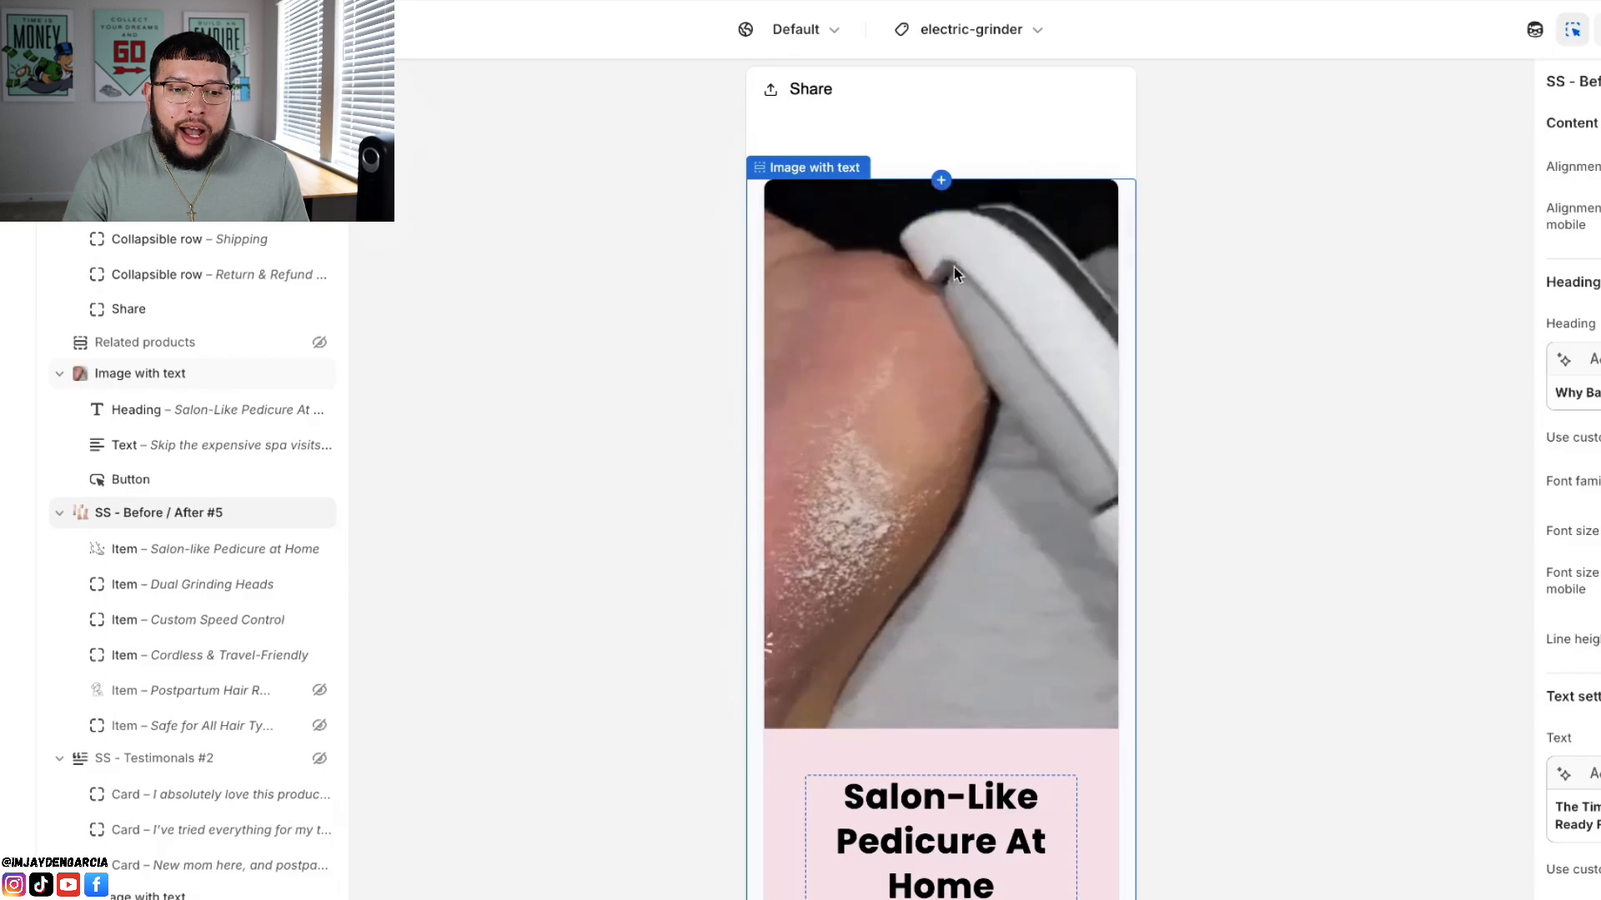
scroll(959, 434, "down", 8)
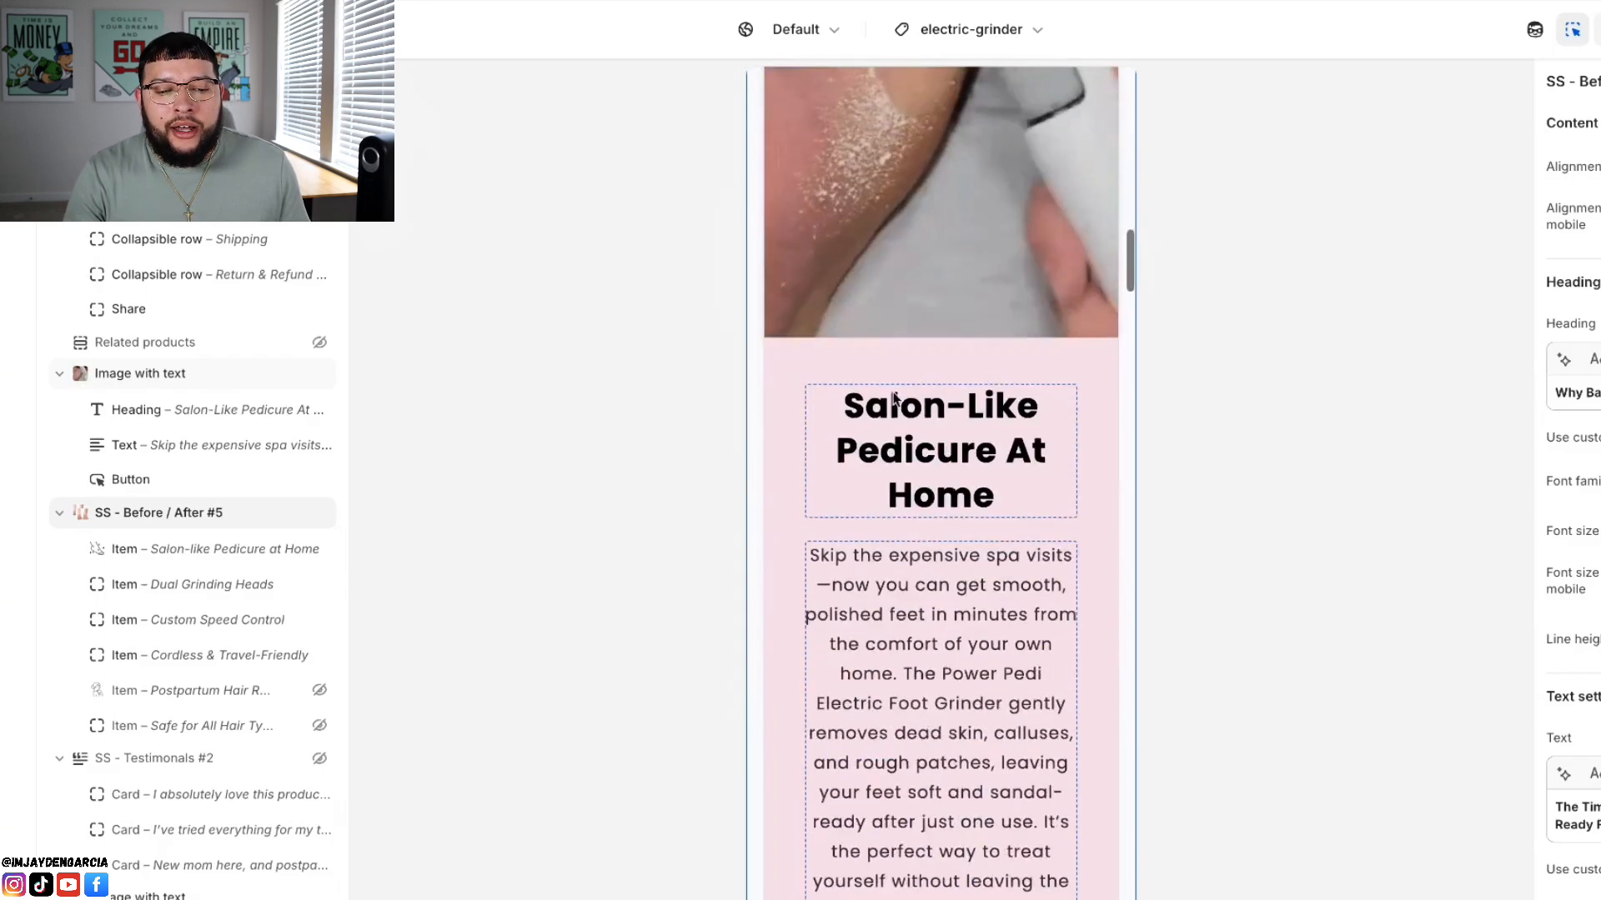
scroll(934, 524, "down", 20)
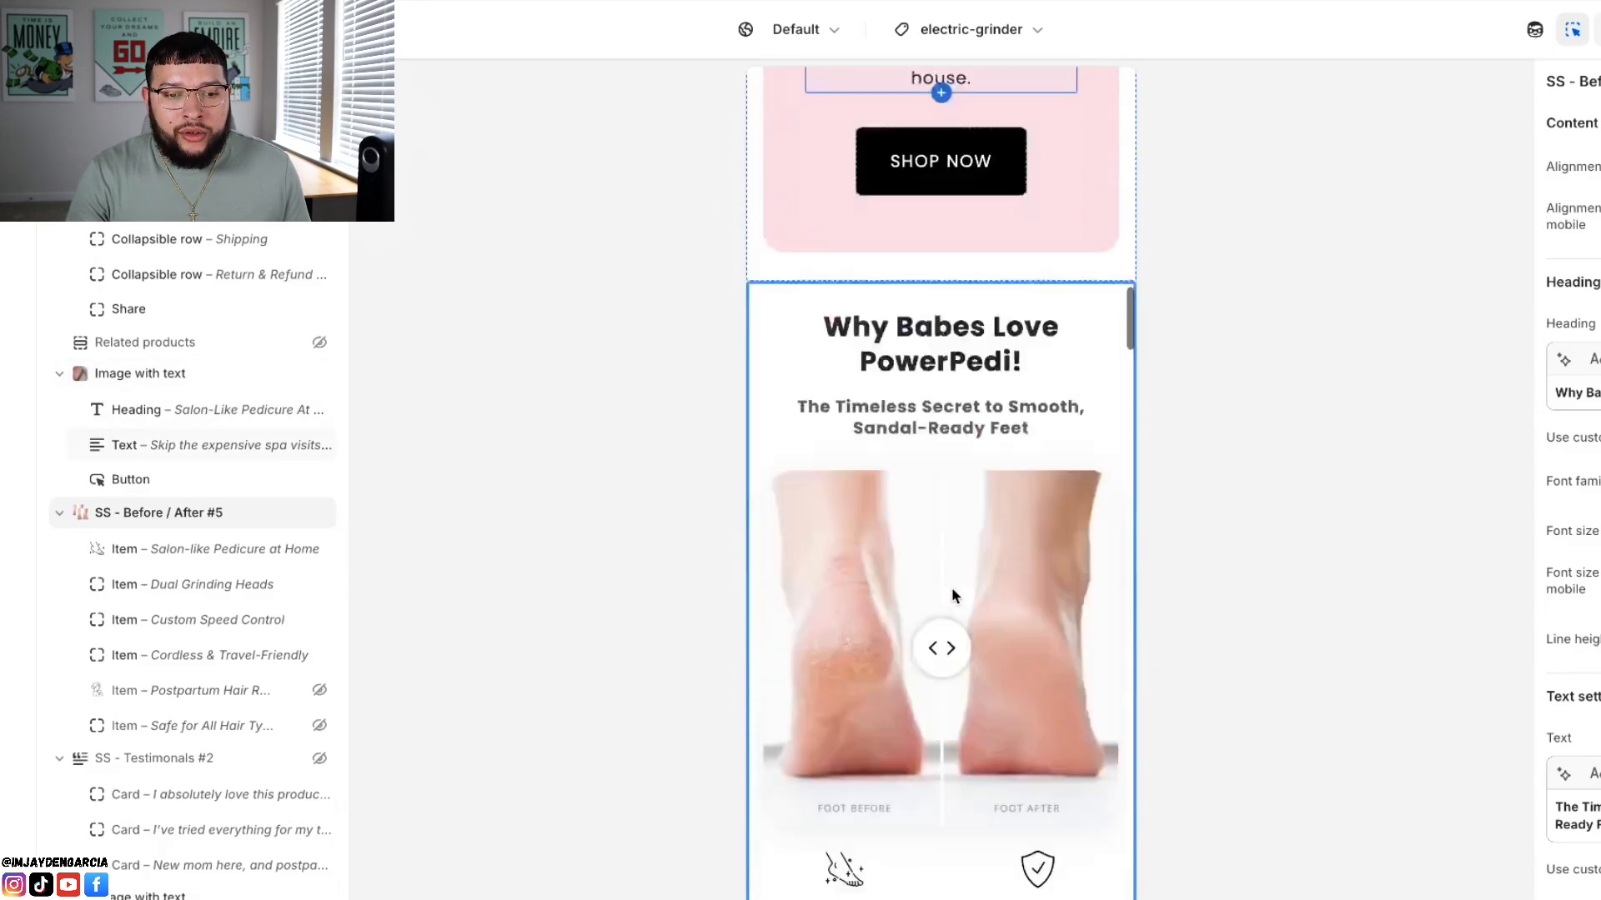
scroll(952, 590, "down", 20)
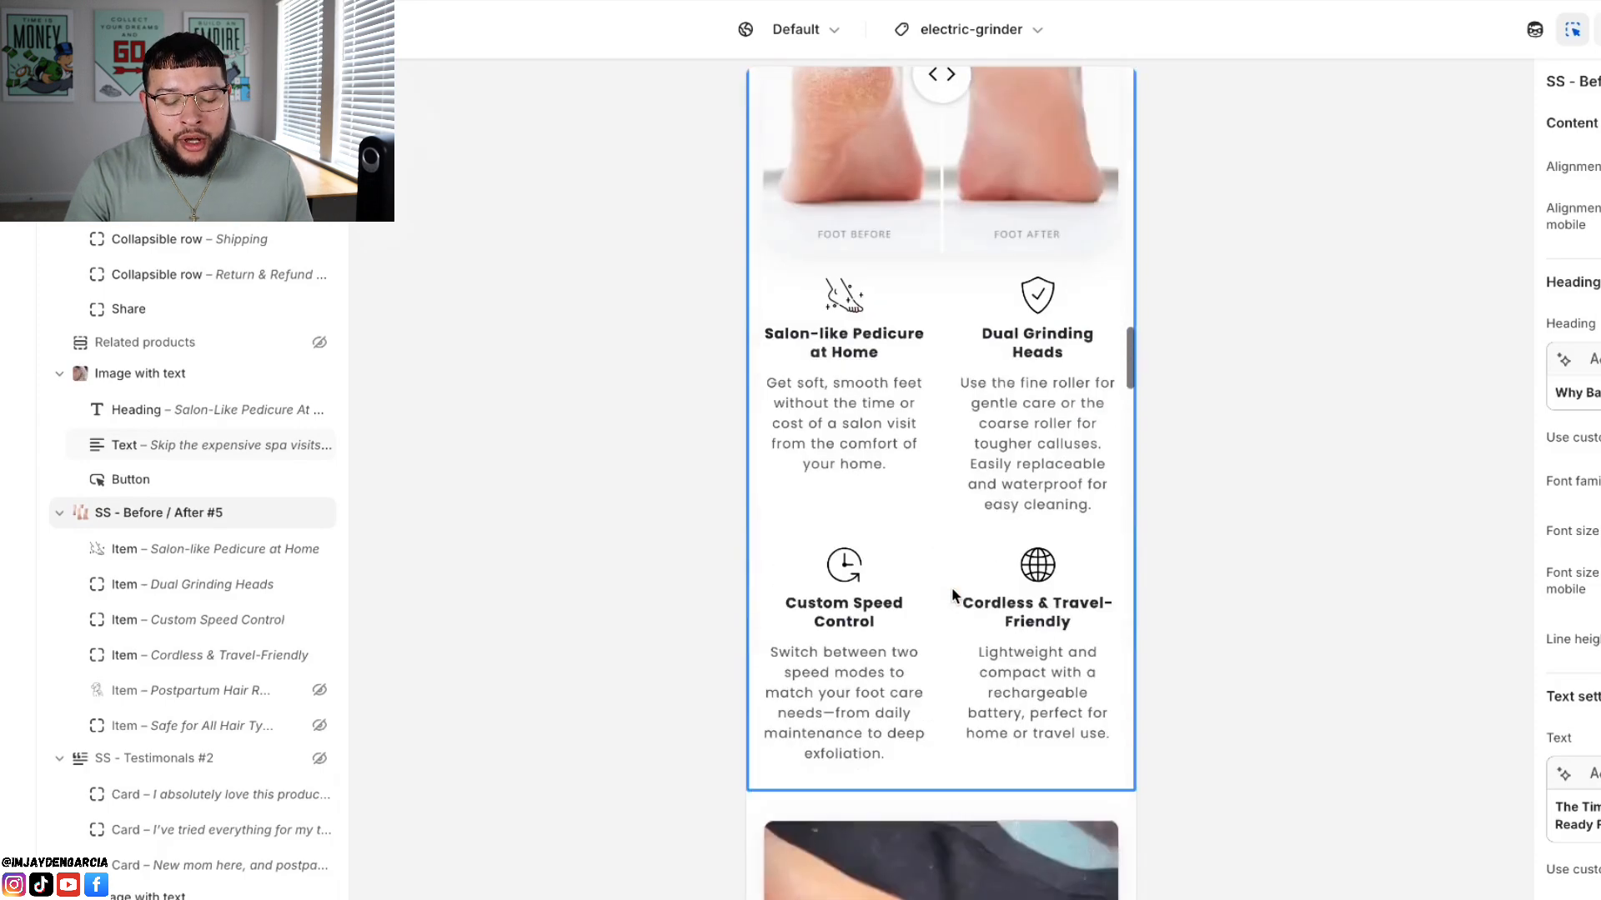
Step: Review the "Effortless Foot Care, Anytime You Need It" section and the 30-day guarantee text beneath it
scroll(925, 323, "up", 2)
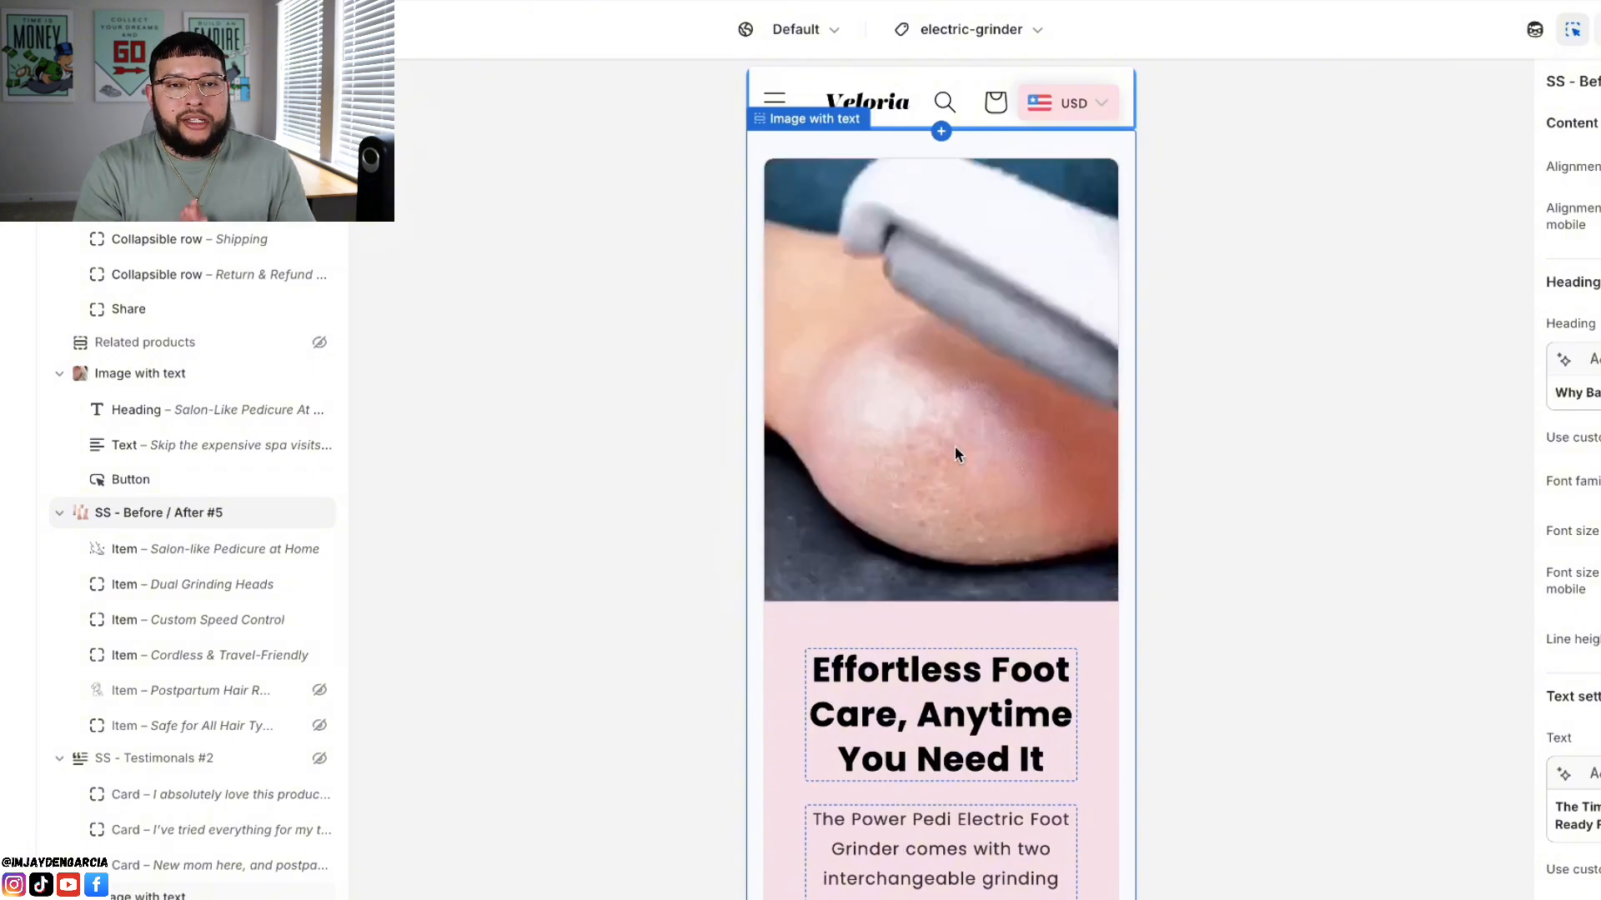
scroll(955, 454, "down", 3)
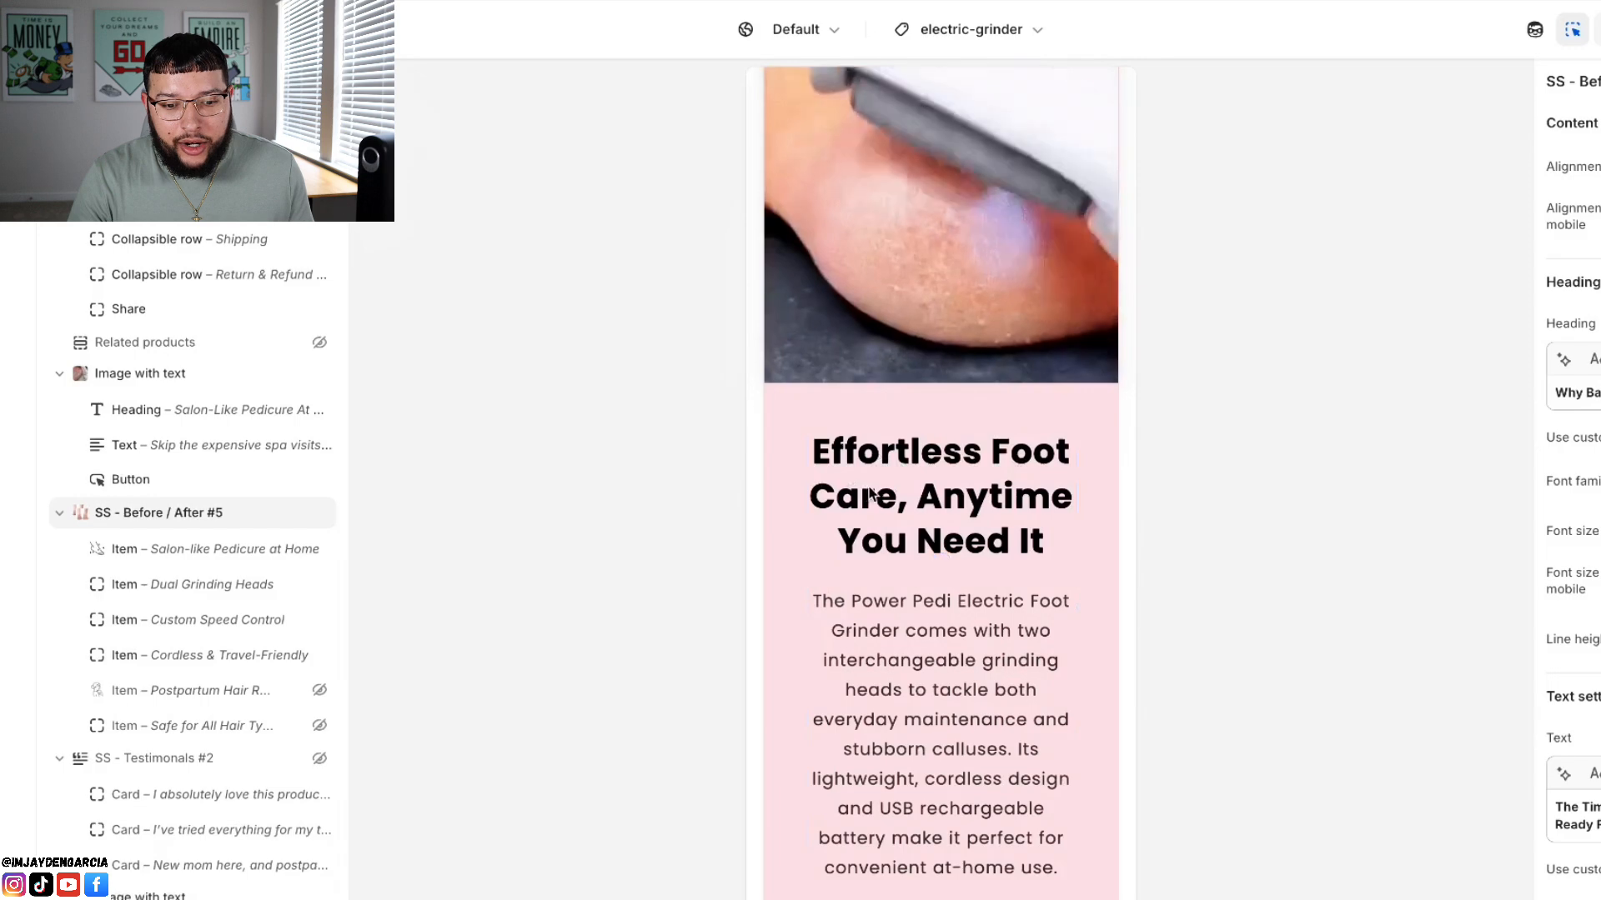
scroll(972, 550, "down", 2)
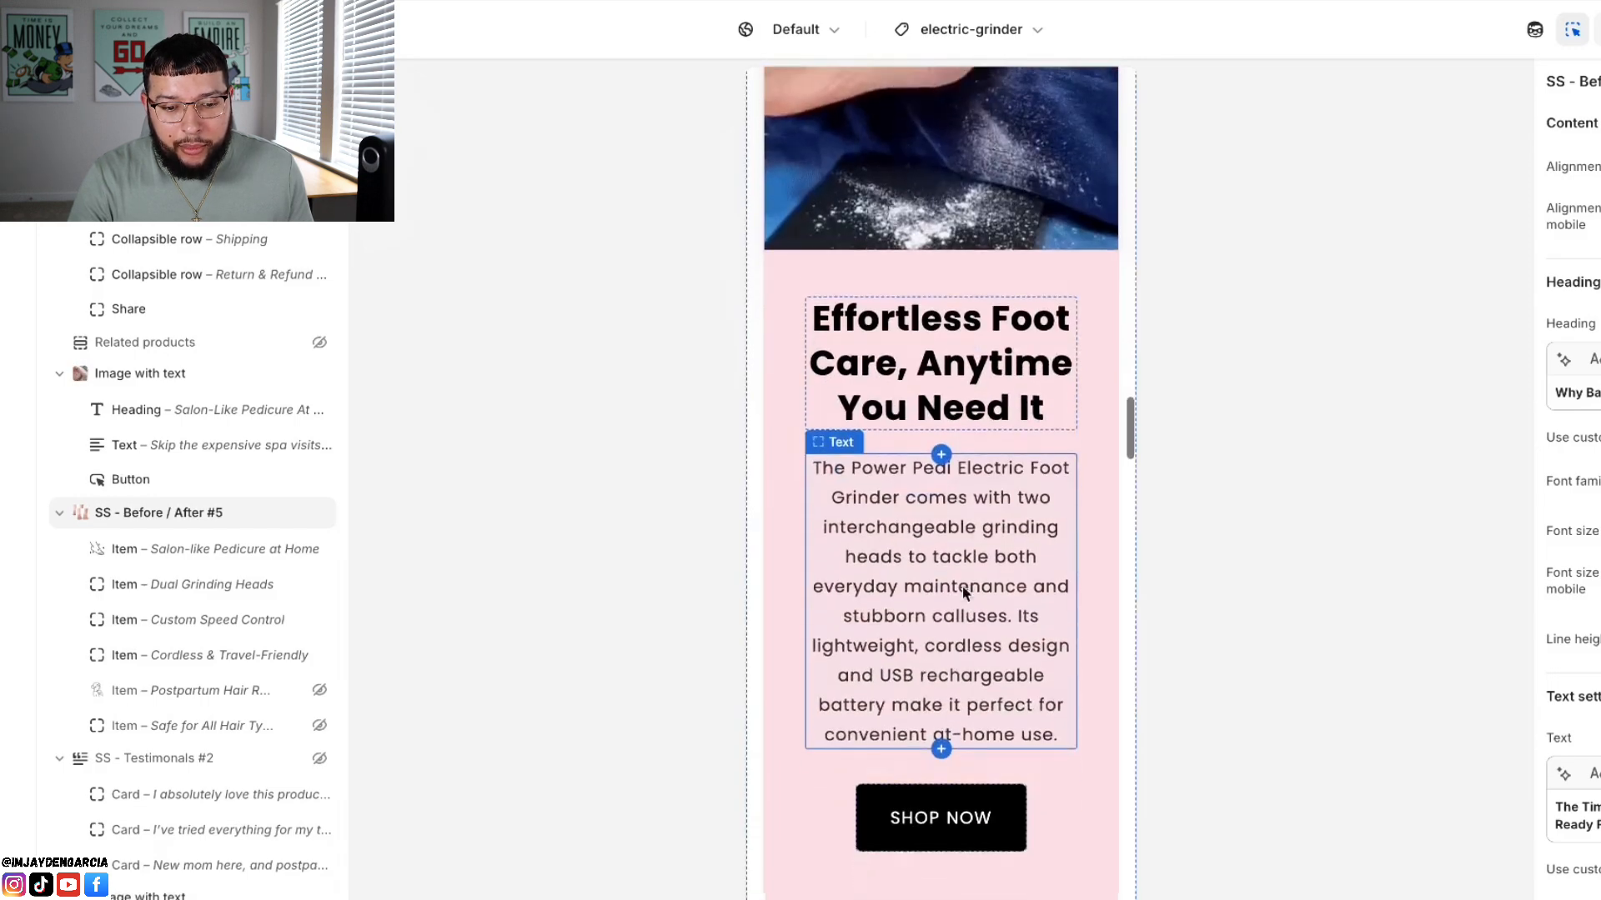
scroll(1025, 527, "down", 1)
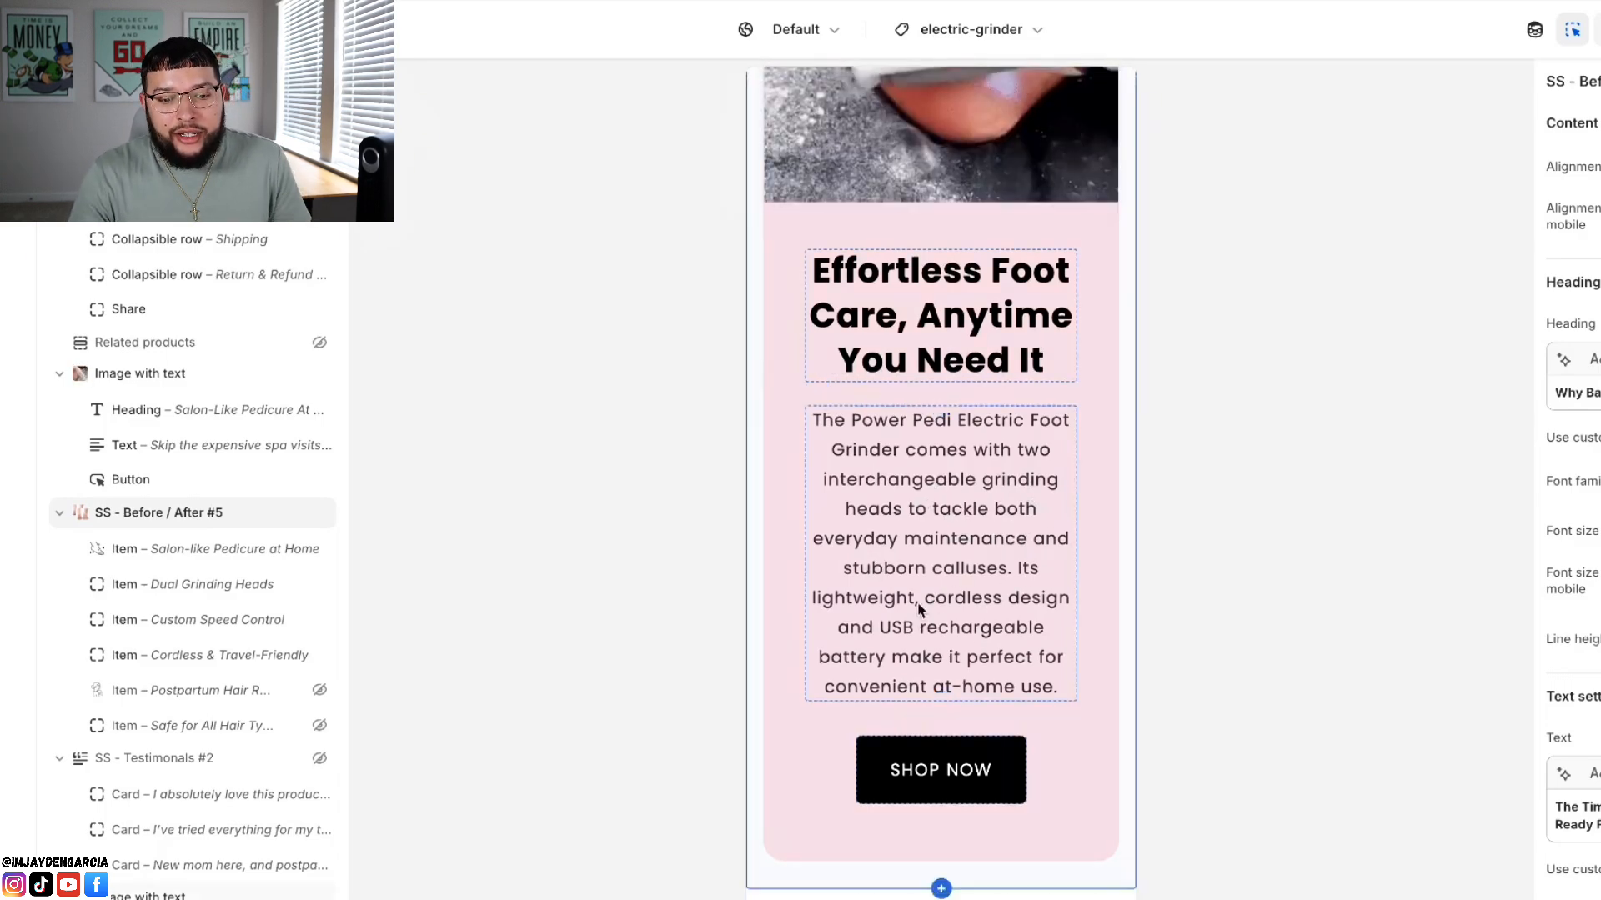
scroll(957, 625, "down", 1)
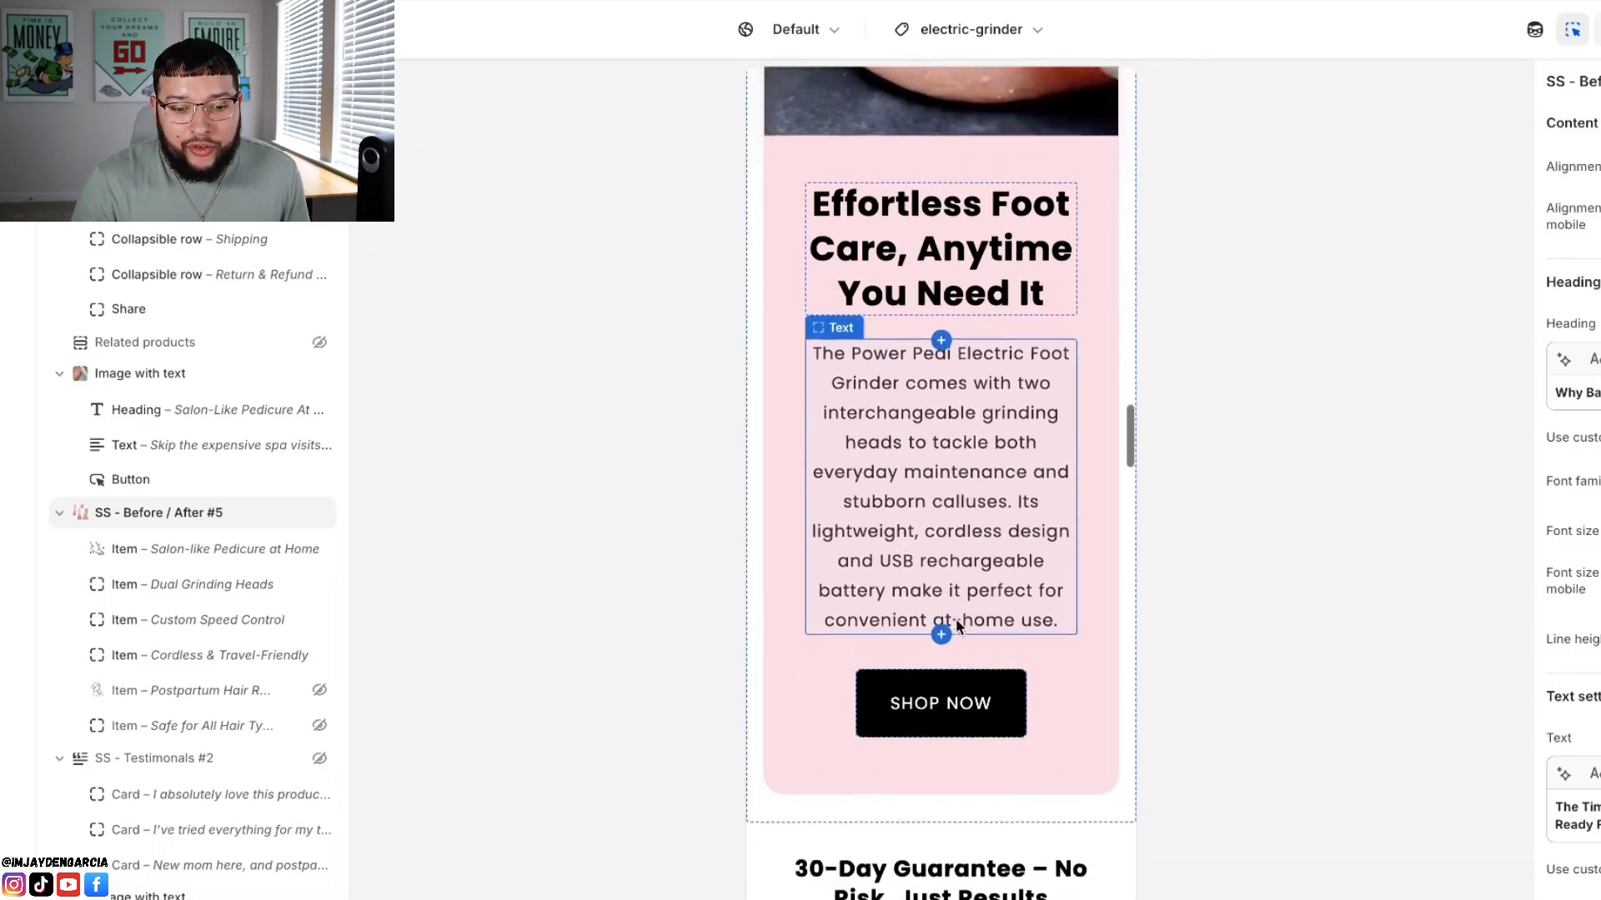
scroll(956, 619, "down", 1)
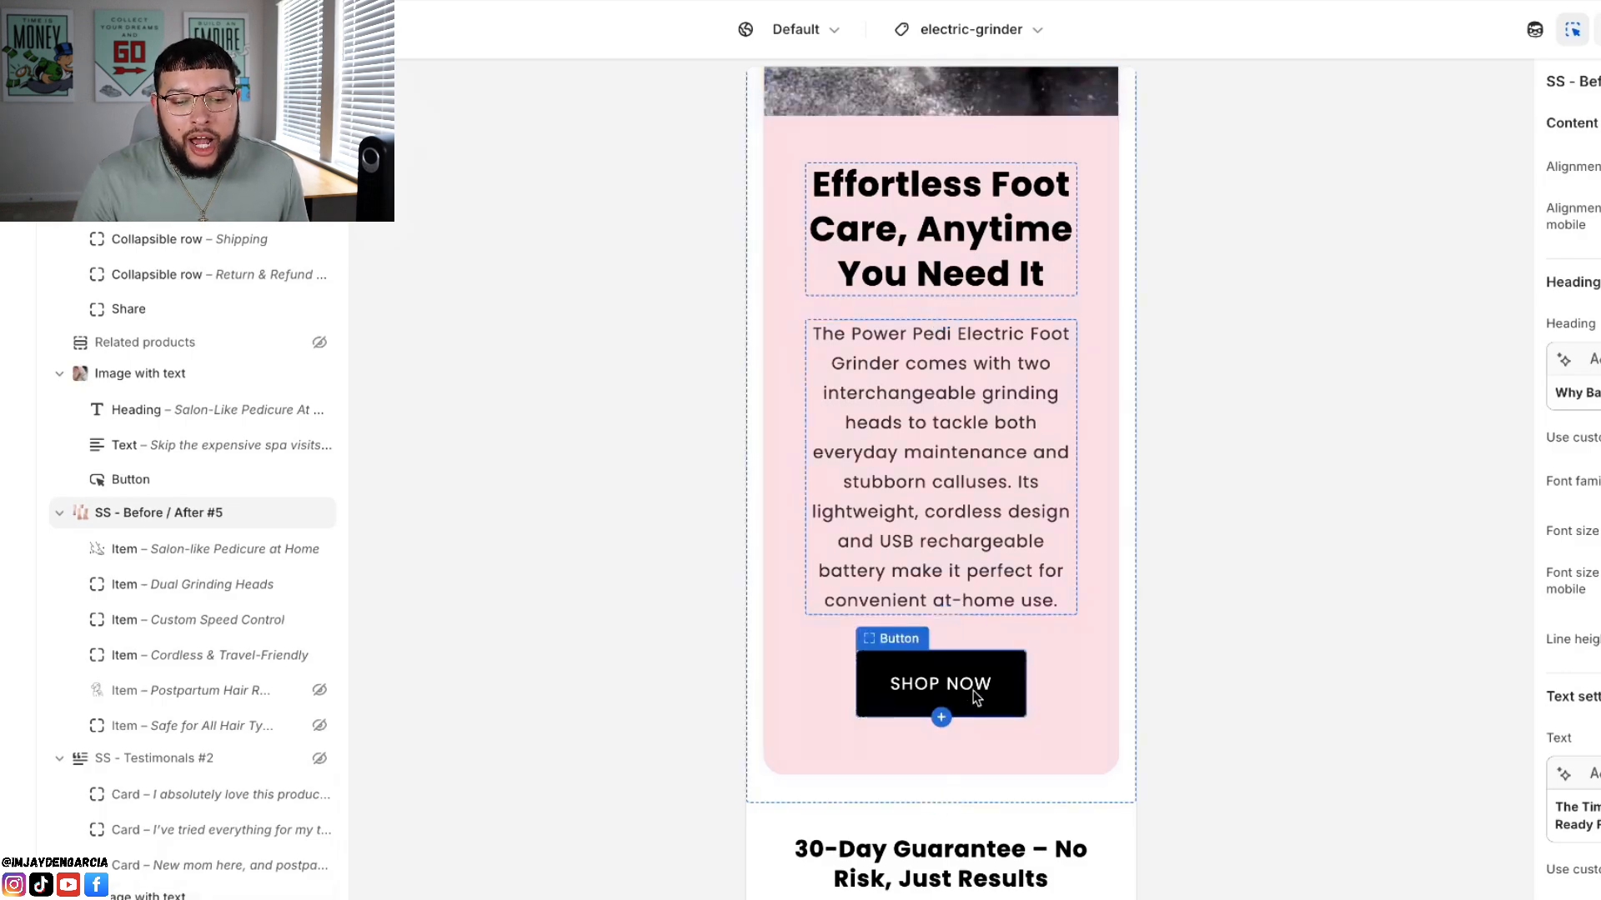
scroll(917, 453, "down", 8)
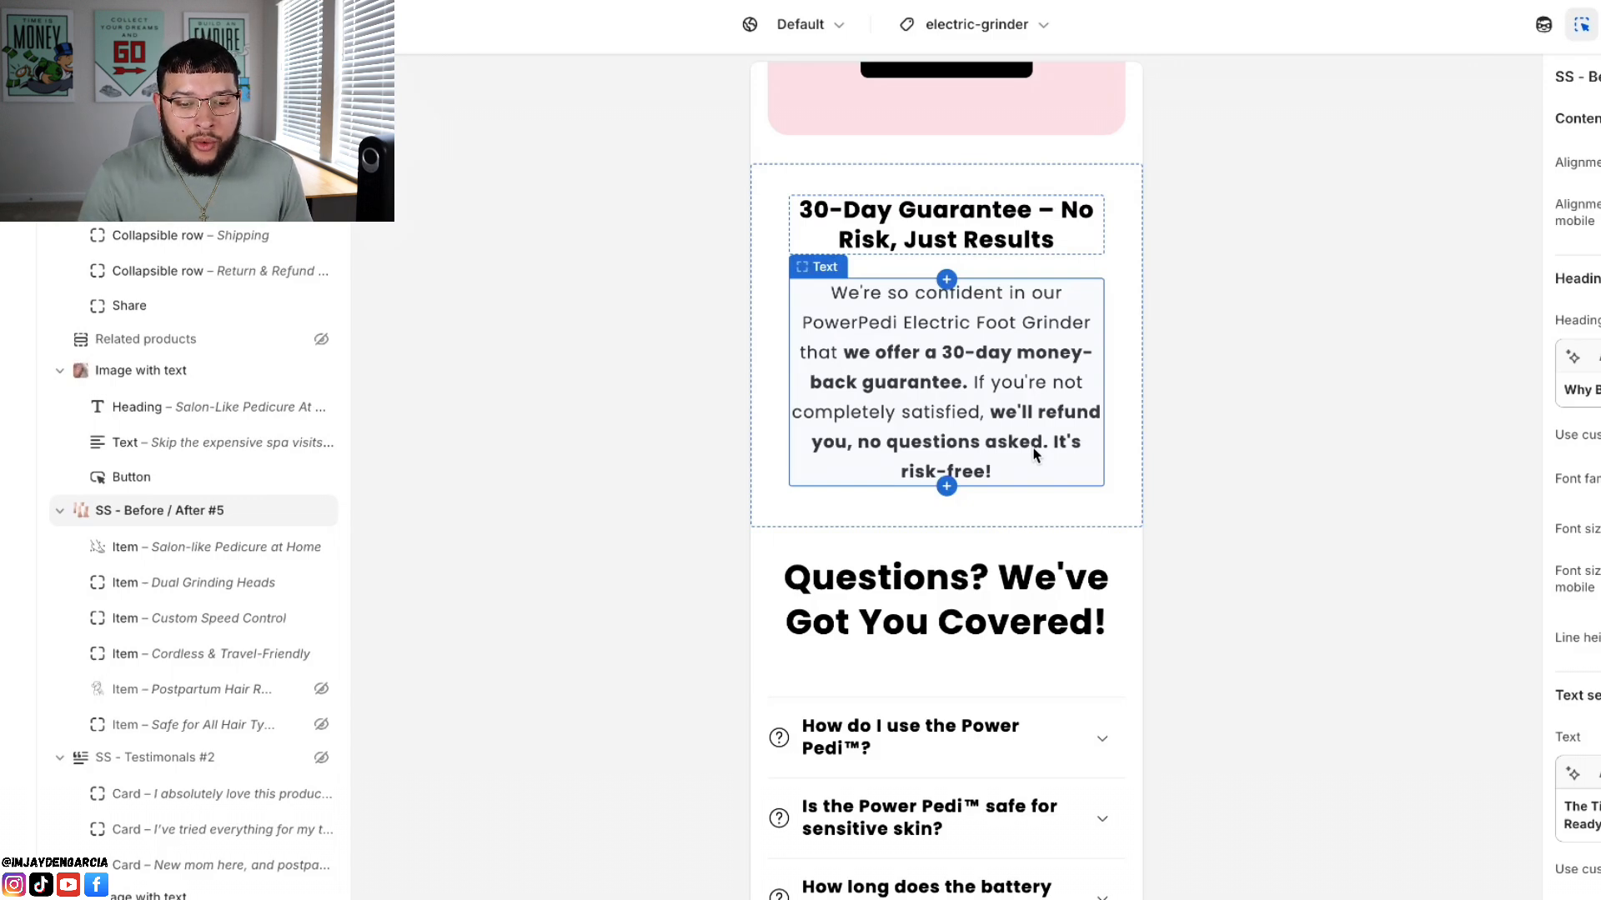
Step: Review the "Questions? We've Got You Covered!" section and its collapsible question rows below the 30-day guarantee
scroll(1034, 454, "down", 2)
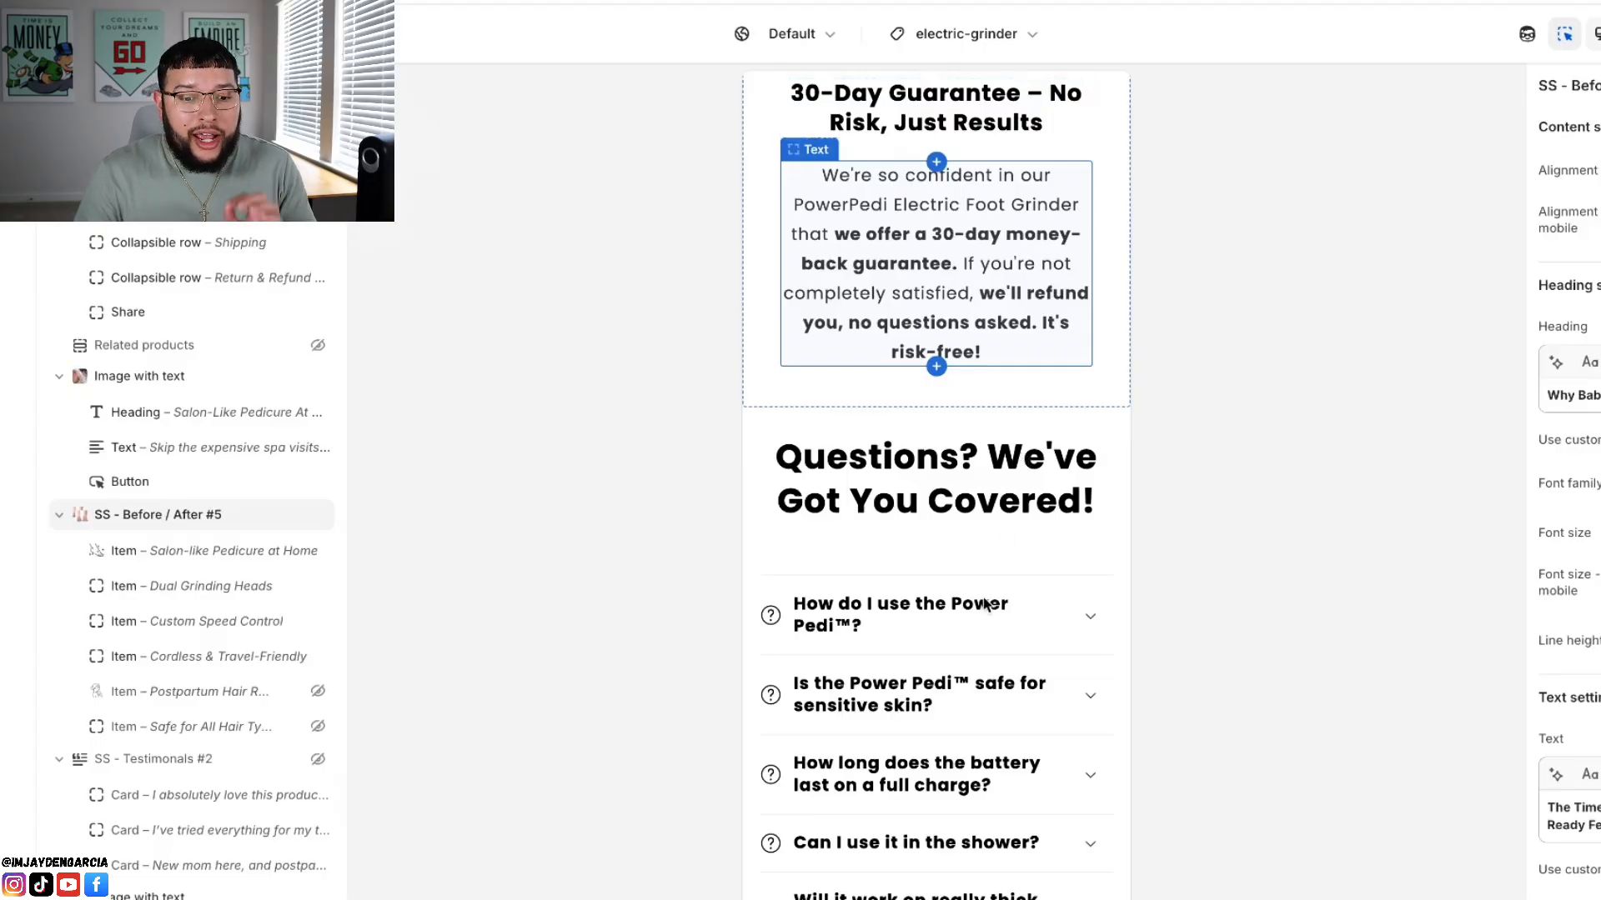
scroll(986, 603, "down", 2)
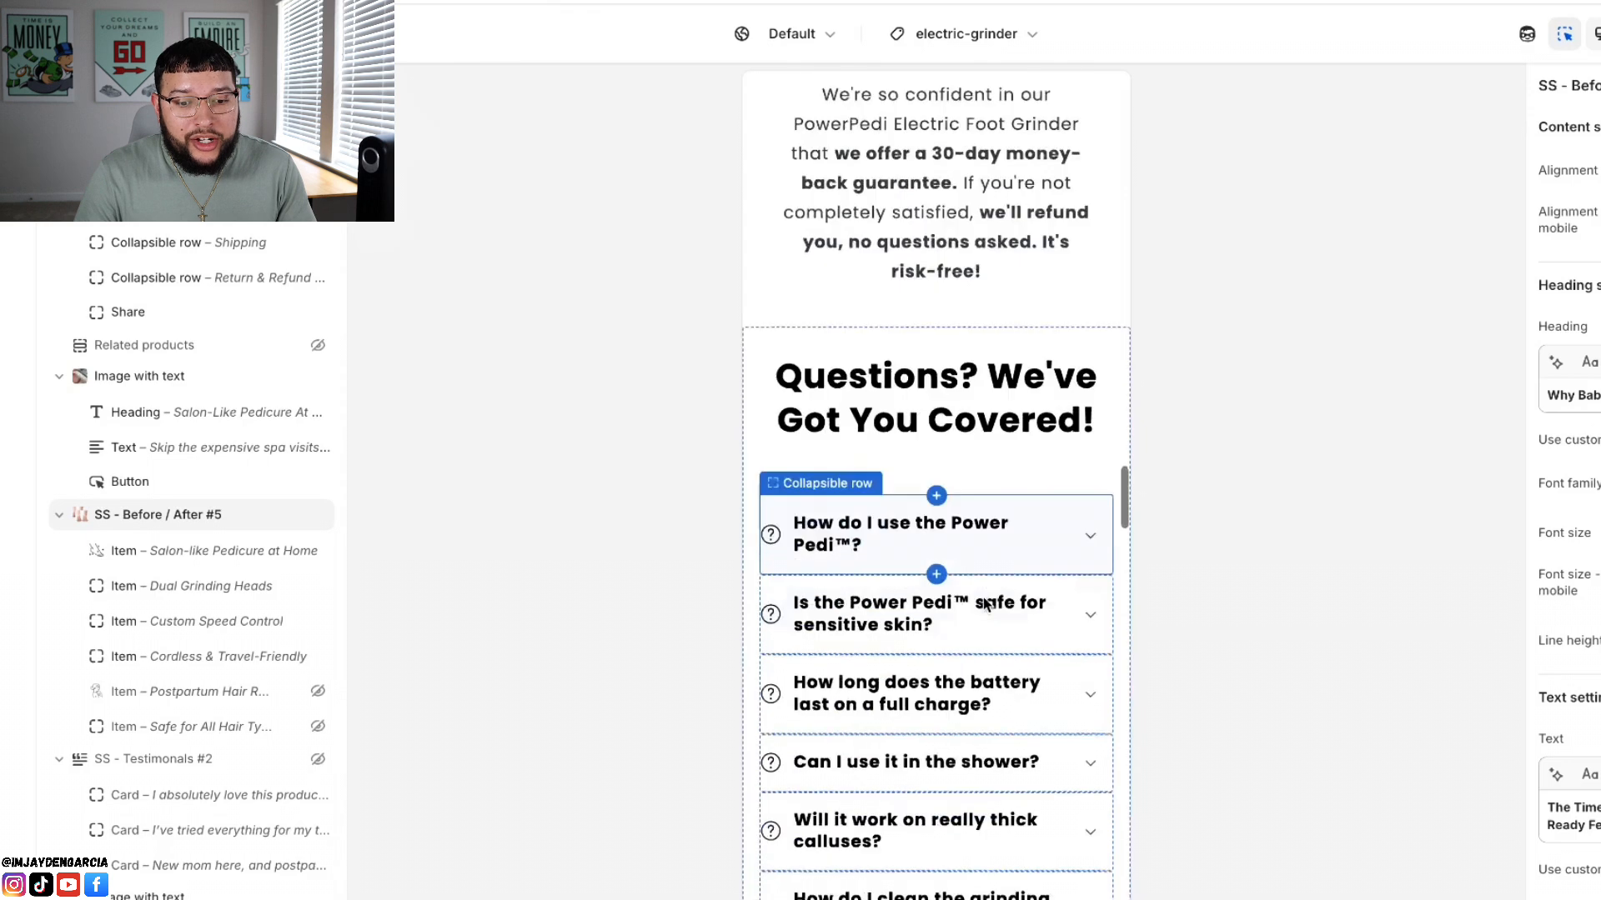
scroll(984, 602, "down", 1)
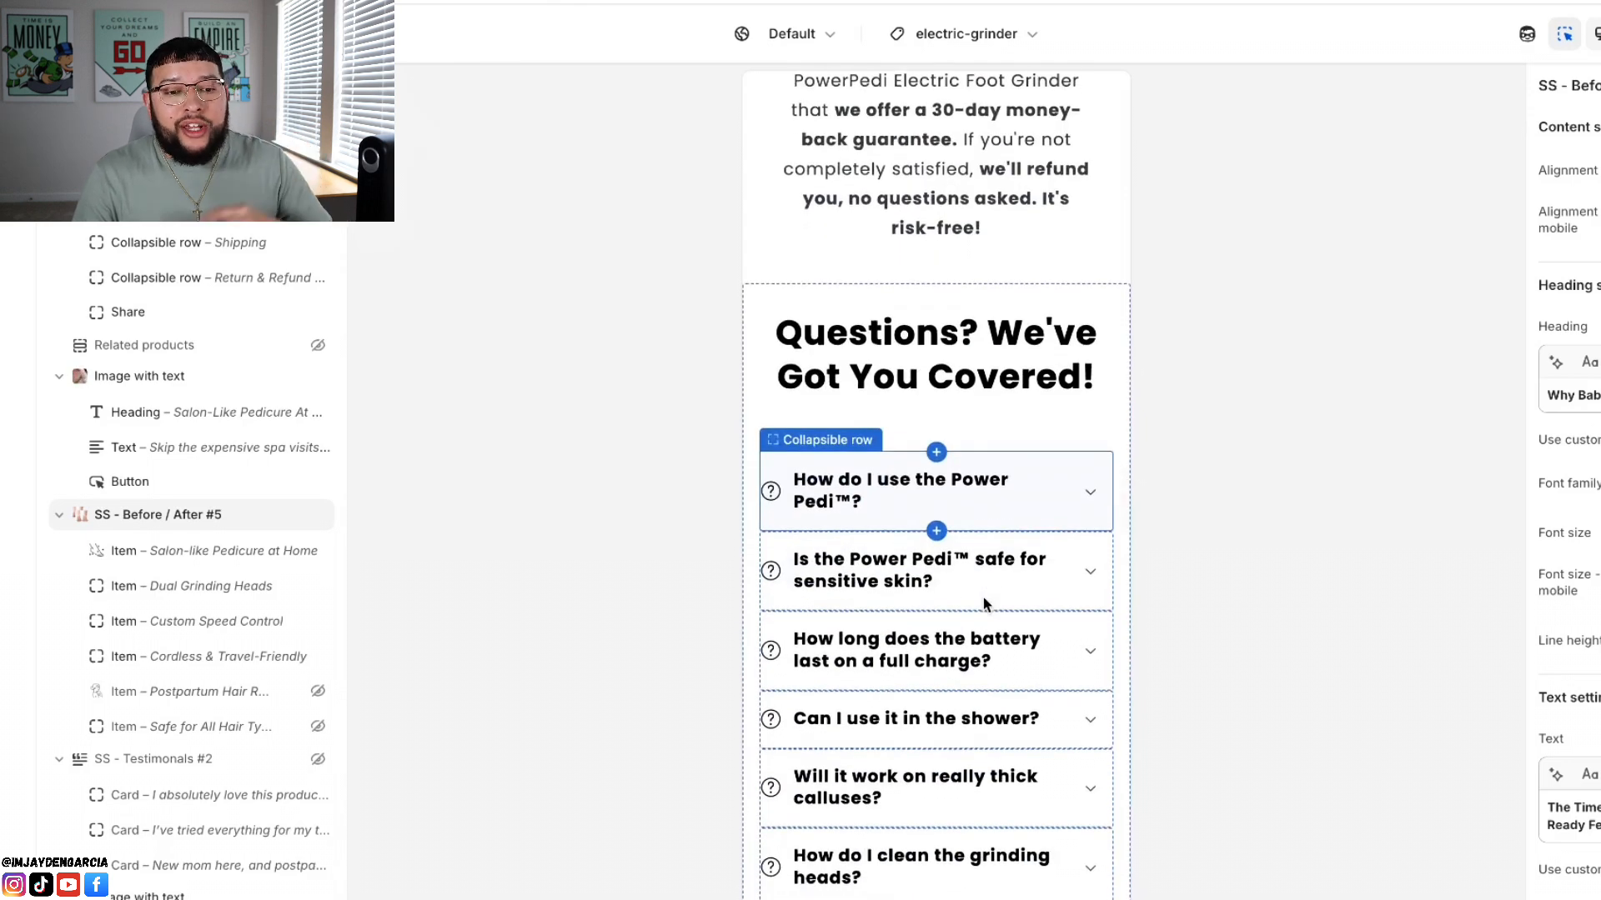
scroll(985, 602, "down", 2)
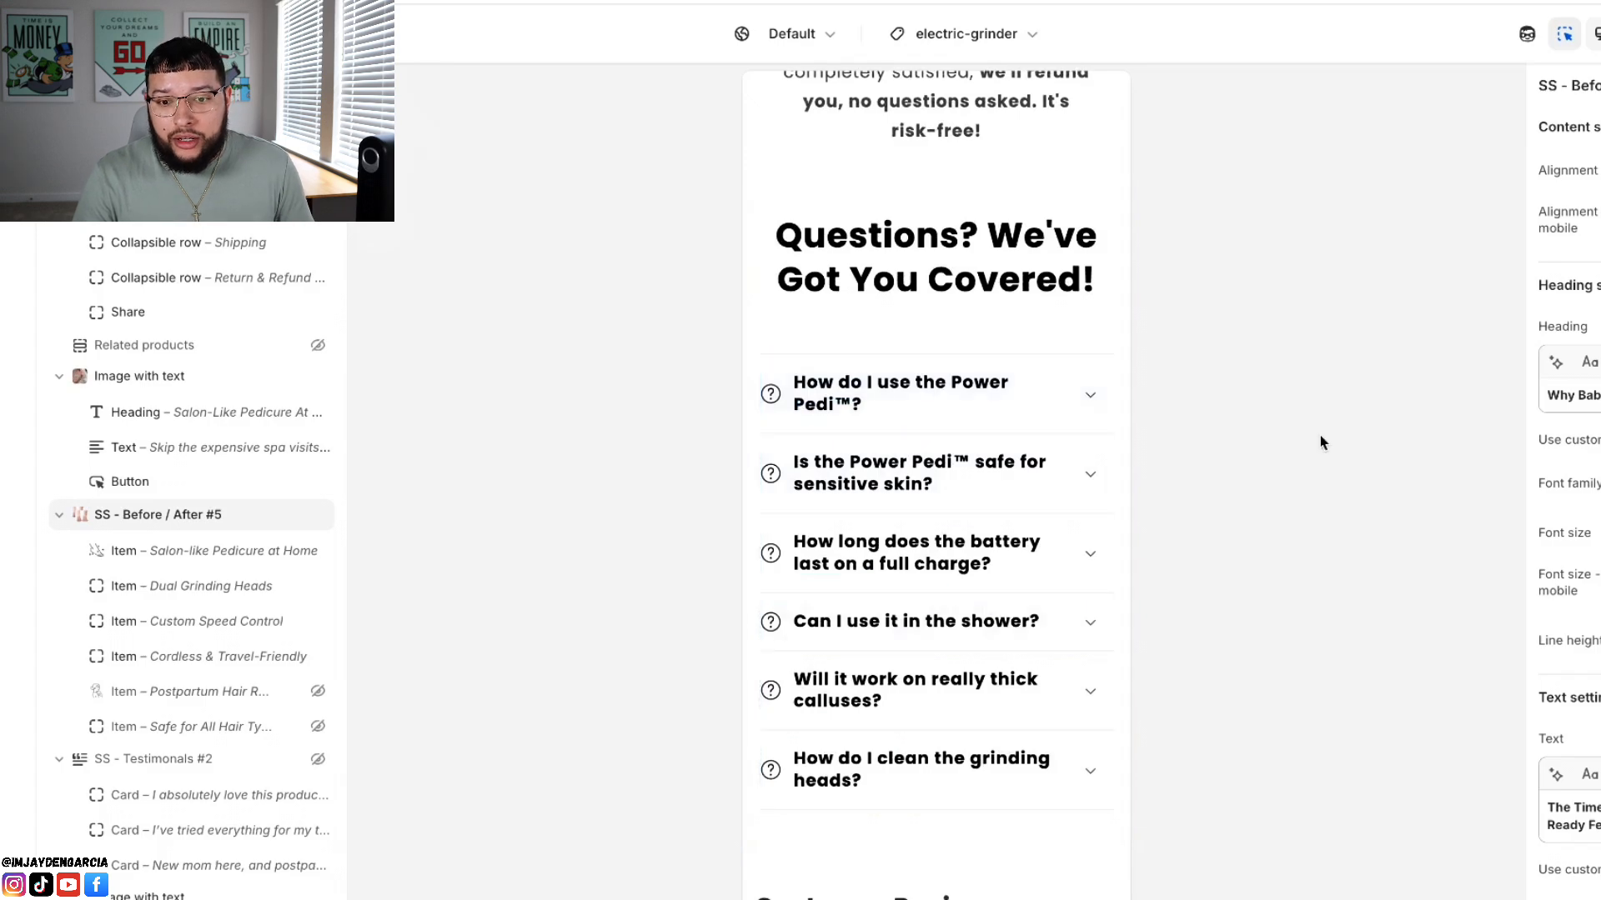
Step: Switch to ChatGPT and read through the 10 generated questions and answers for the Power Pedi electric foot grinder
left_click(1050, 2)
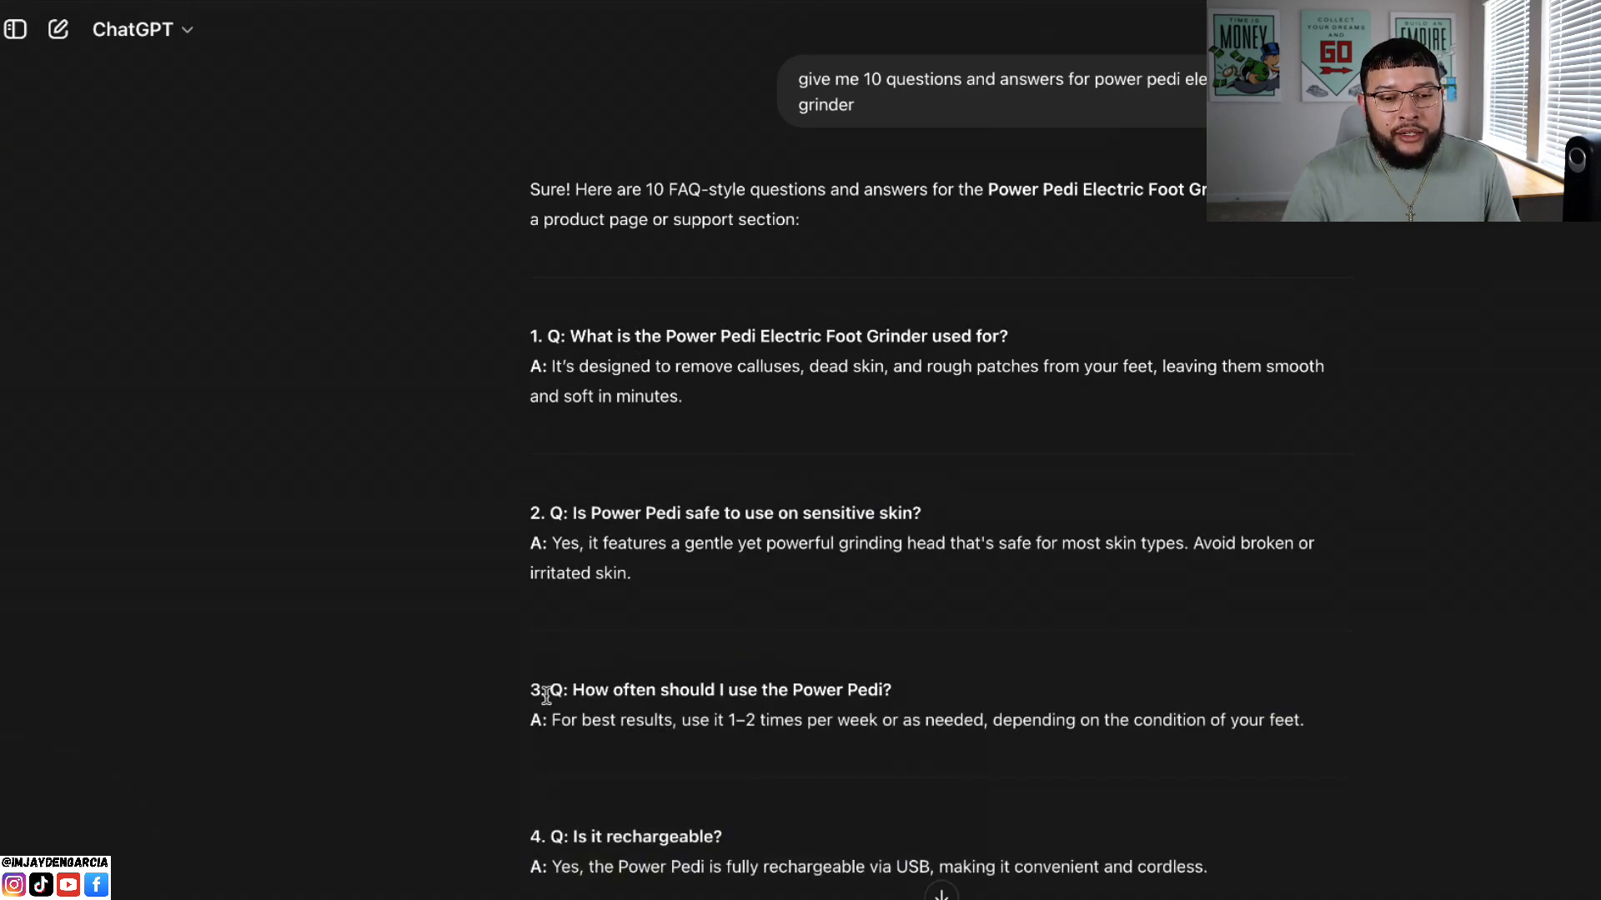
scroll(546, 696, "down", 6)
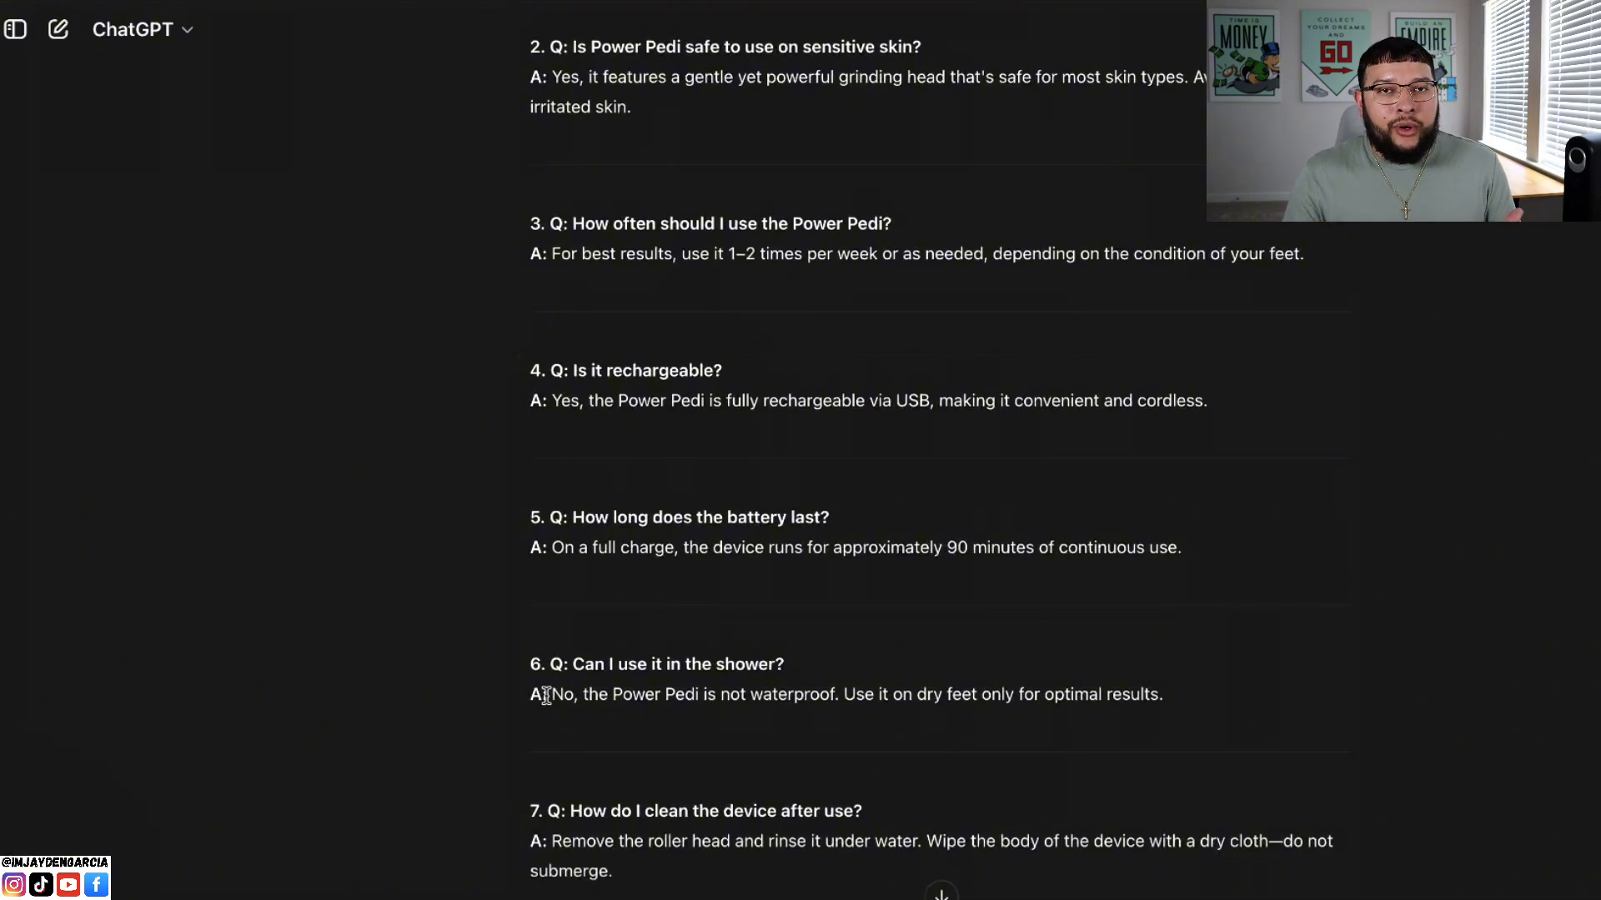
scroll(546, 696, "down", 8)
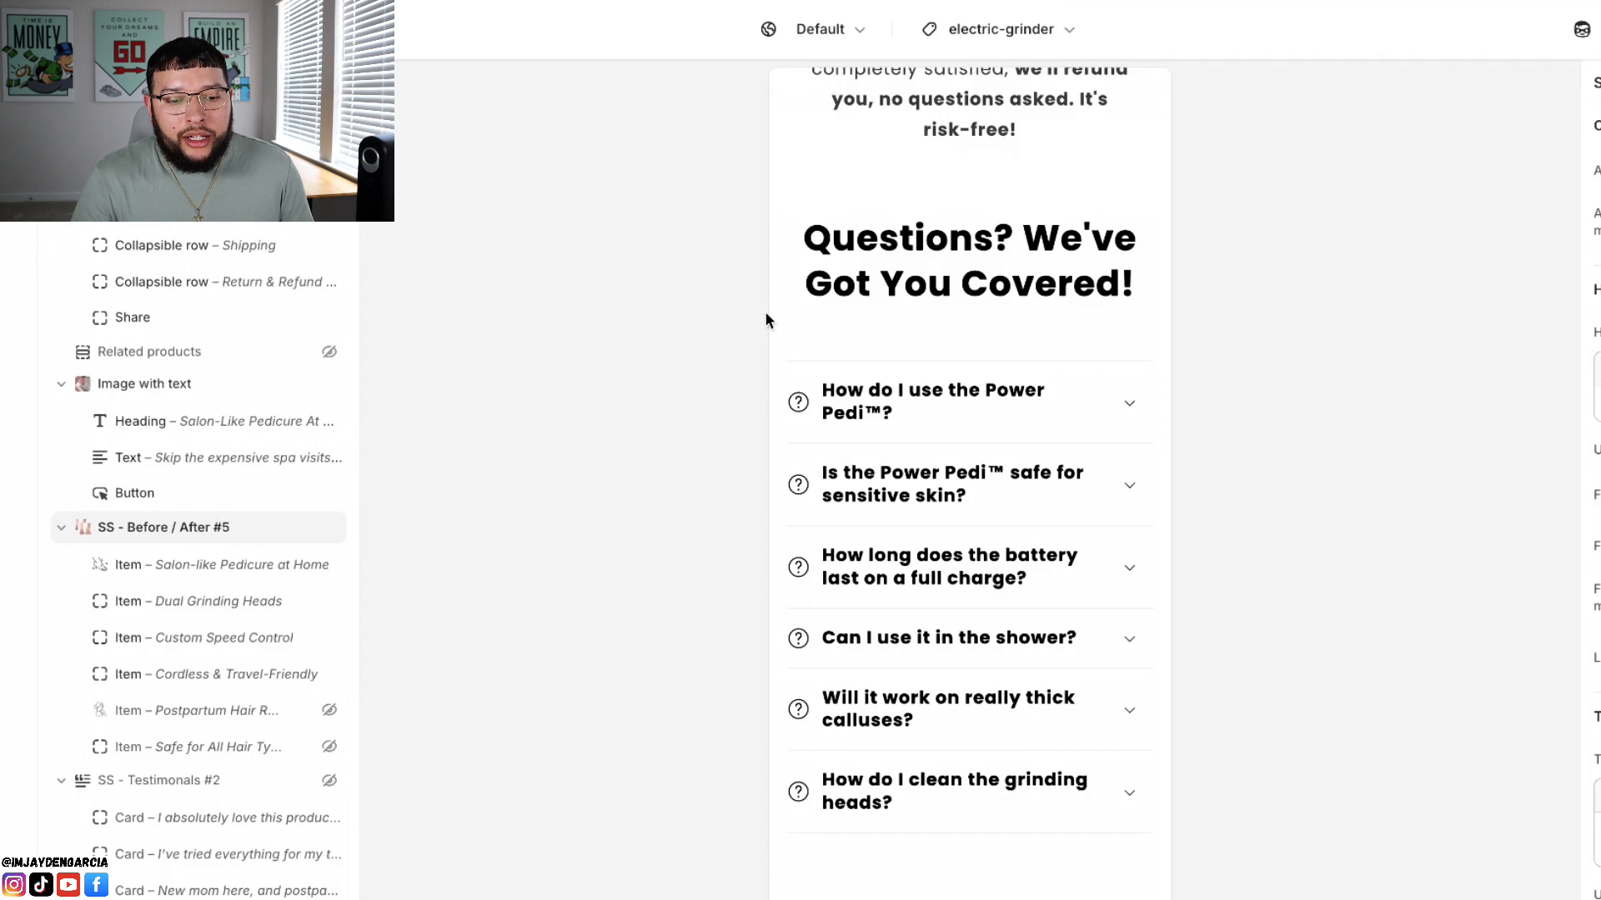
Step: In the Shopify theme editor, examine the Customer Reviews section's overall rating, star breakdown and first written review
scroll(796, 390, "down", 1)
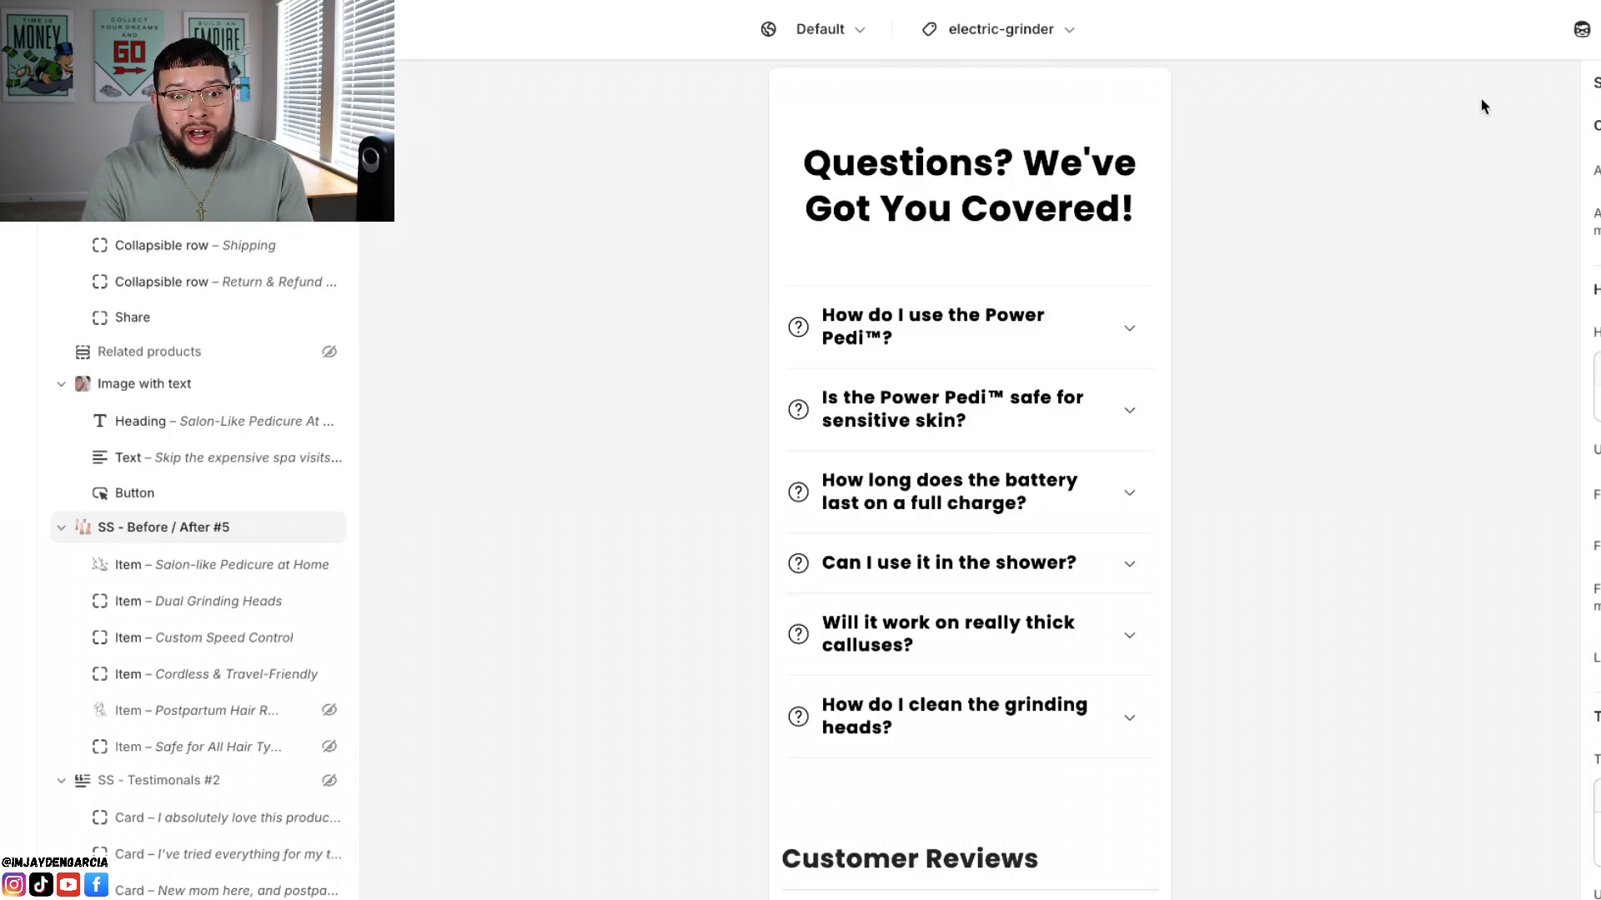
scroll(872, 488, "down", 8)
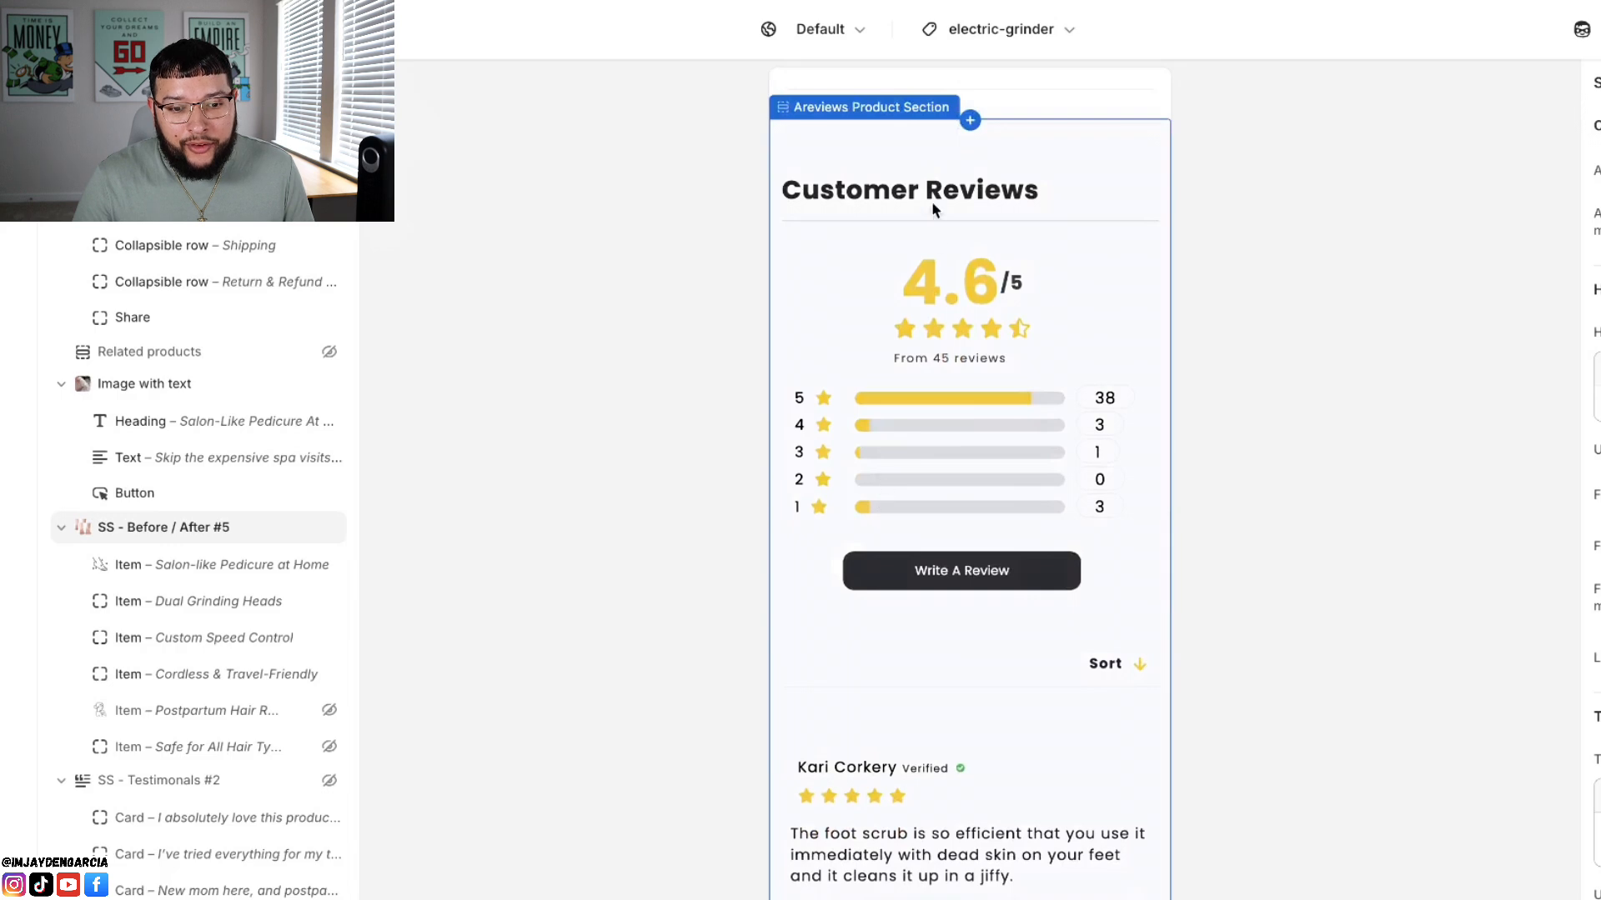
scroll(940, 337, "down", 4)
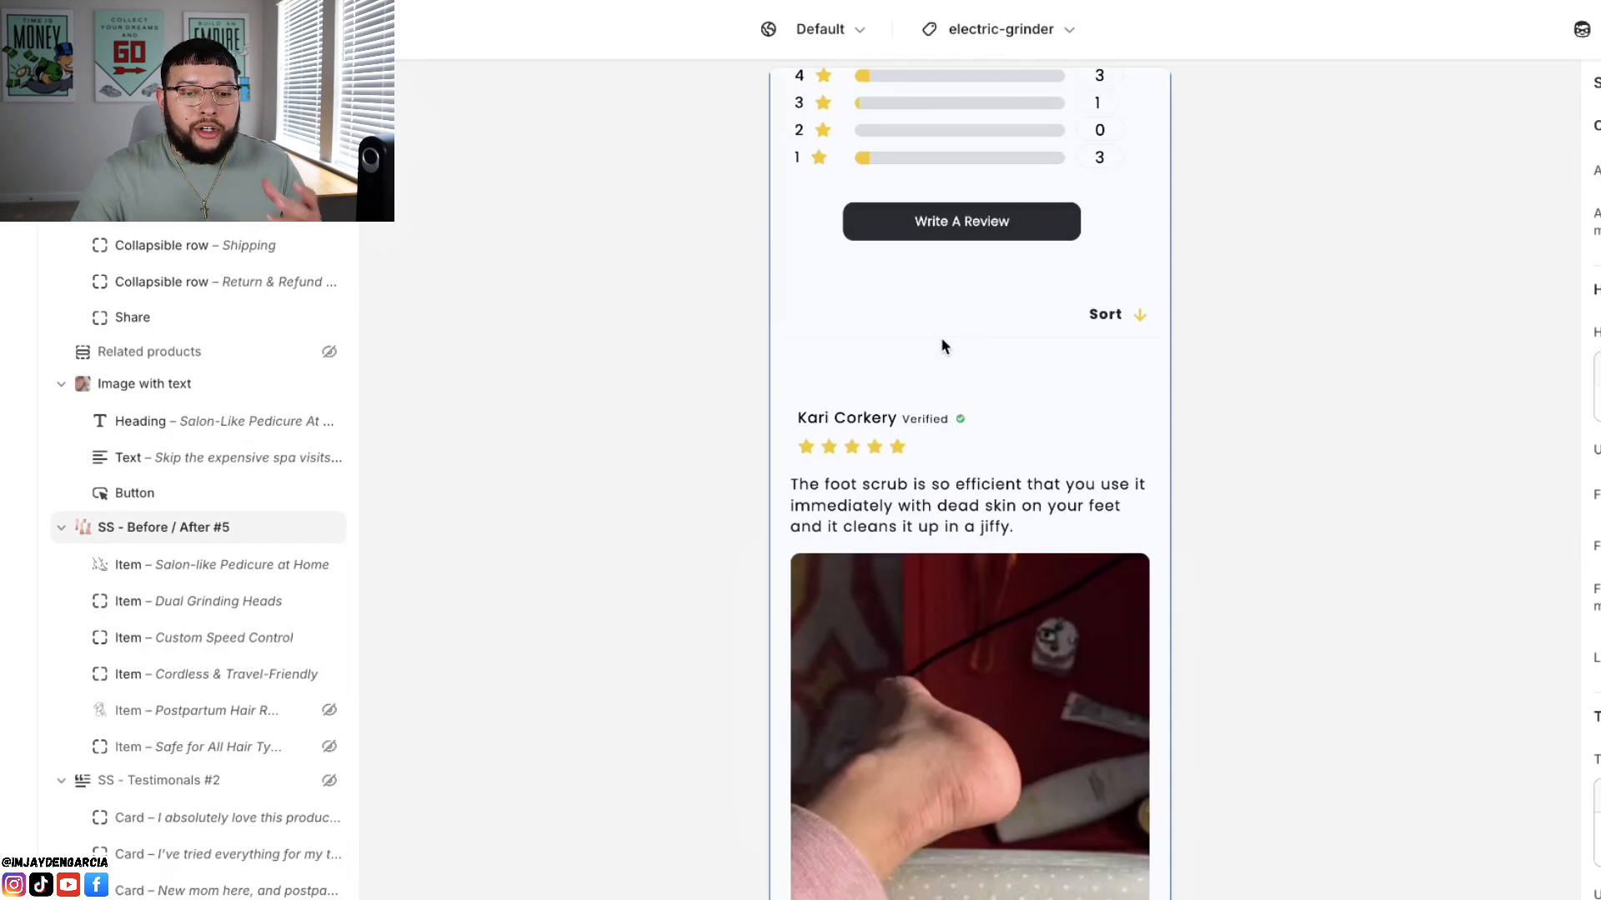
scroll(942, 342, "down", 1)
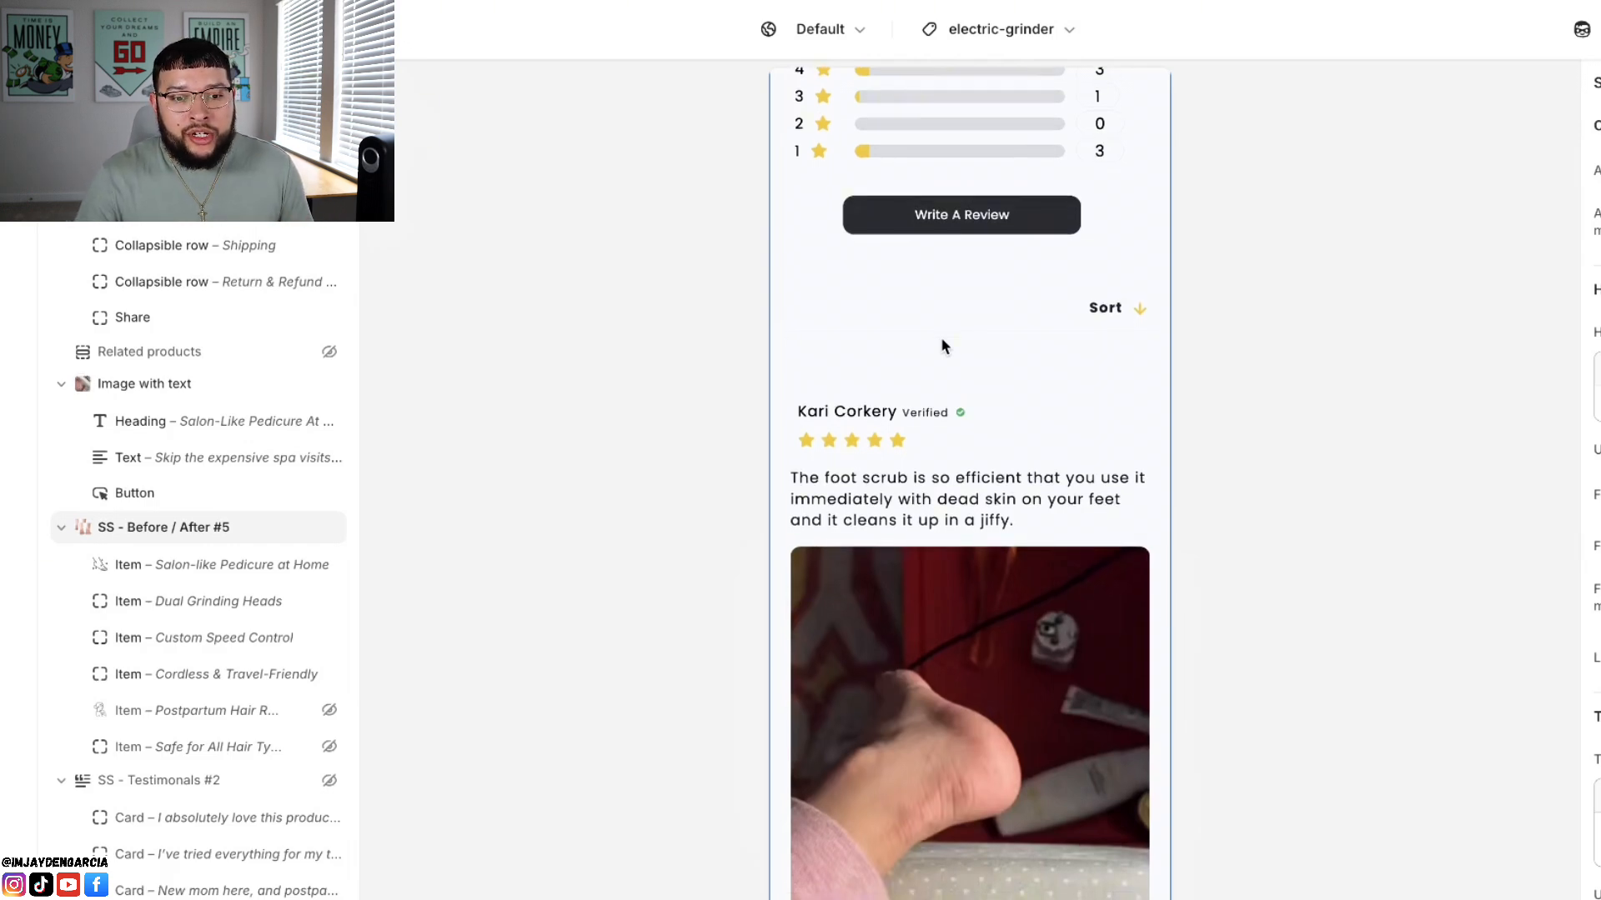
scroll(942, 340, "up", 4)
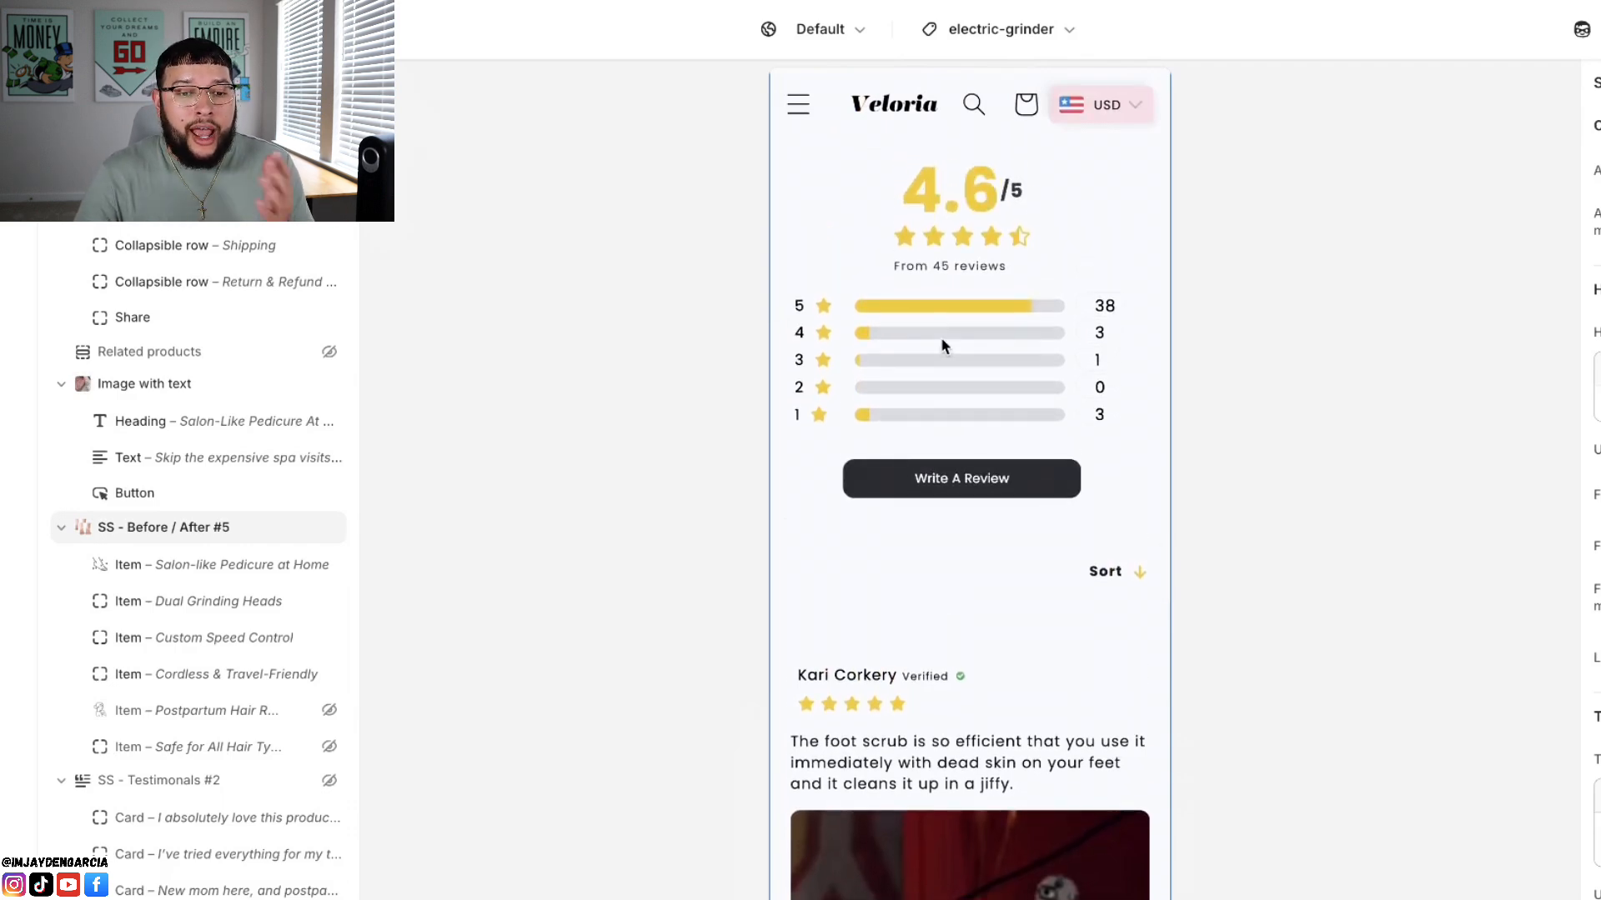
scroll(941, 338, "down", 2)
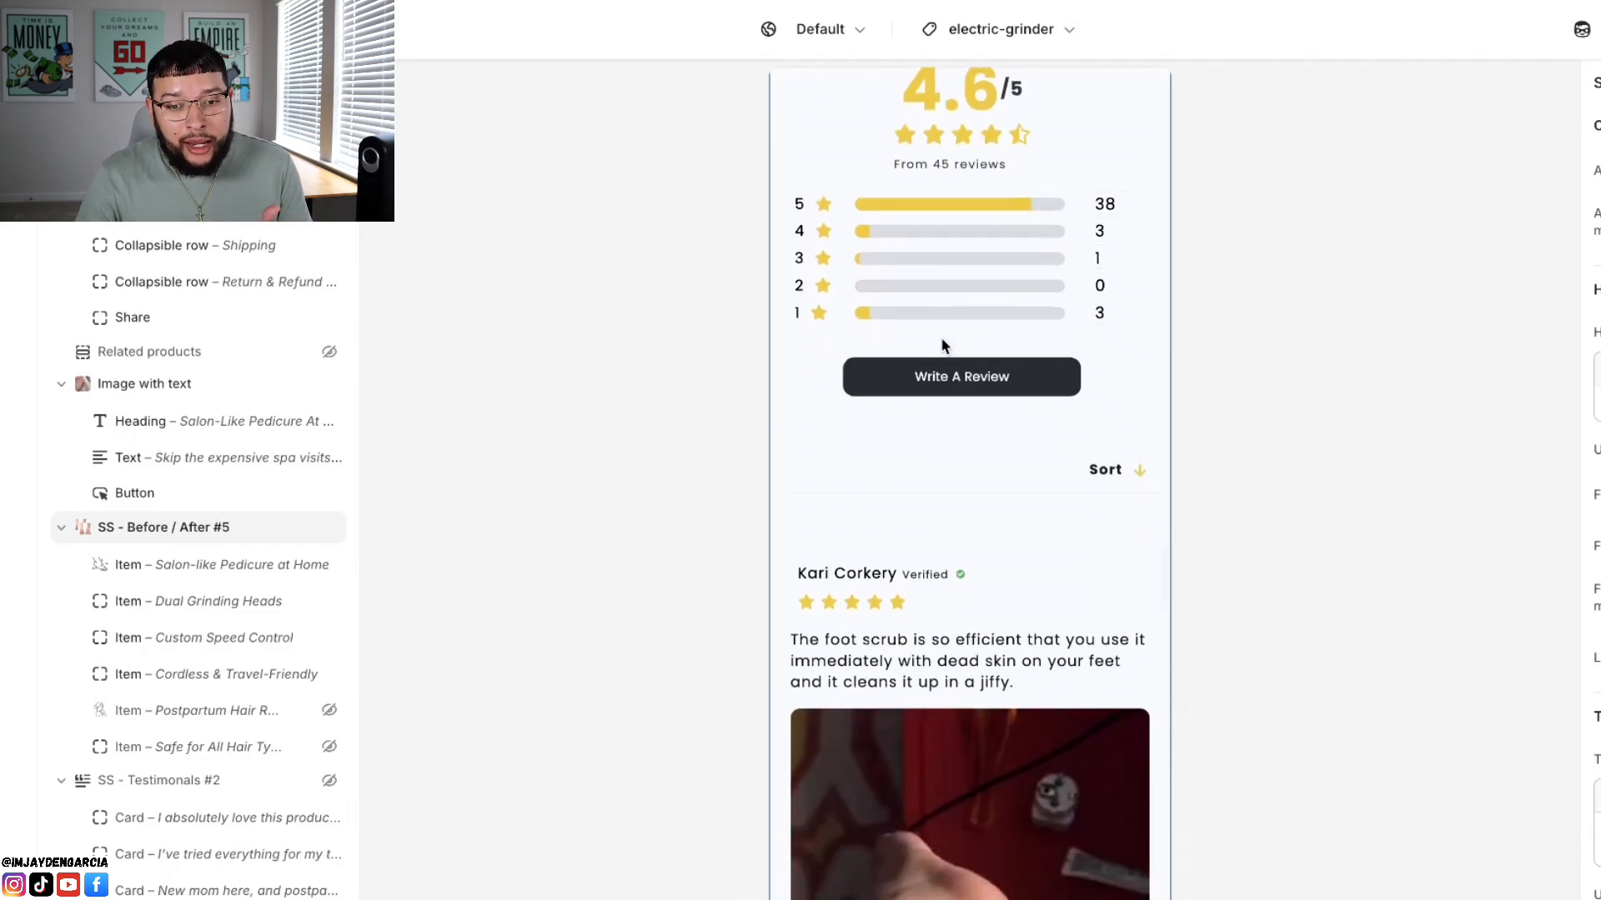
Step: Read through the individual customer reviews and examine the foot photos attached to them
scroll(942, 338, "down", 8)
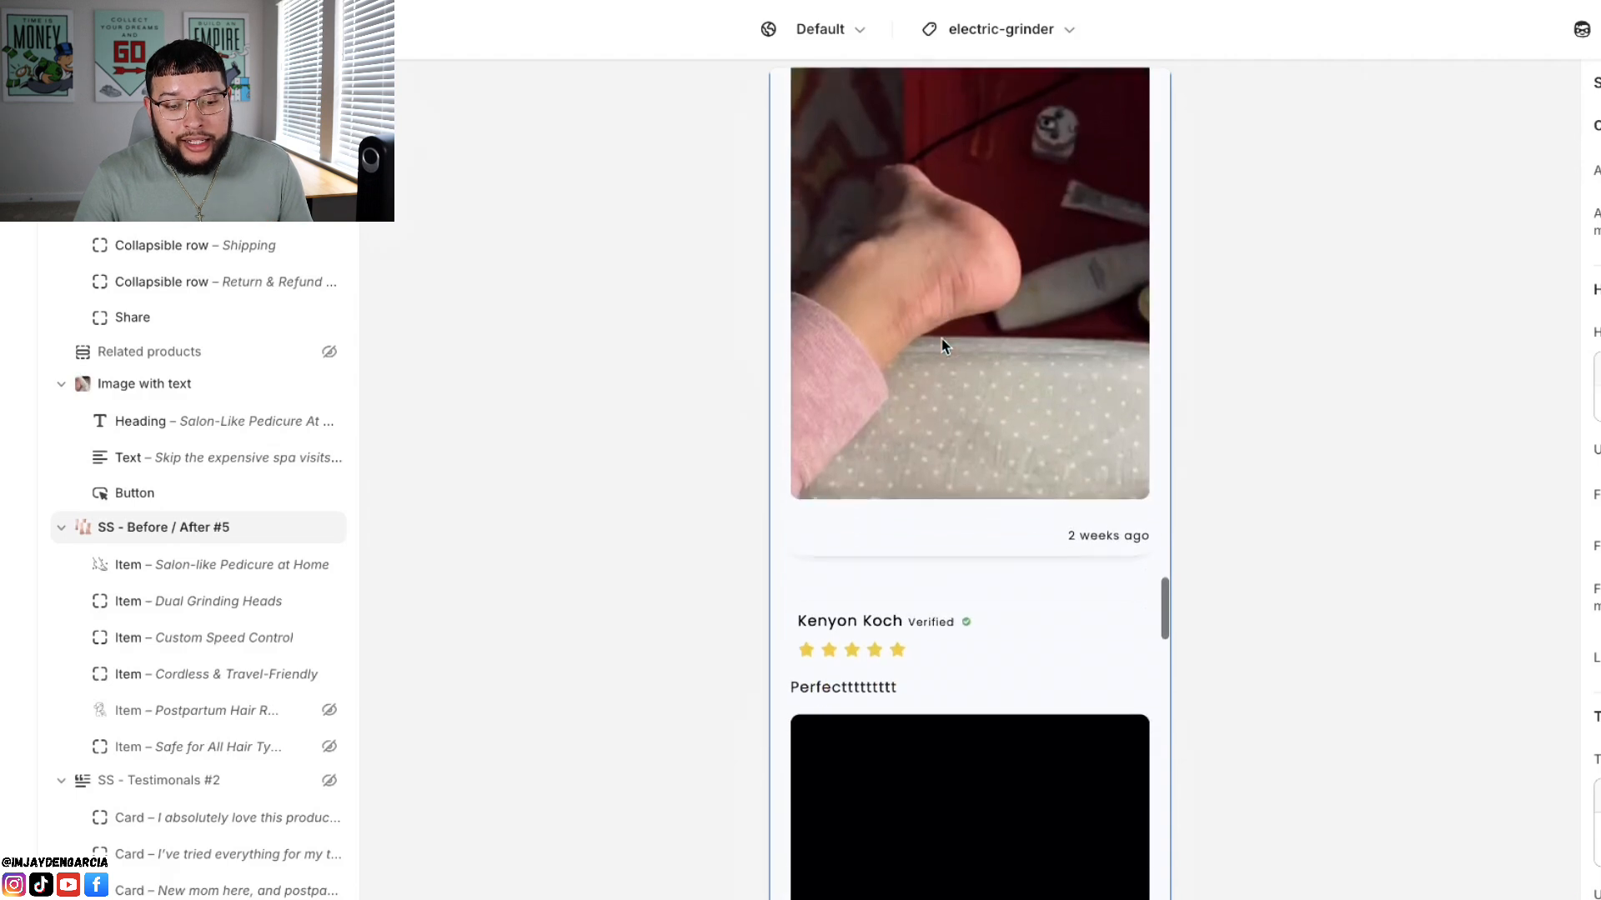
scroll(943, 340, "down", 2)
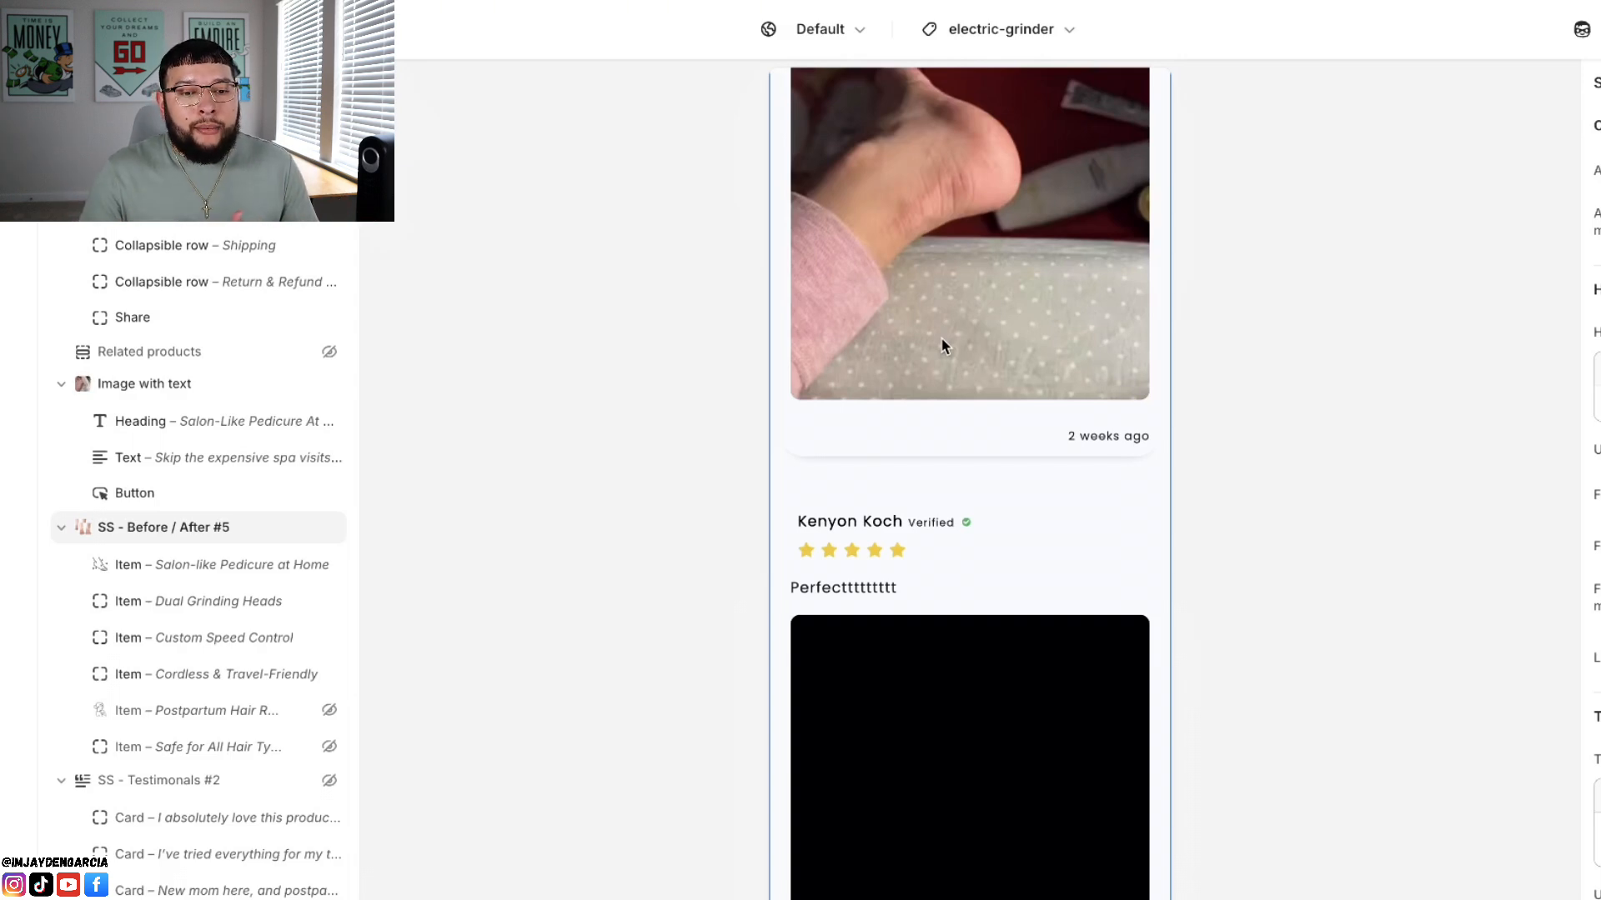
scroll(942, 338, "down", 10)
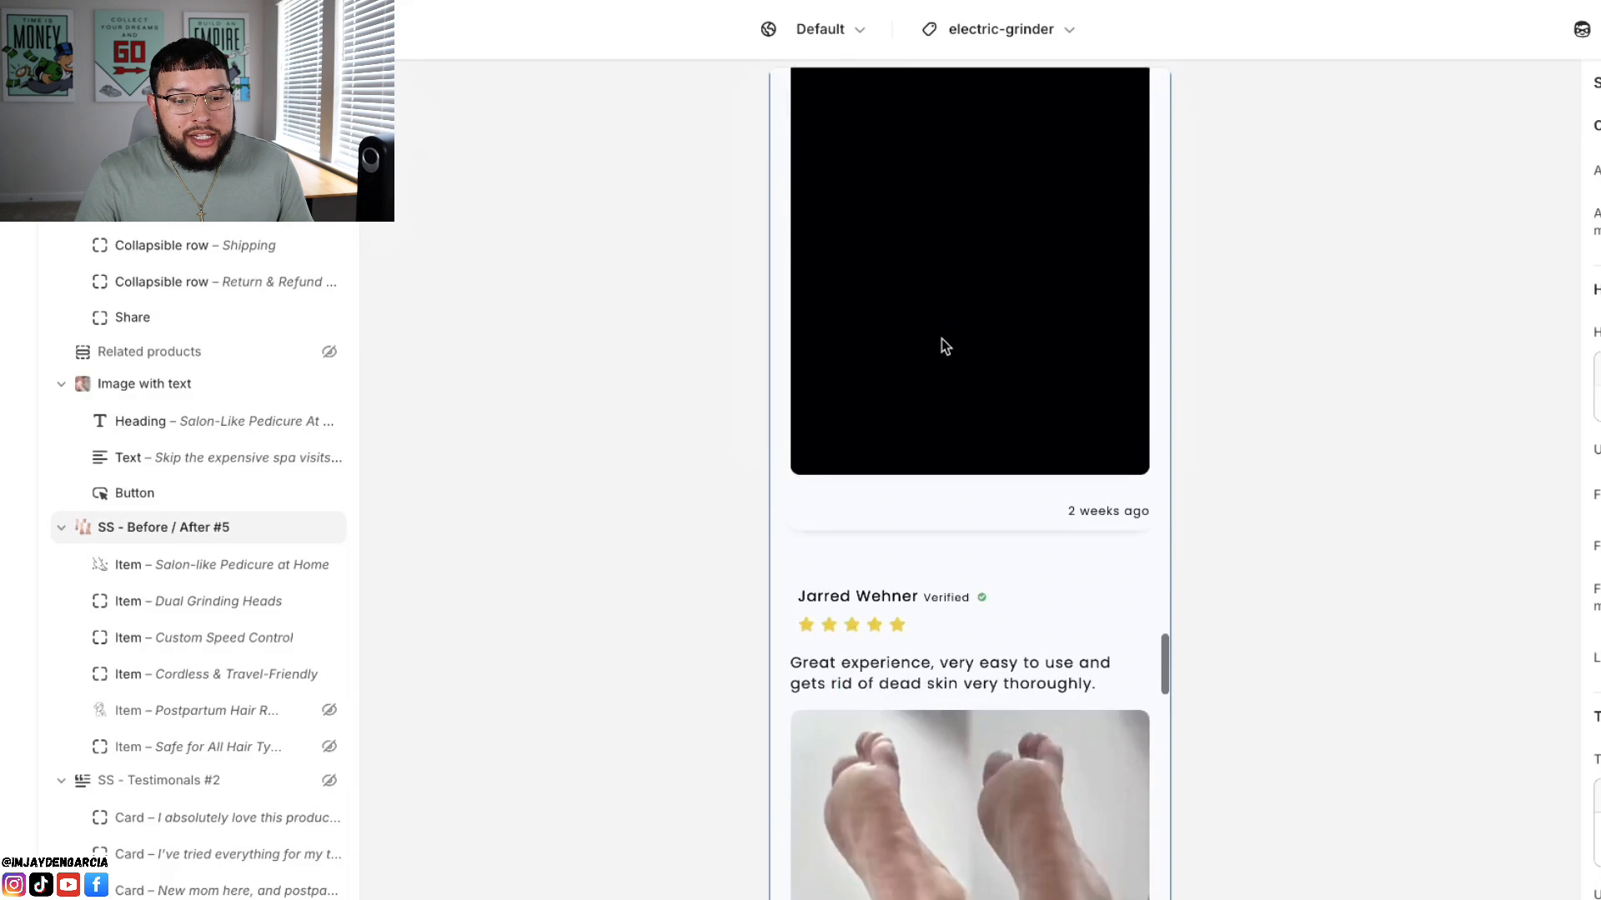
scroll(942, 338, "down", 2)
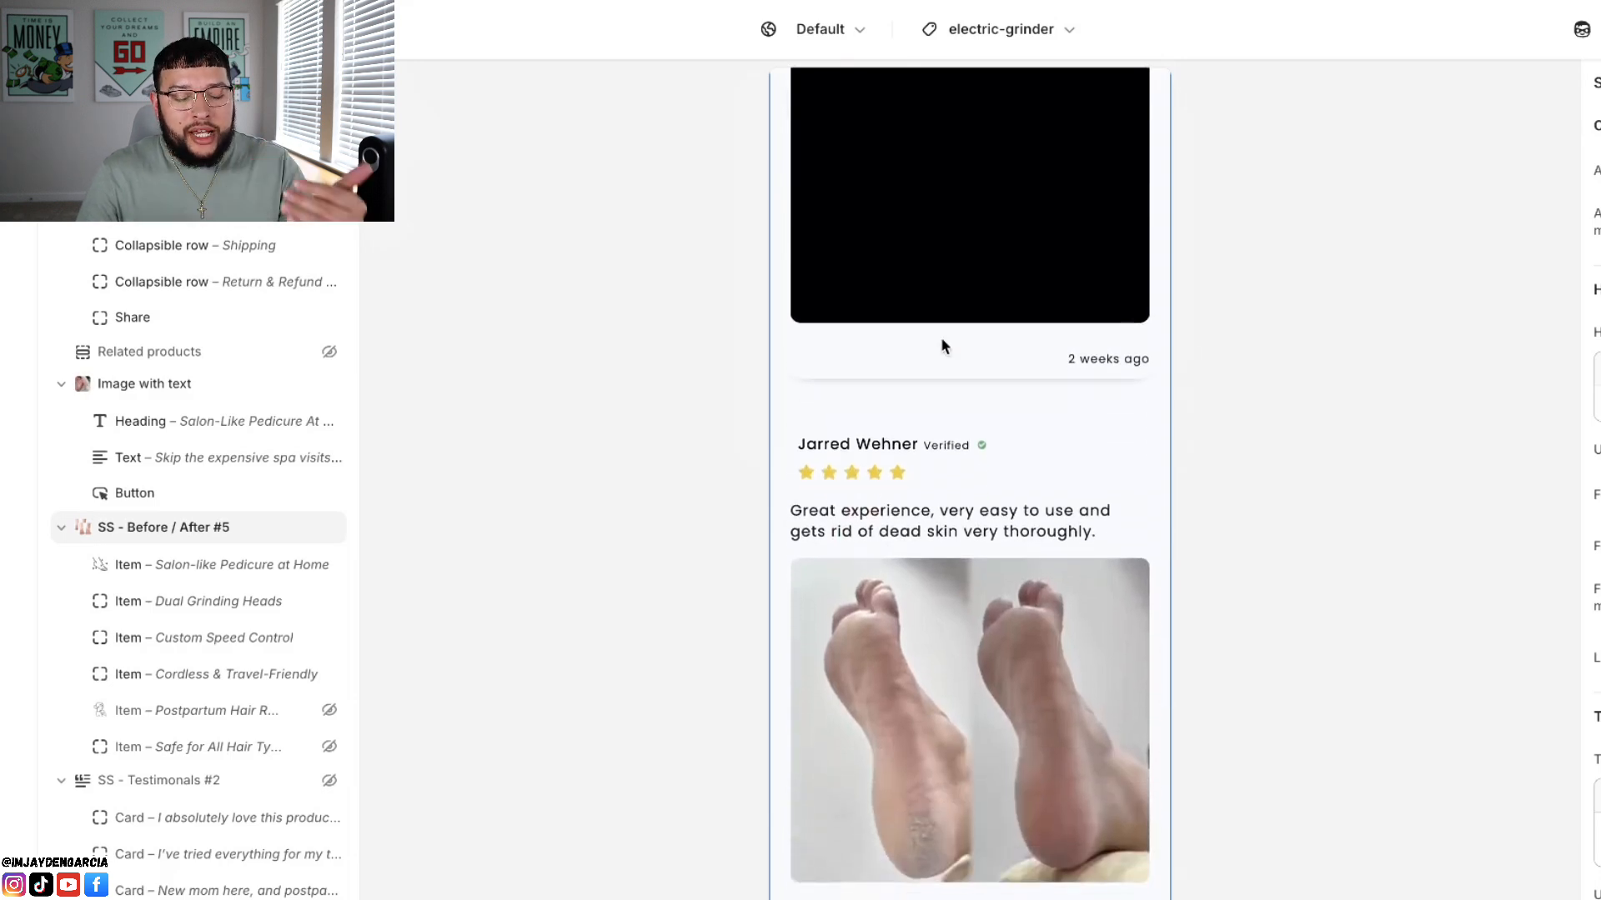
scroll(943, 342, "down", 6)
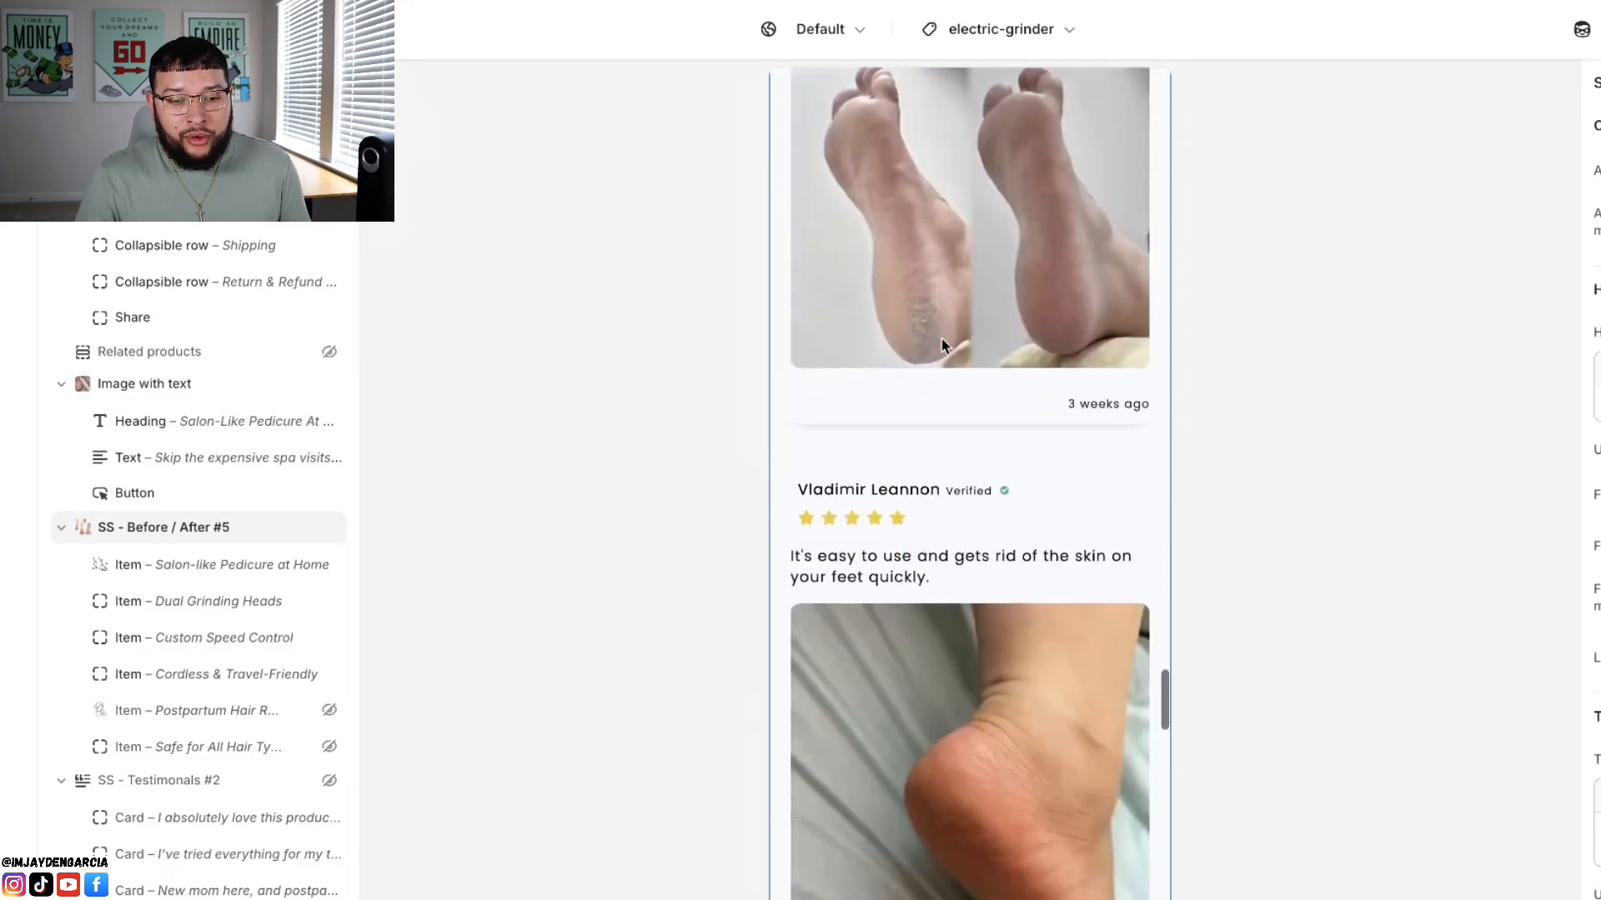
scroll(940, 342, "down", 3)
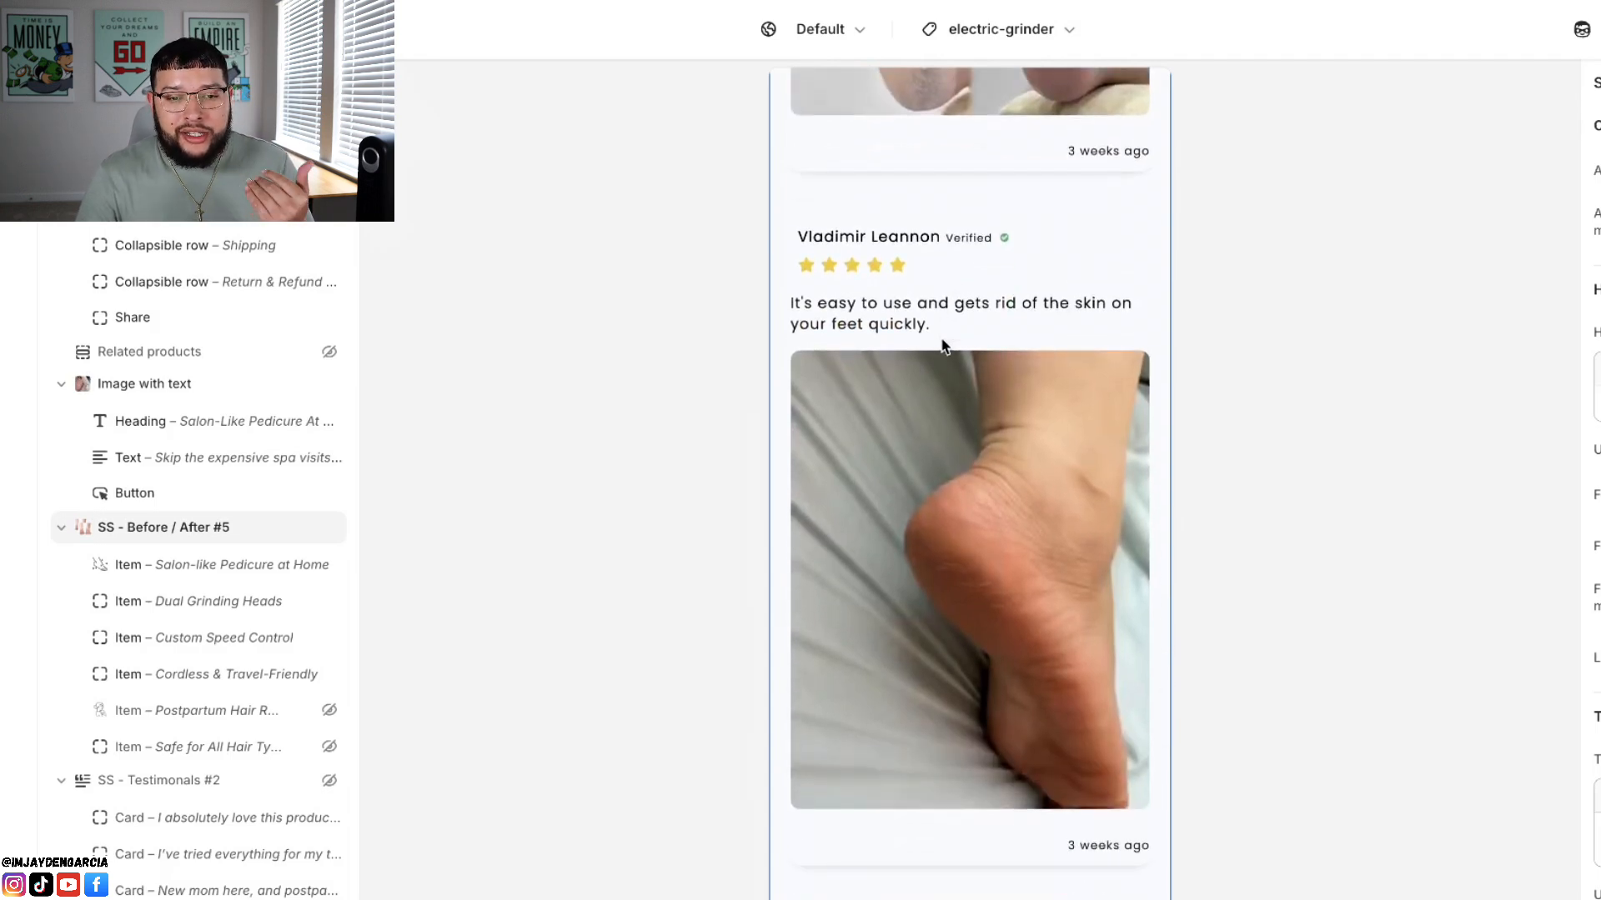
scroll(943, 346, "down", 1)
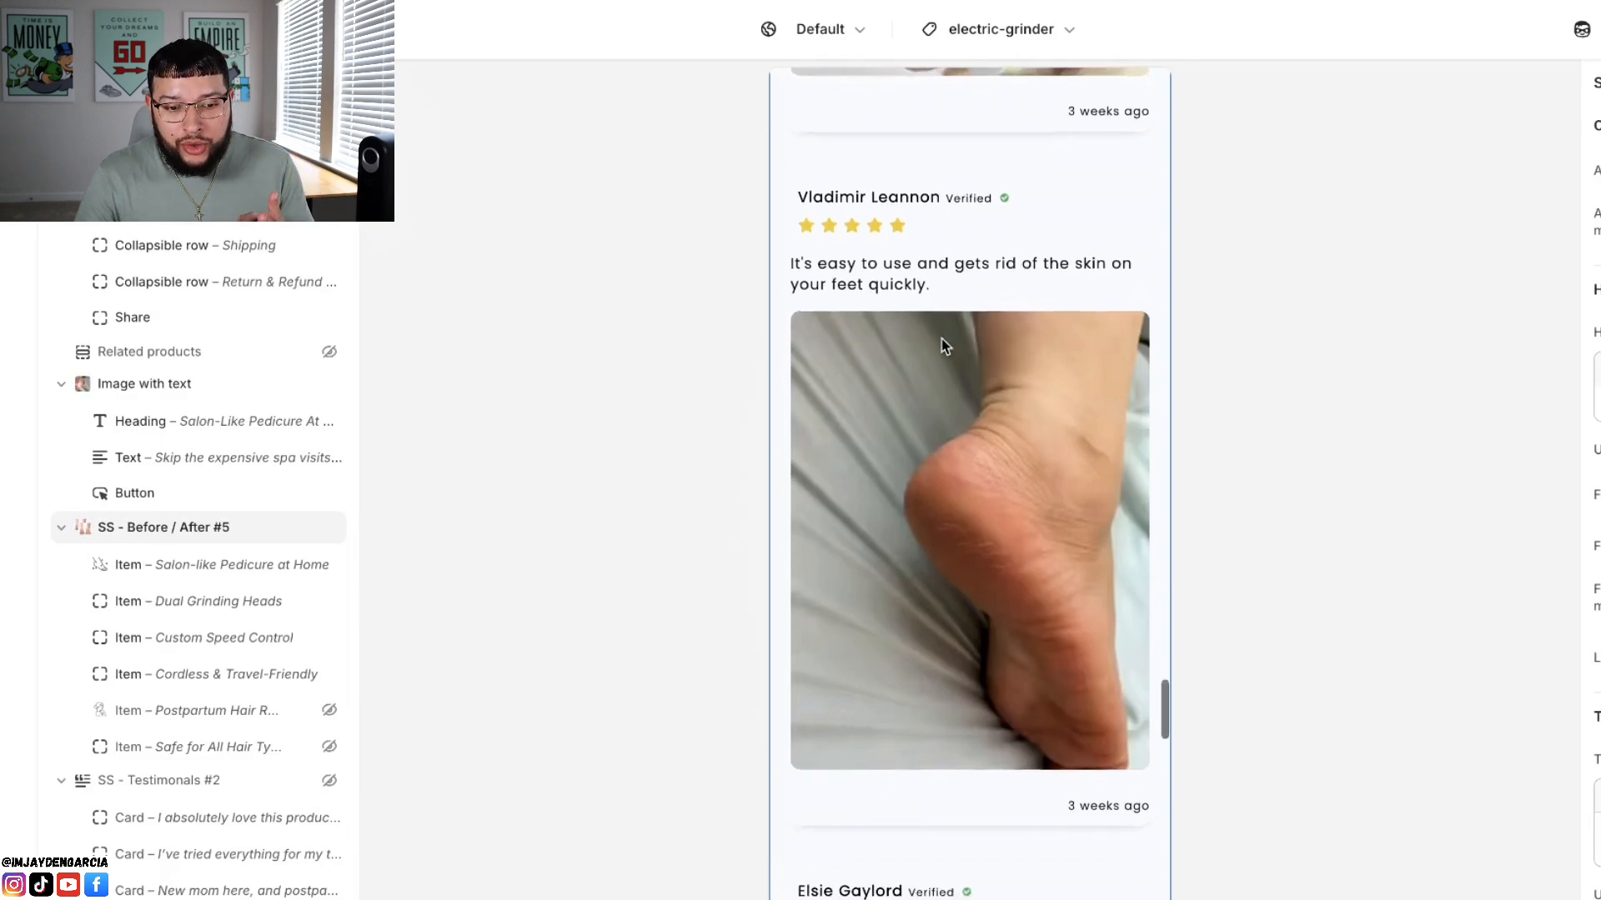
scroll(942, 345, "down", 4)
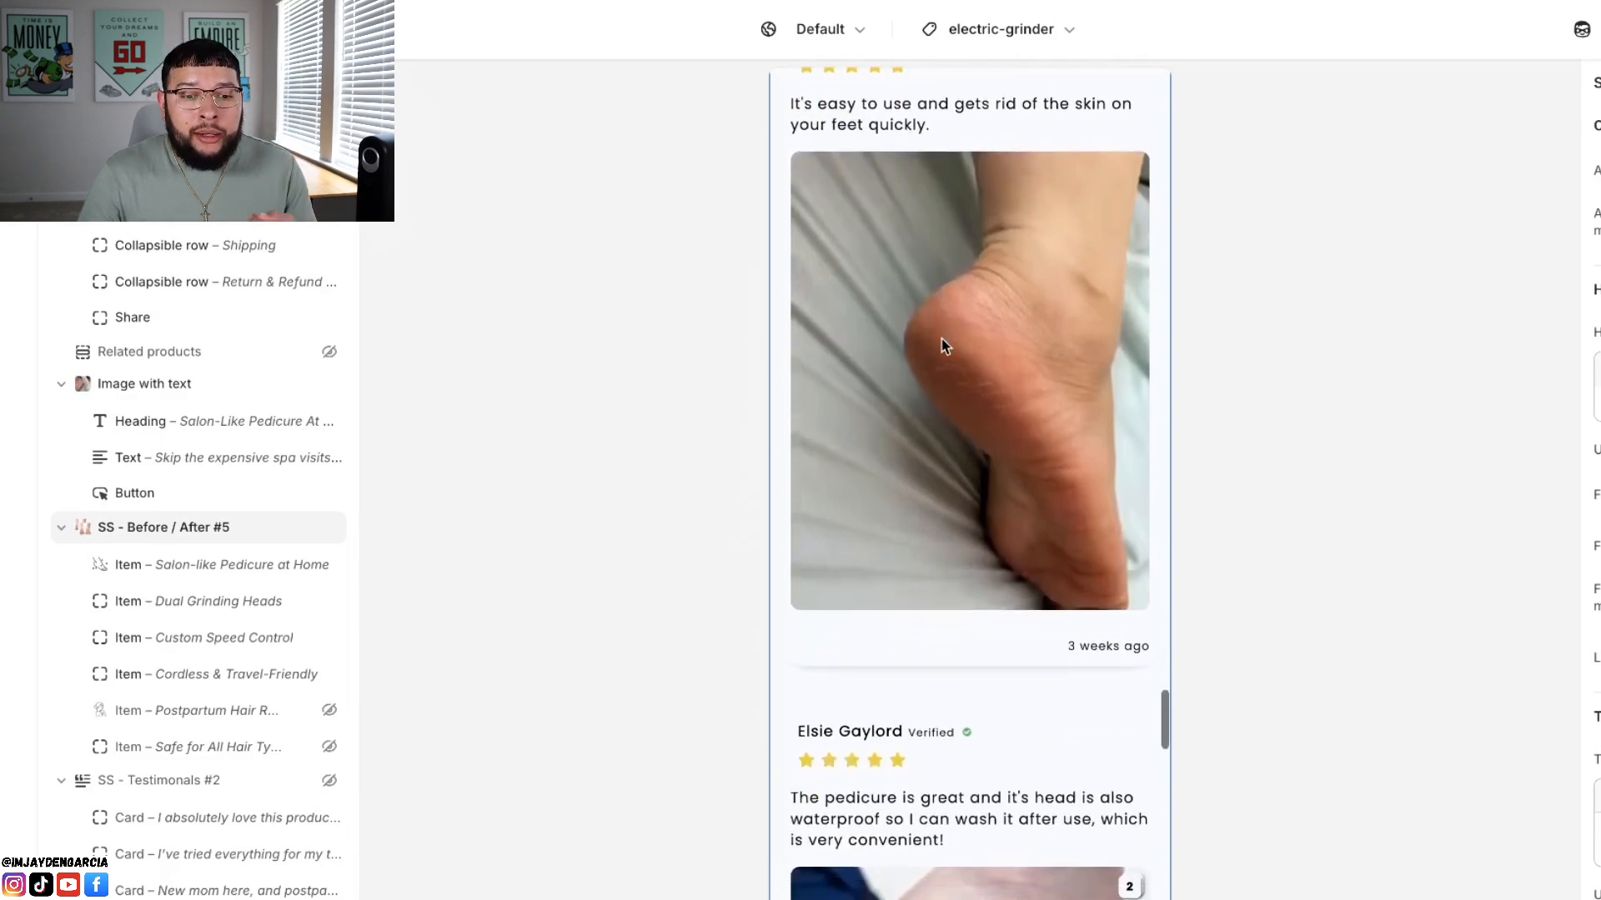
scroll(942, 345, "down", 1)
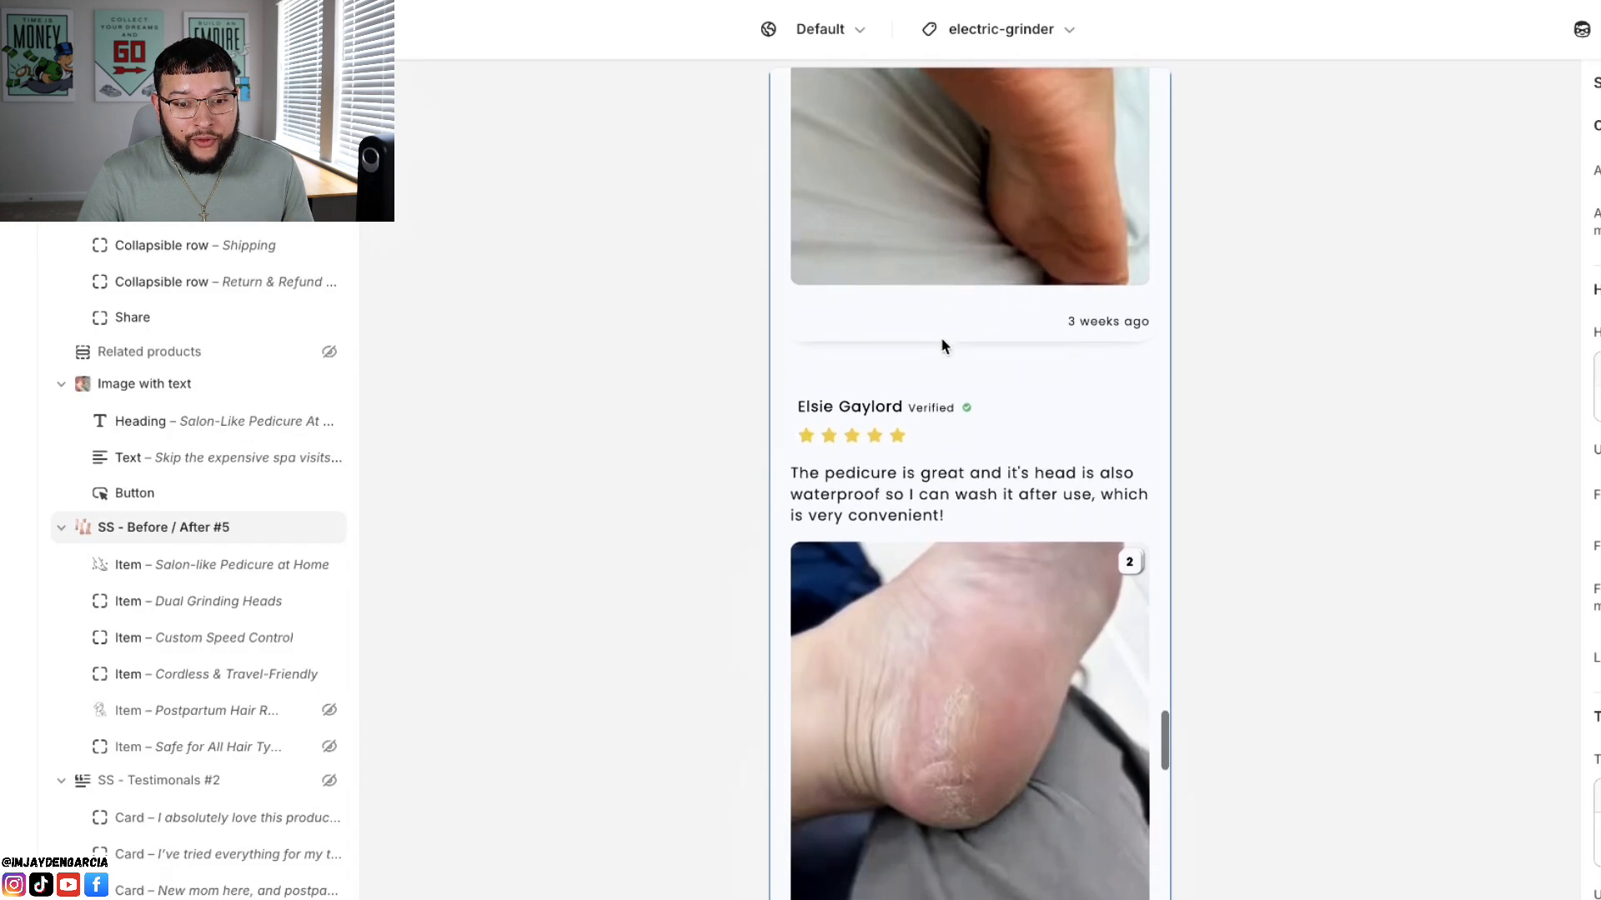
Step: Go back over the first few customer reviews, including the one with the video attachment
scroll(942, 345, "up", 10)
scroll(943, 345, "up", 15)
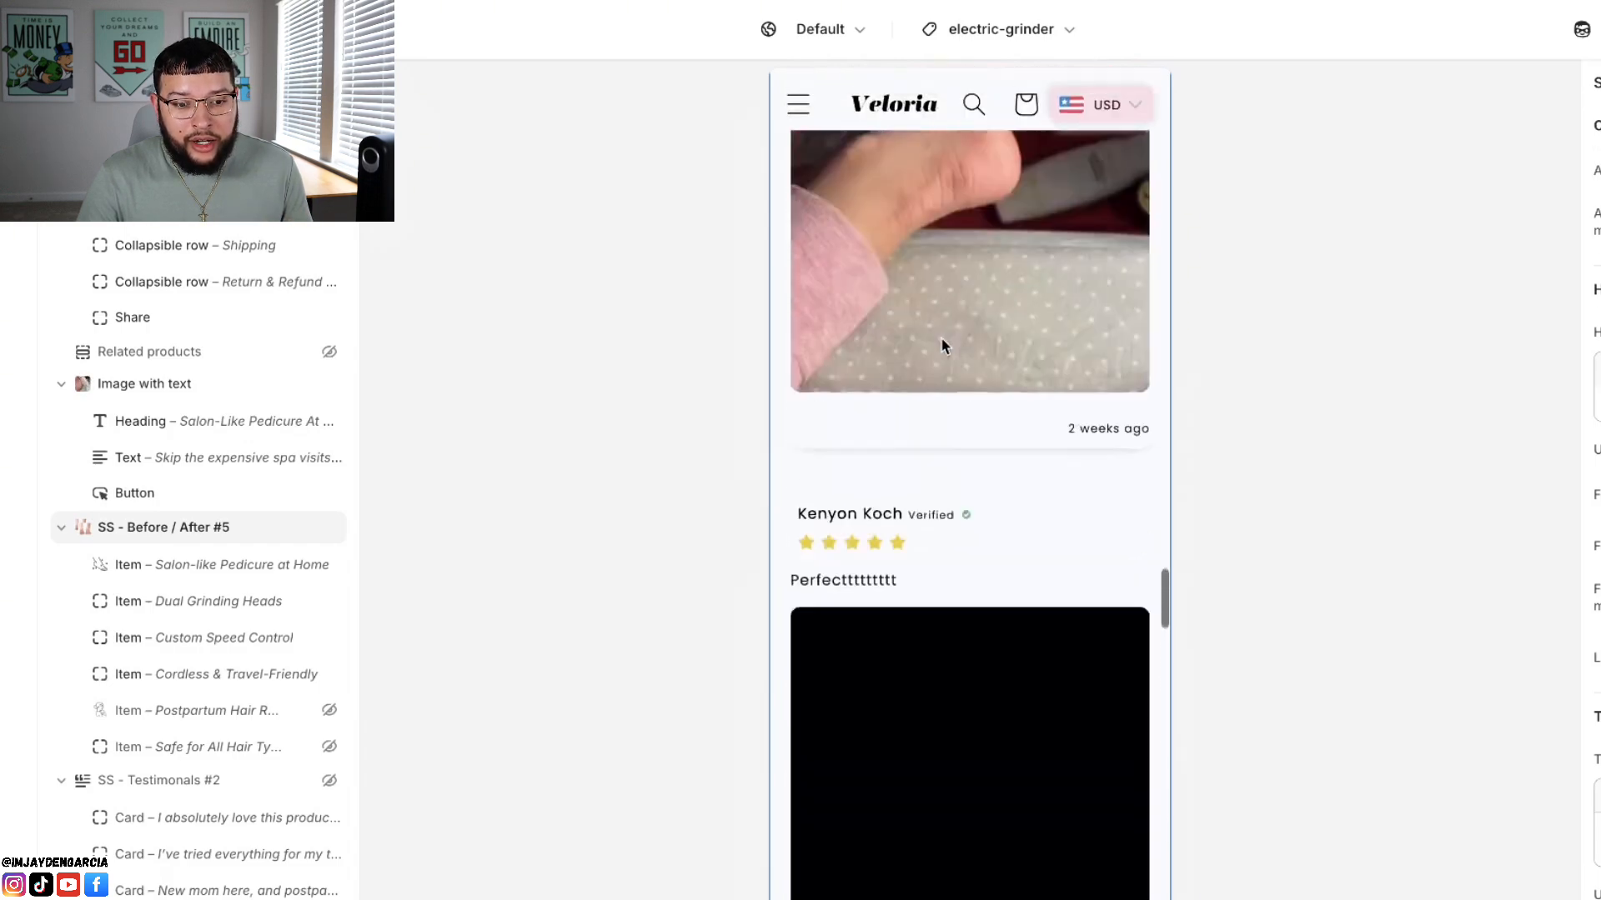
scroll(941, 337, "down", 7)
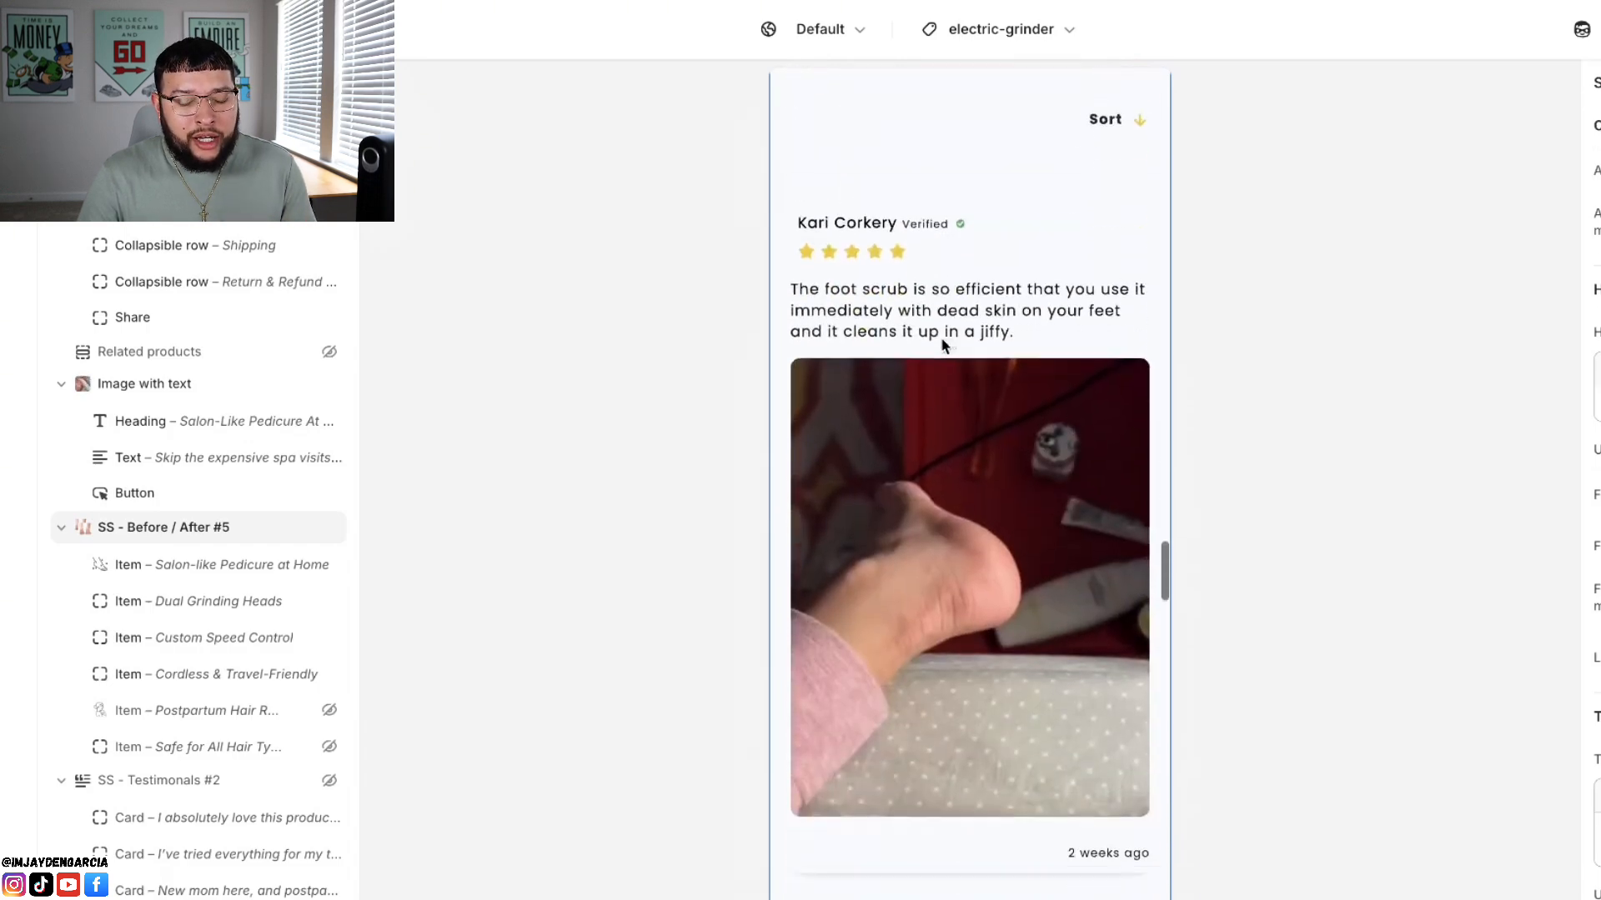
scroll(942, 338, "down", 17)
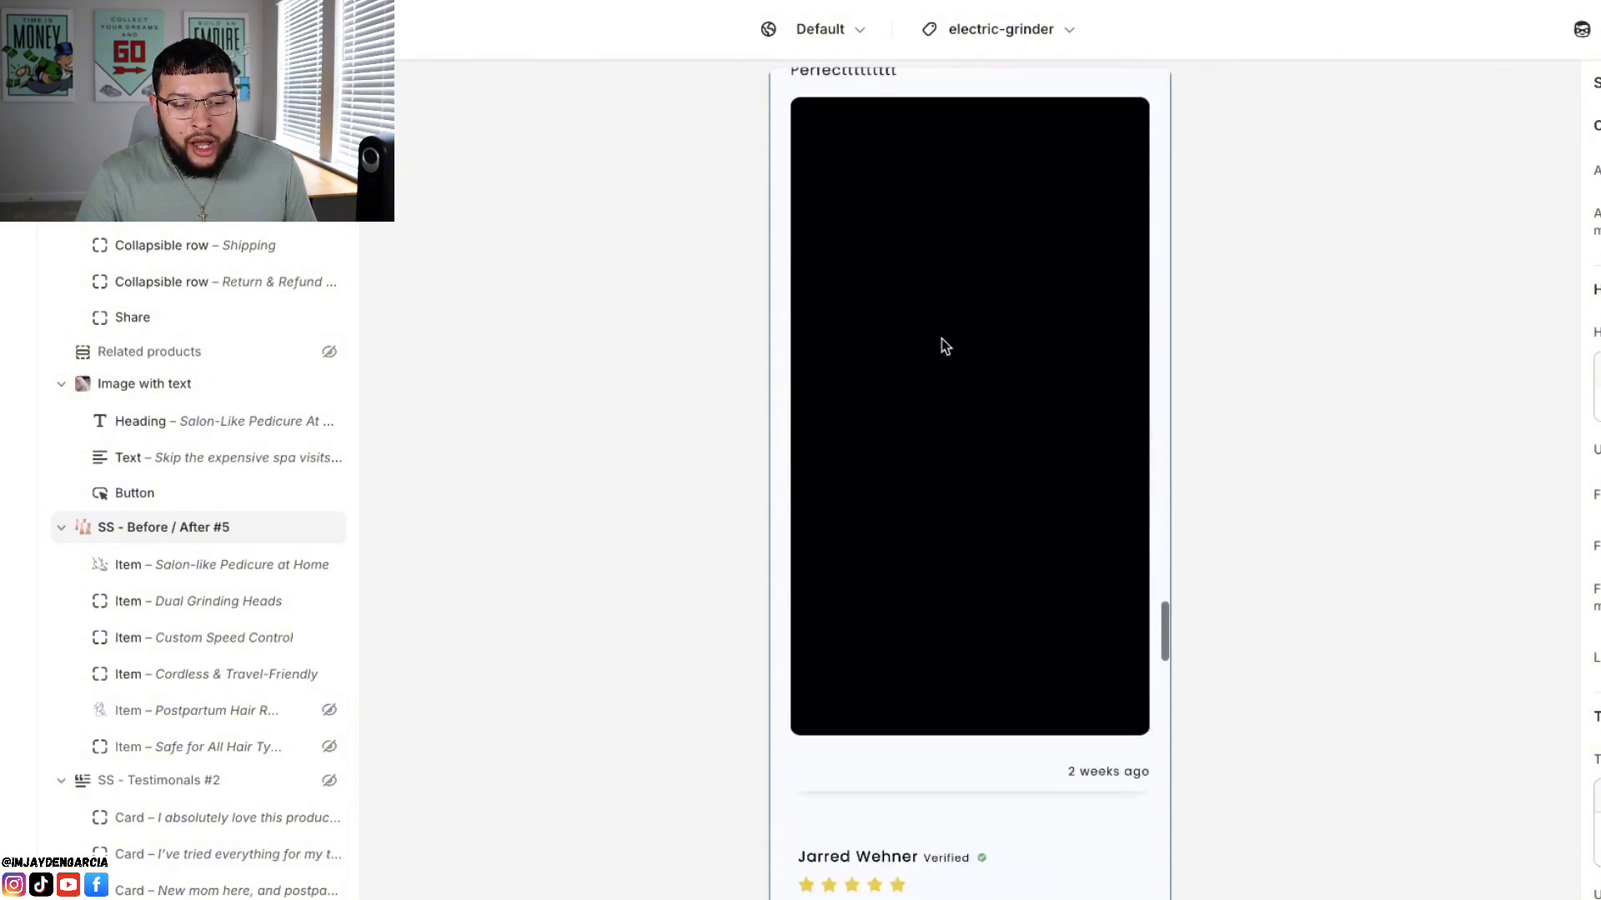
scroll(942, 339, "up", 8)
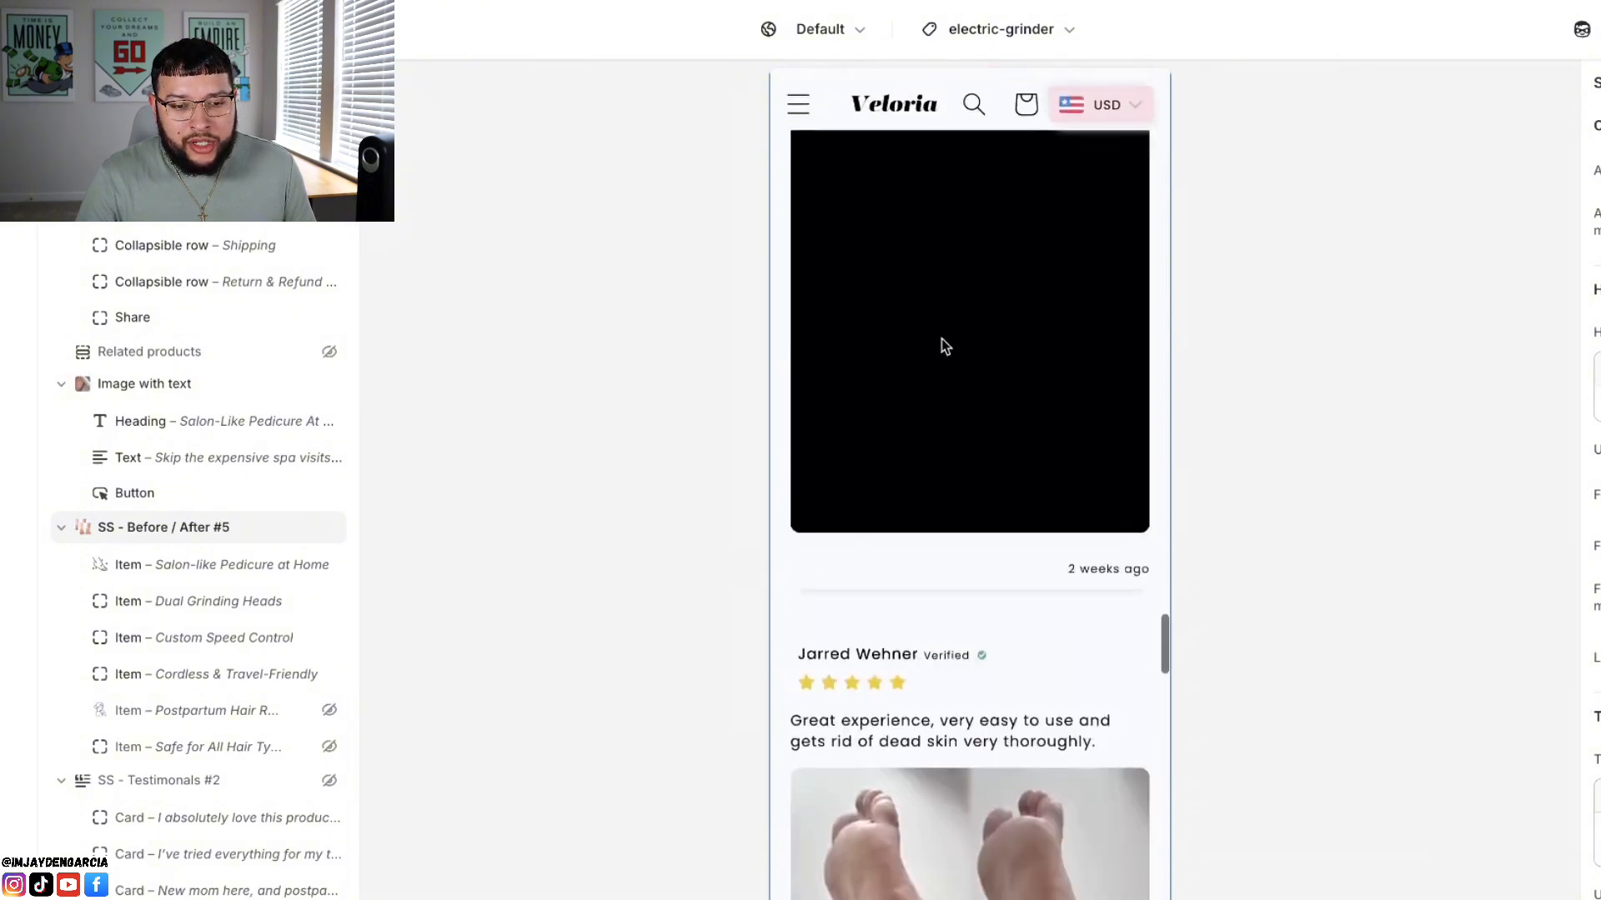
scroll(881, 367, "up", 2)
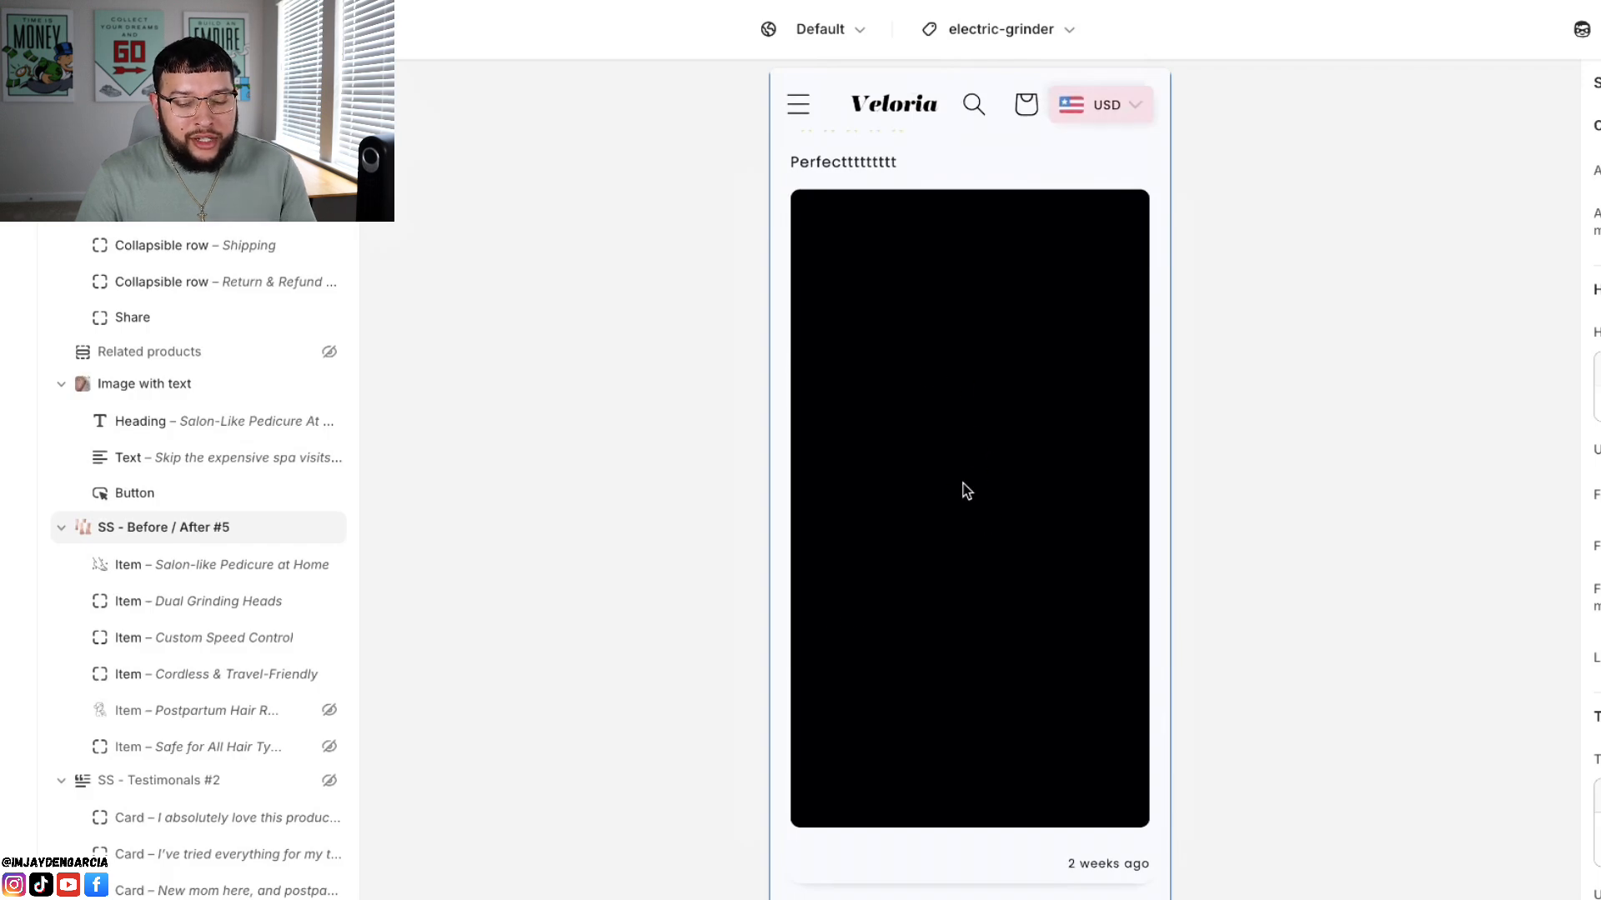
Step: Examine the older customer reviews further down the list, including their product photos and the Russian-language comment
scroll(962, 482, "down", 17)
scroll(962, 482, "down", 5)
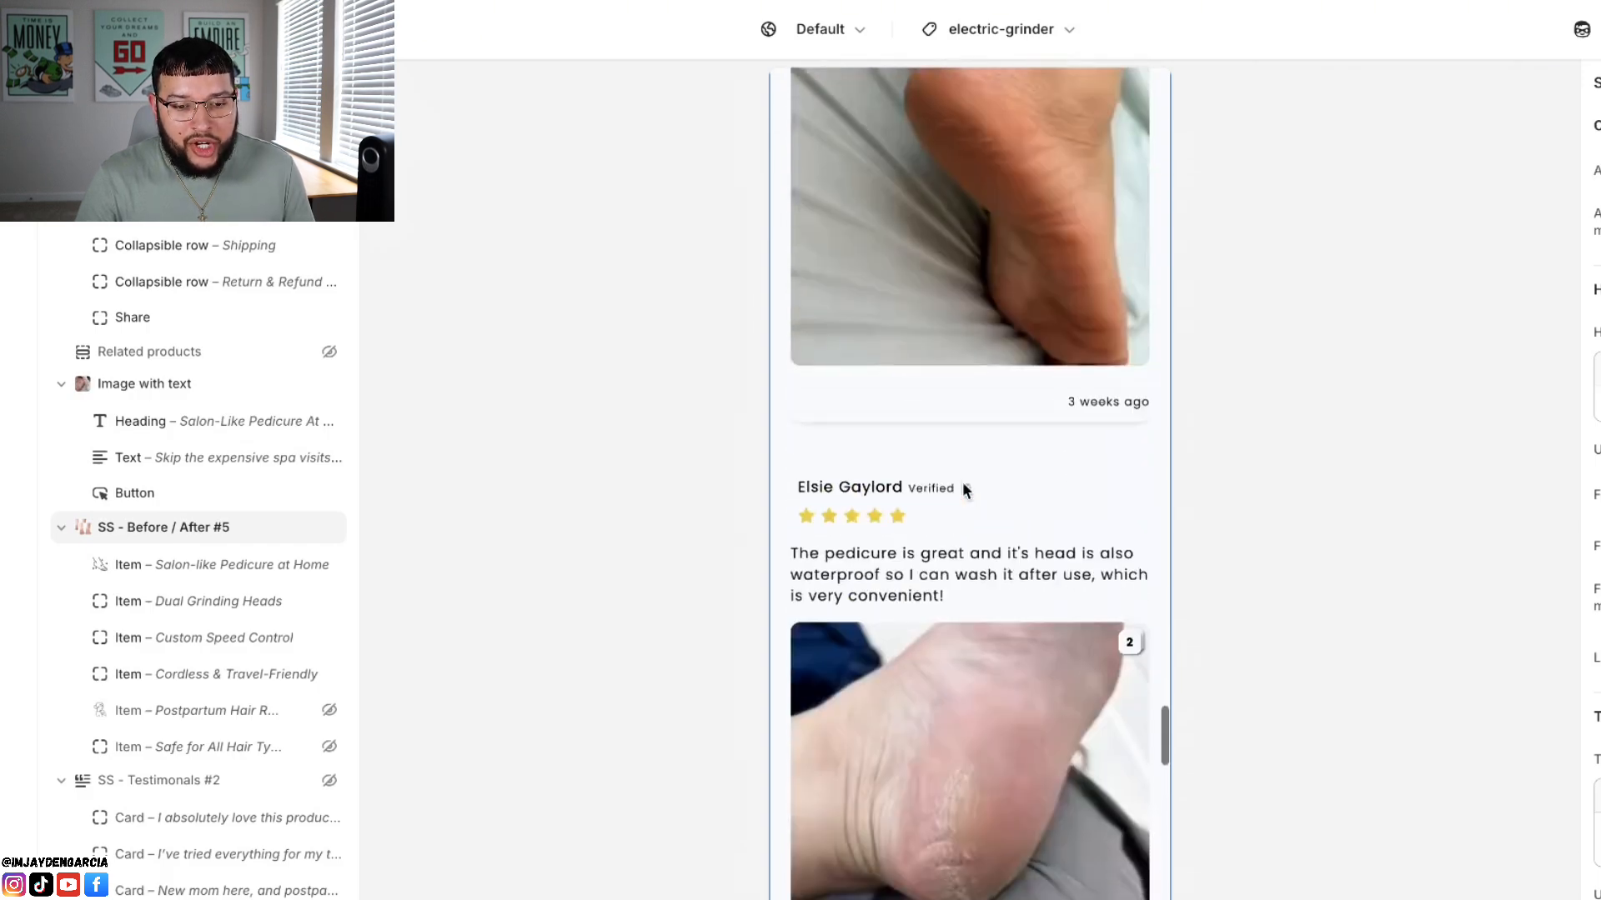
scroll(962, 482, "down", 7)
scroll(963, 490, "down", 8)
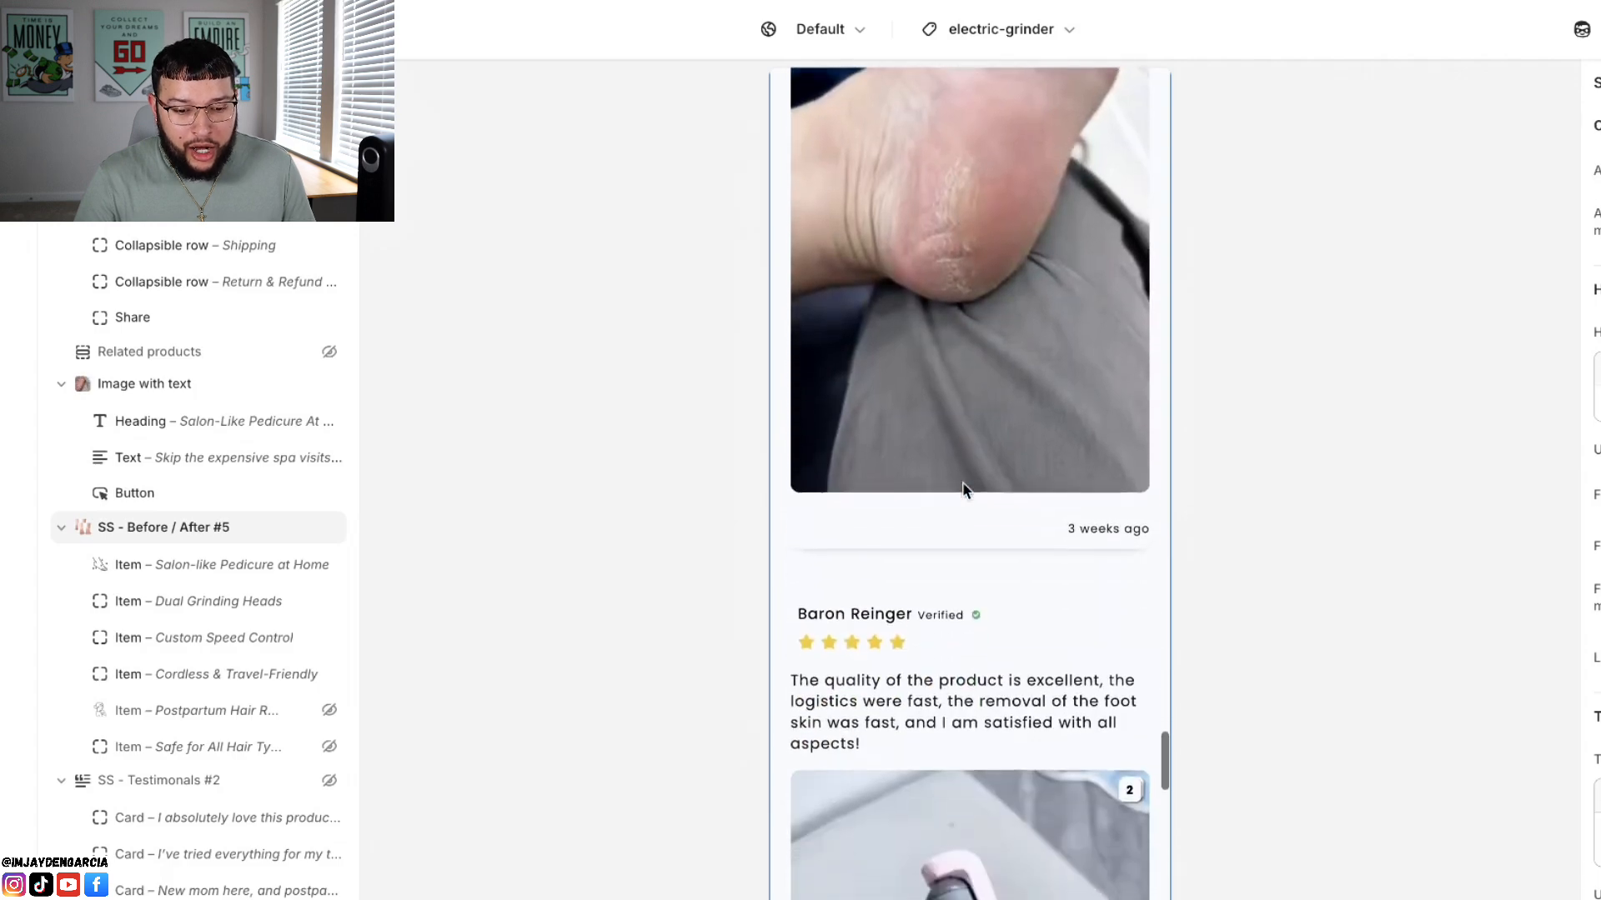
scroll(963, 490, "down", 8)
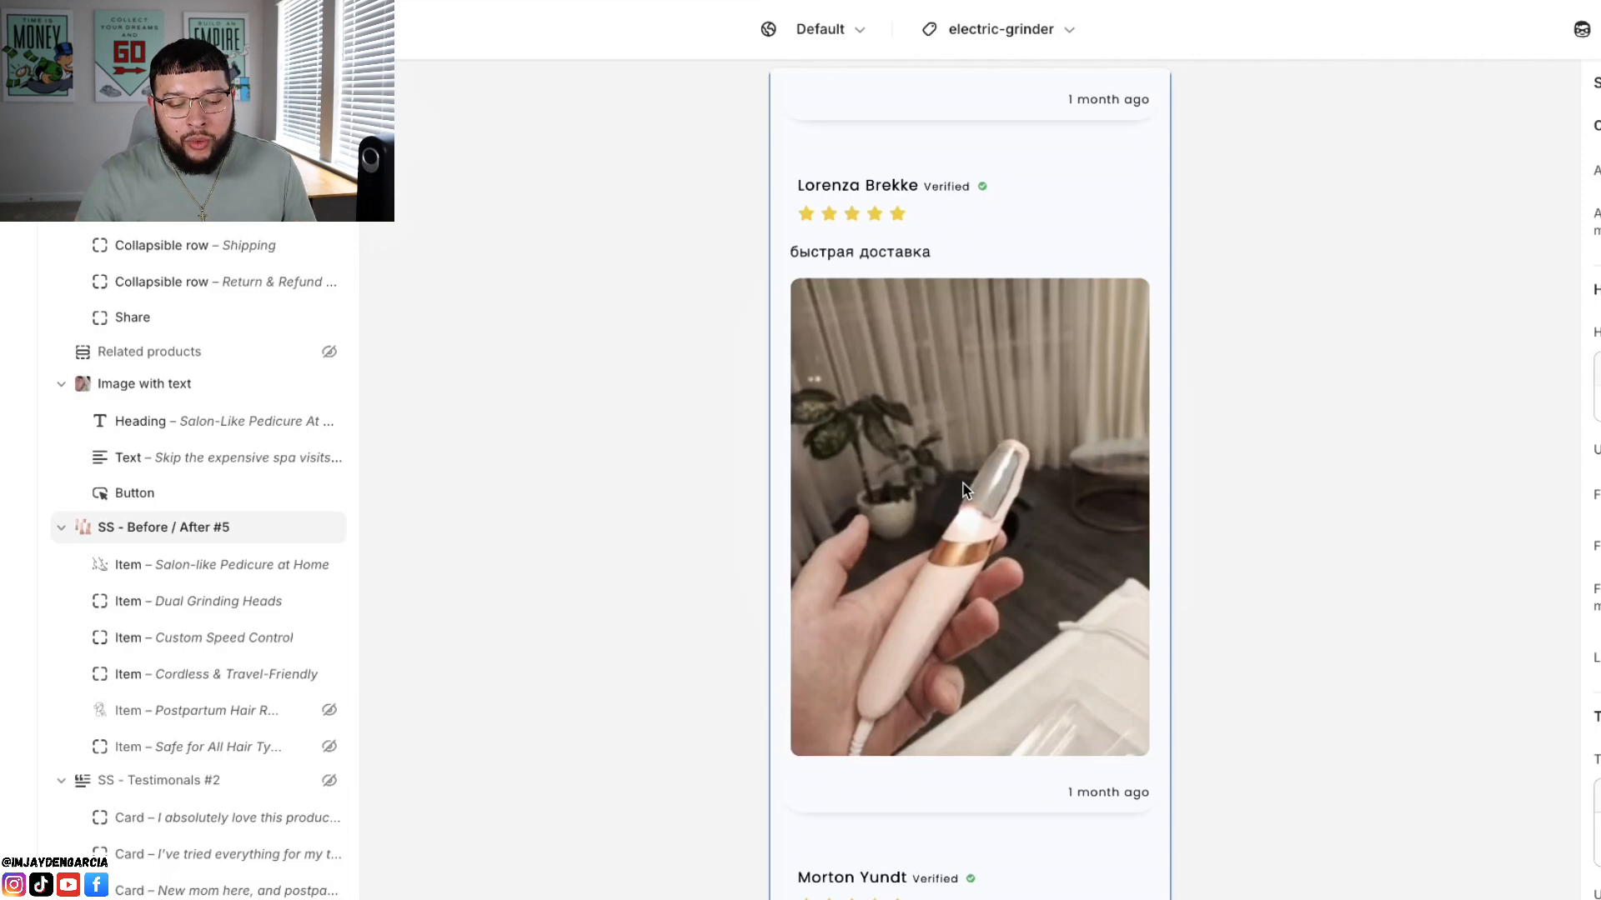
scroll(962, 490, "down", 1)
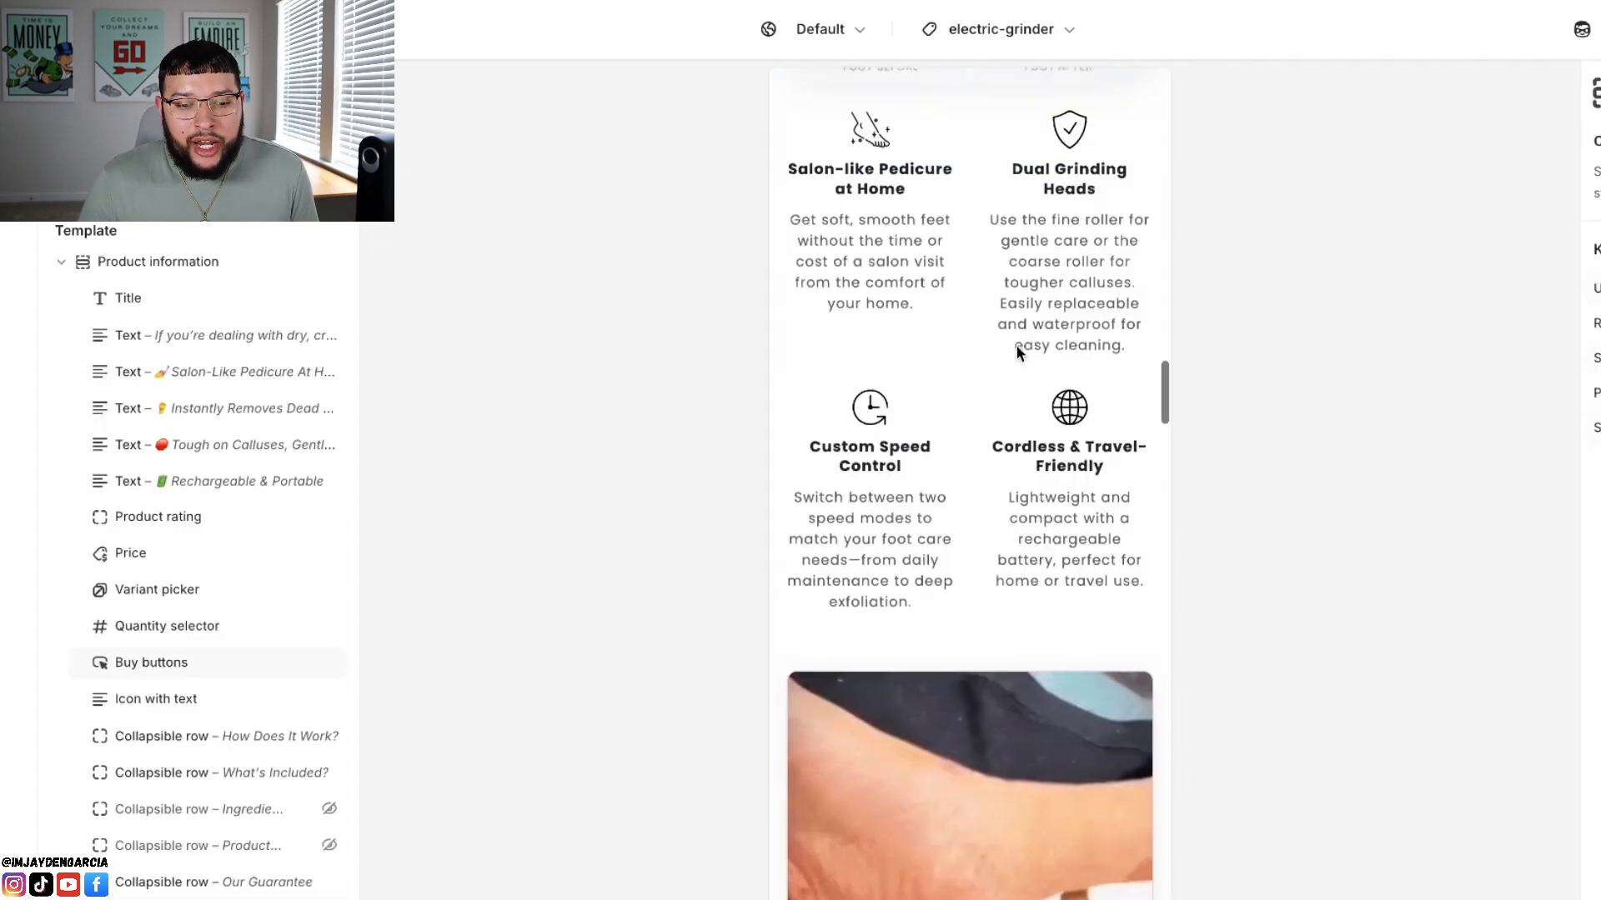
Step: Return to the product information section and review its benefit lines, price and Buy 1, Buy 2 and Buy 3 bundle offers
scroll(1017, 345, "up", 15)
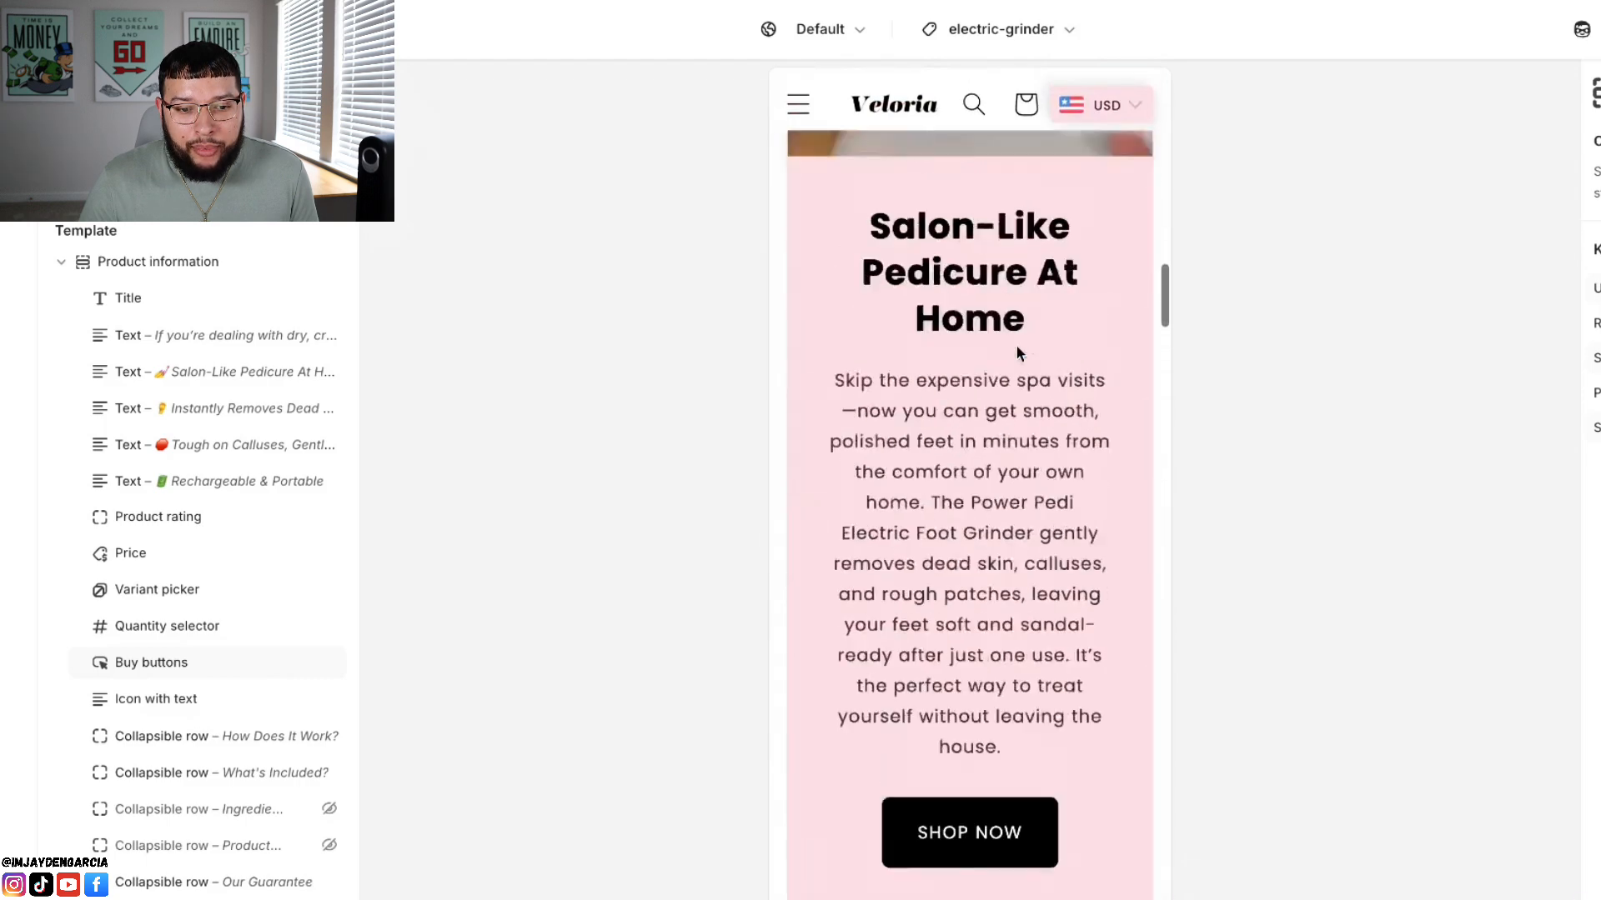
scroll(1018, 347, "up", 12)
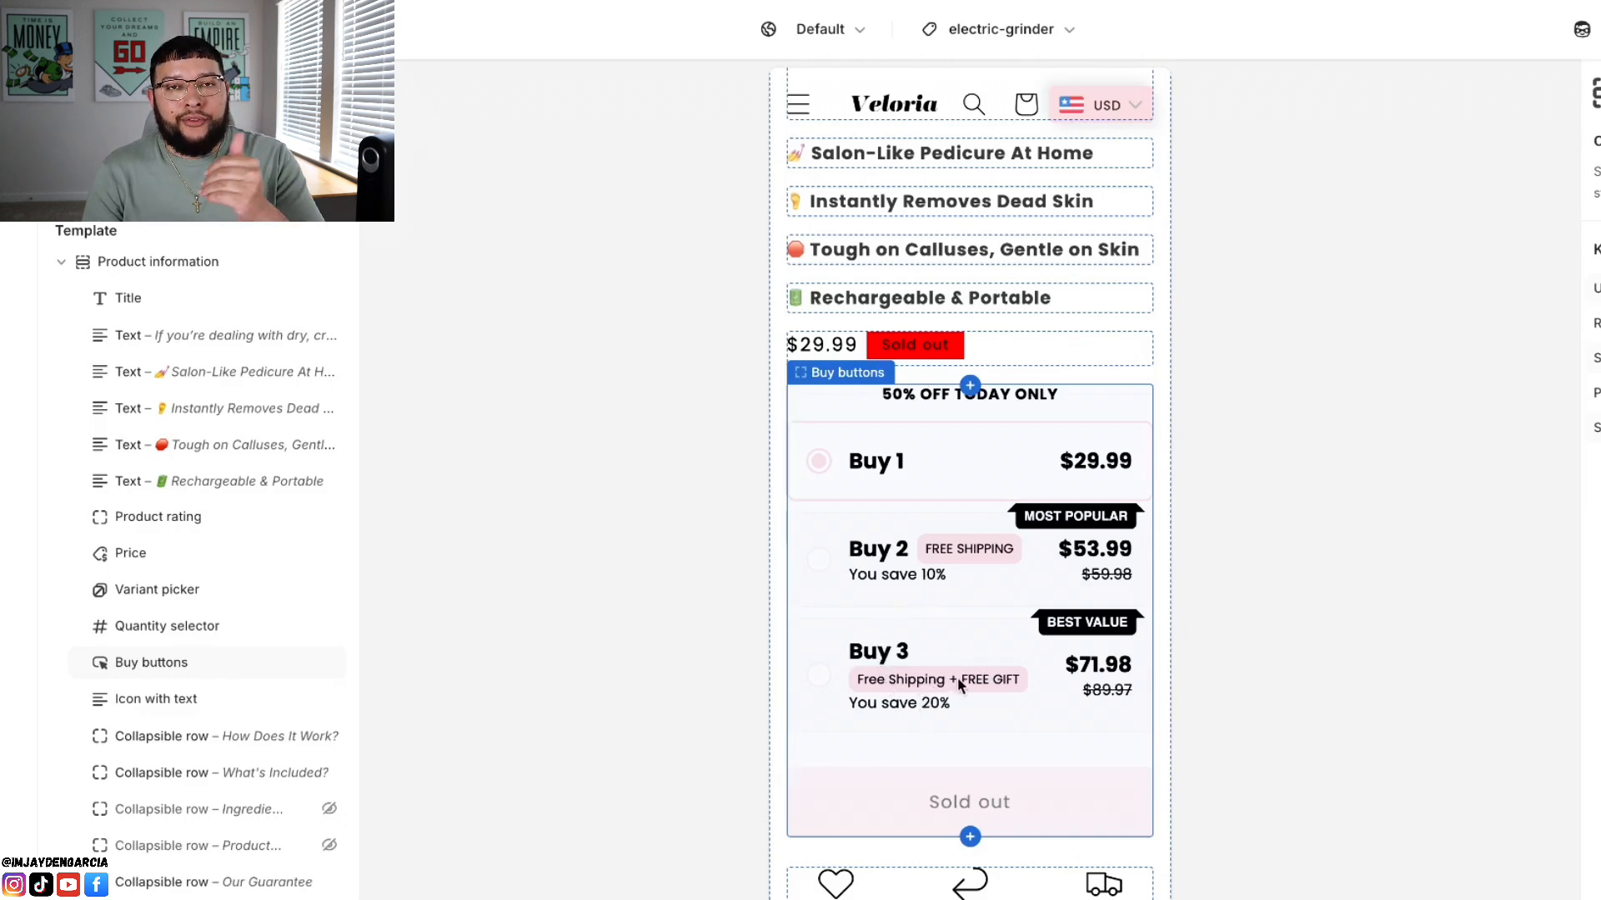
scroll(1003, 642, "up", 1)
scroll(1004, 642, "up", 4)
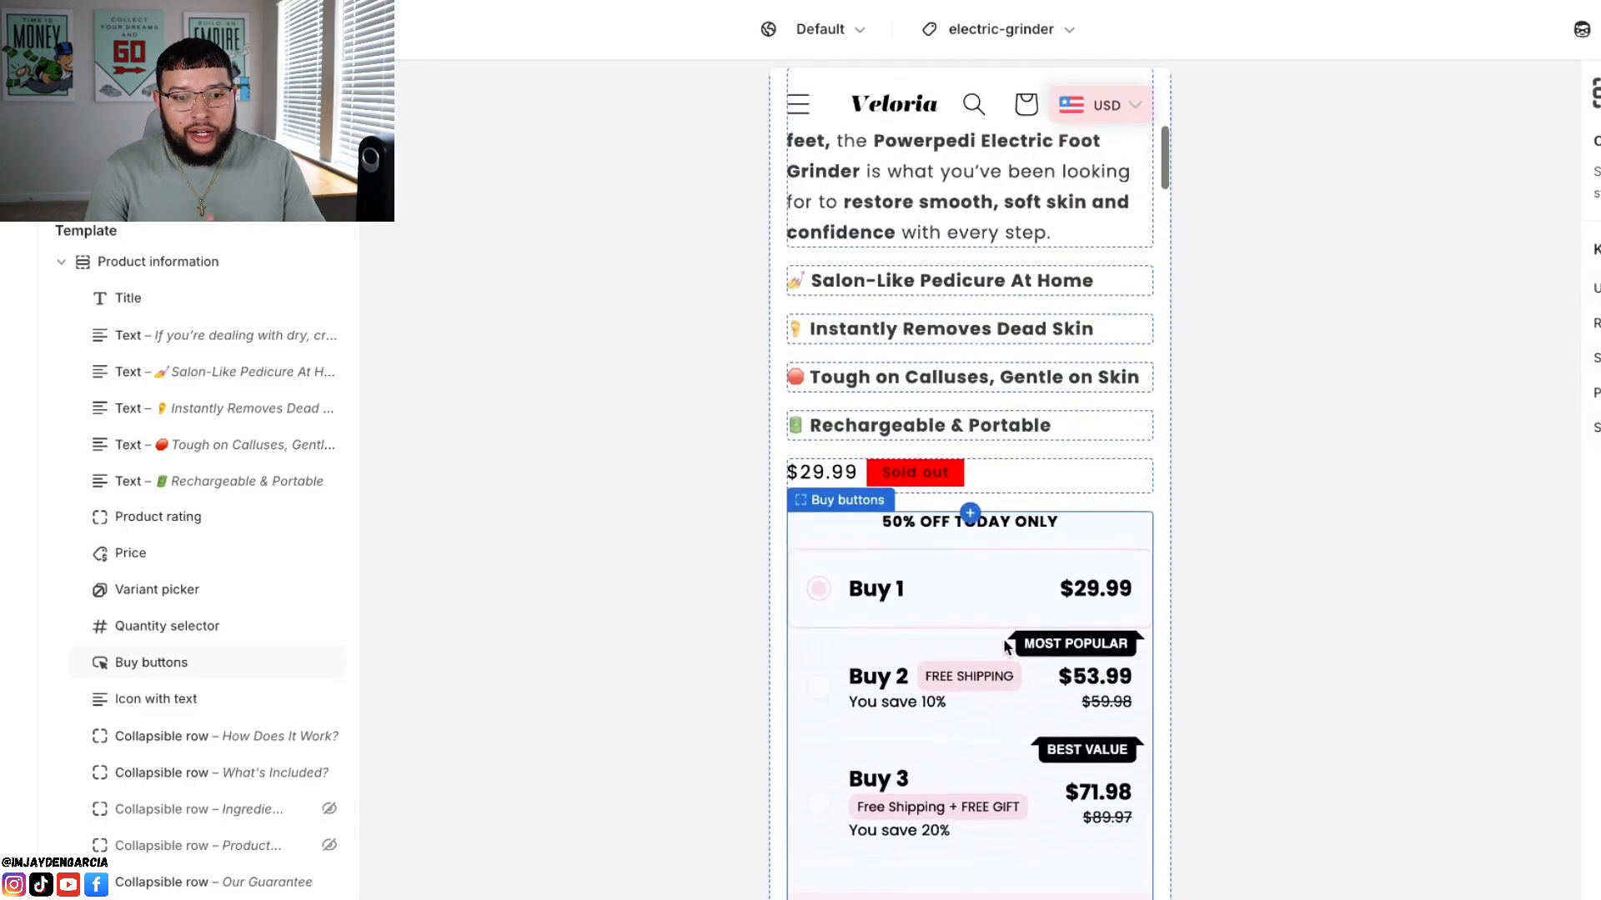
scroll(1005, 643, "down", 1)
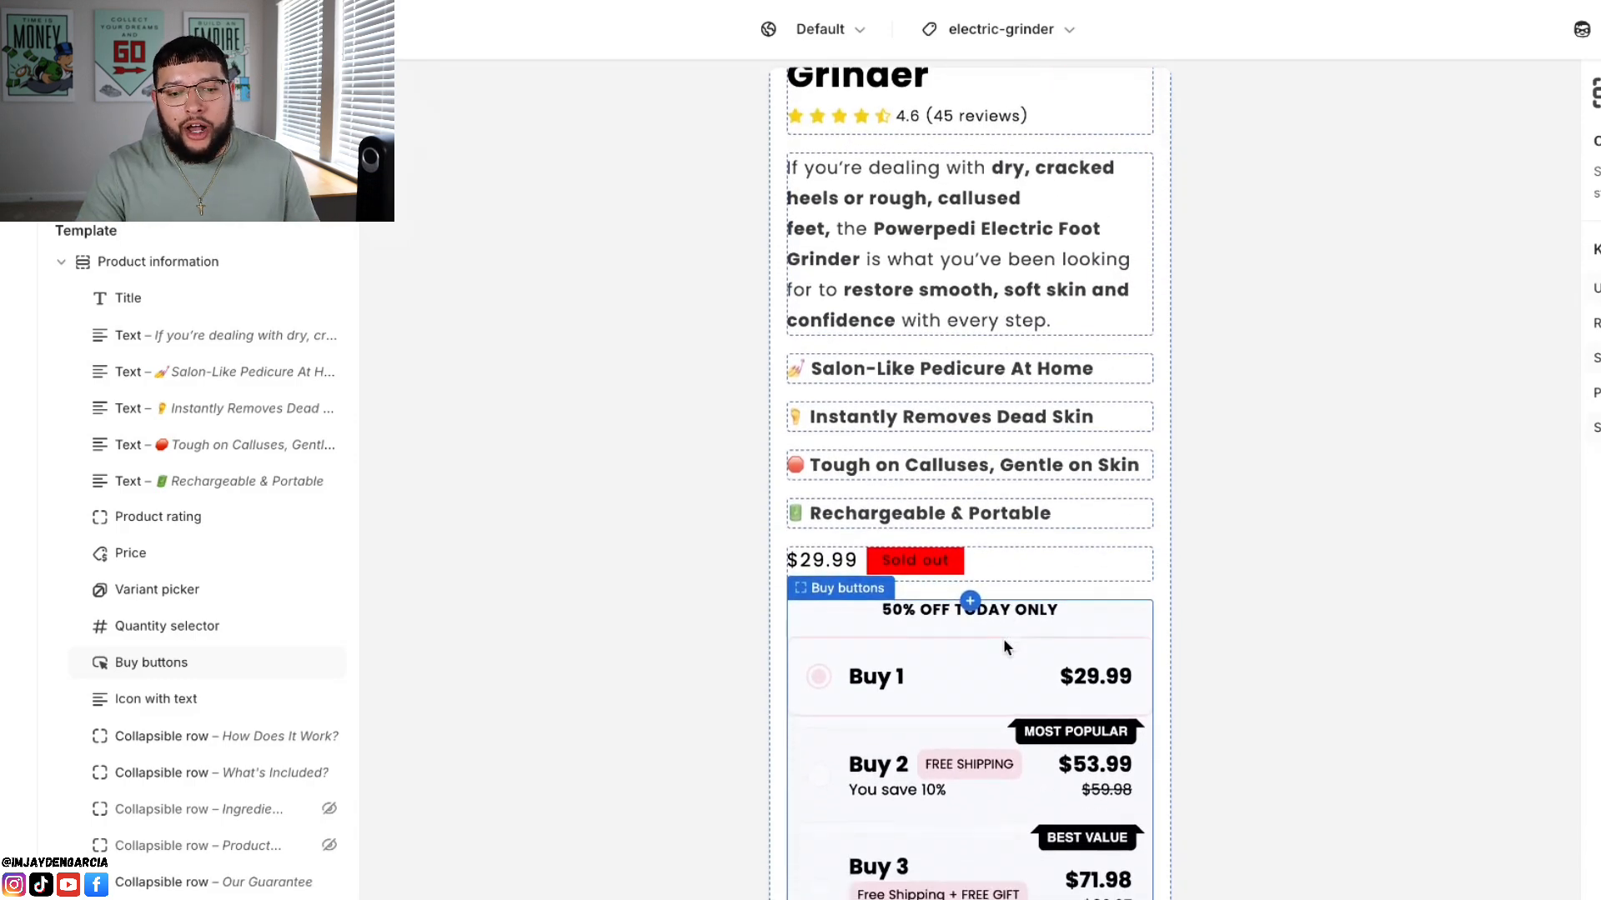
Step: Review the page from the product gallery down through the "Why Babes Love PowerPedi!" before-and-after comparison, feature icons and "Effortless Foot Care" demo section
scroll(1003, 637, "up", 10)
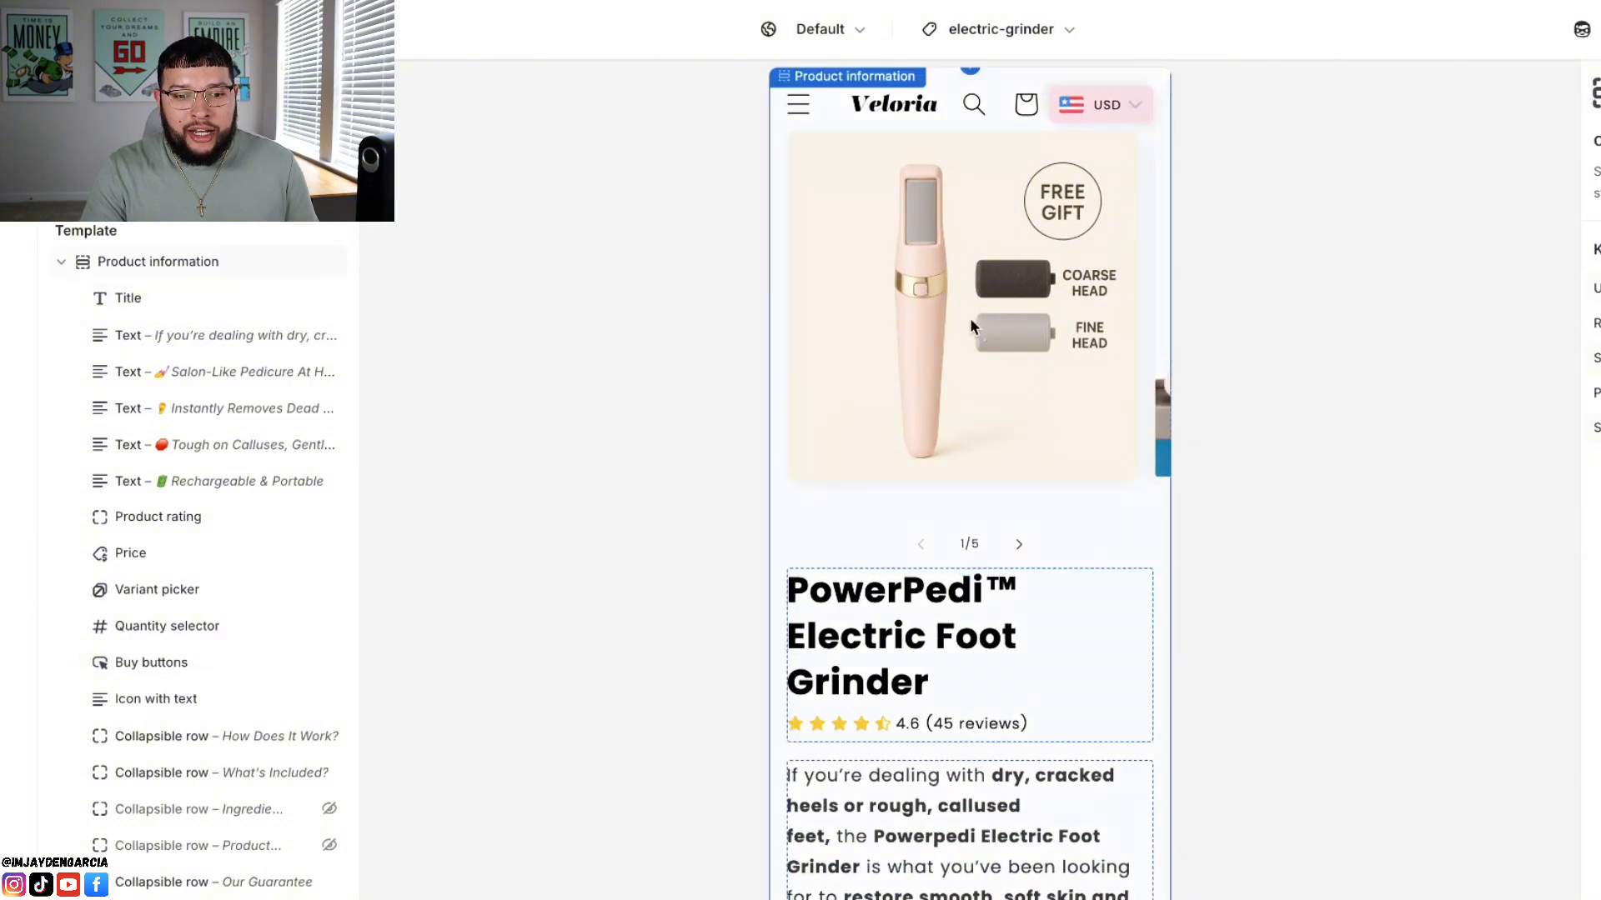
scroll(975, 321, "up", 1)
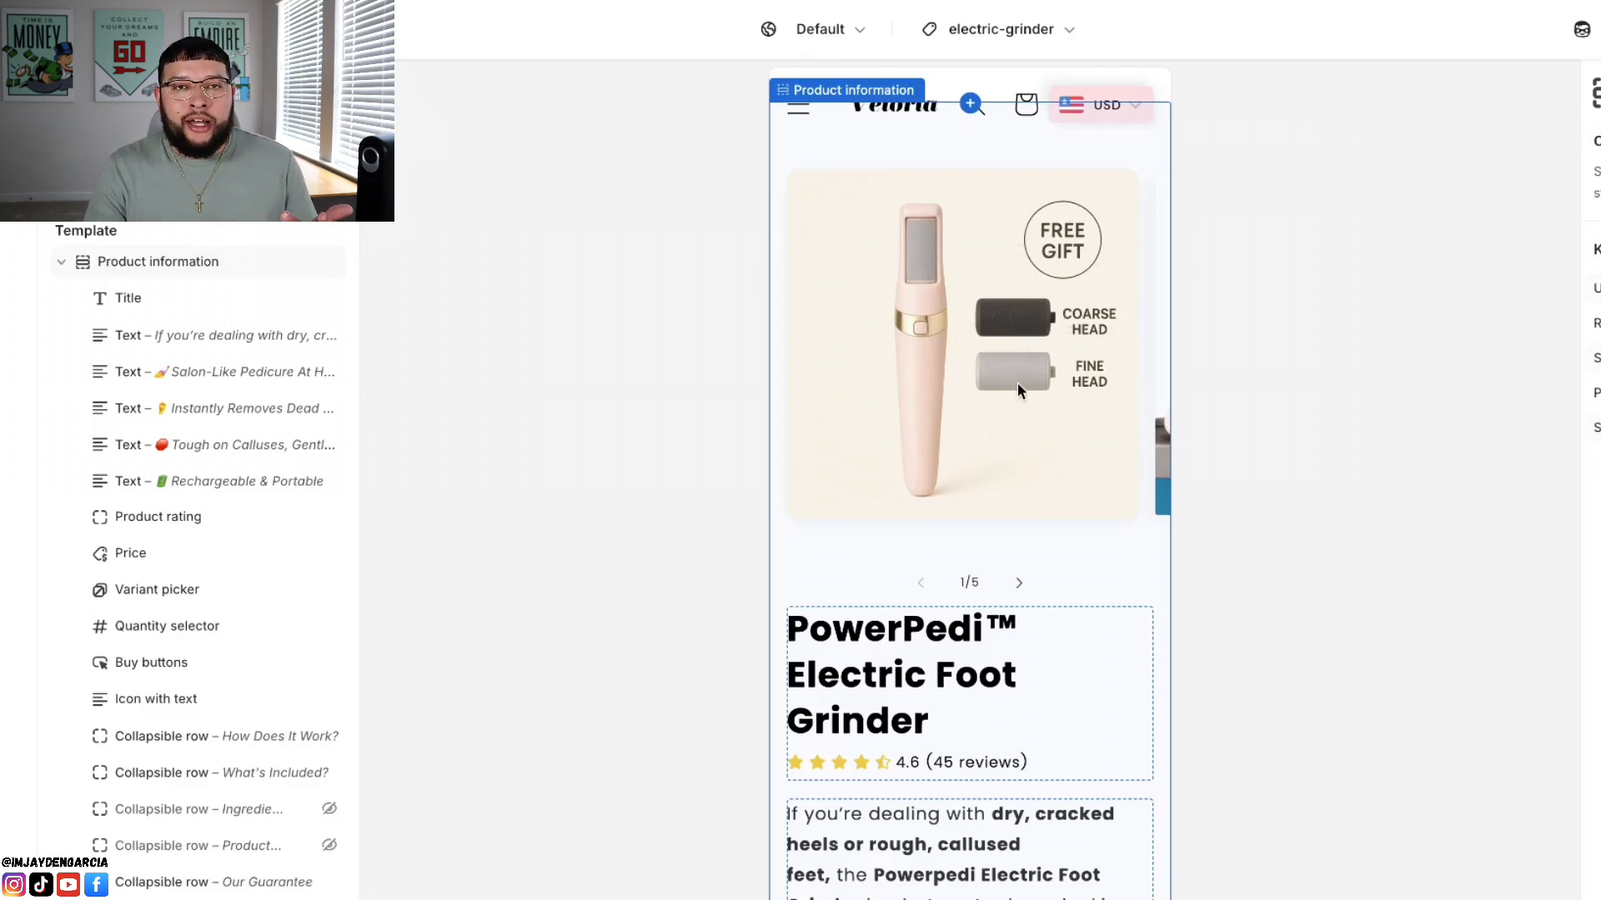
scroll(996, 479, "down", 10)
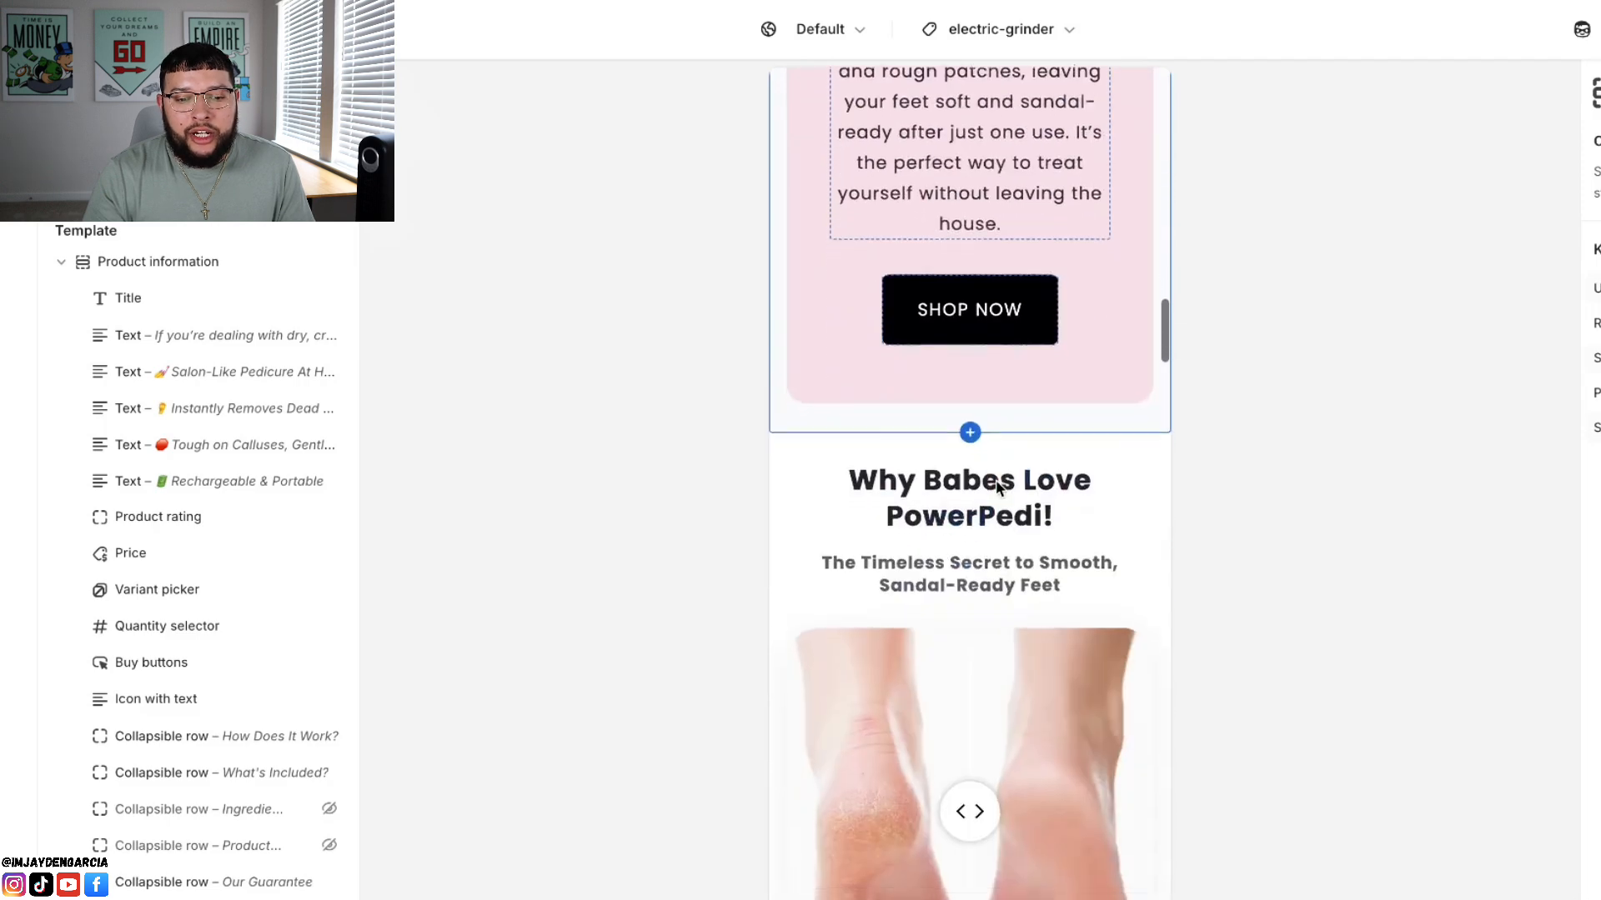
scroll(997, 486, "down", 5)
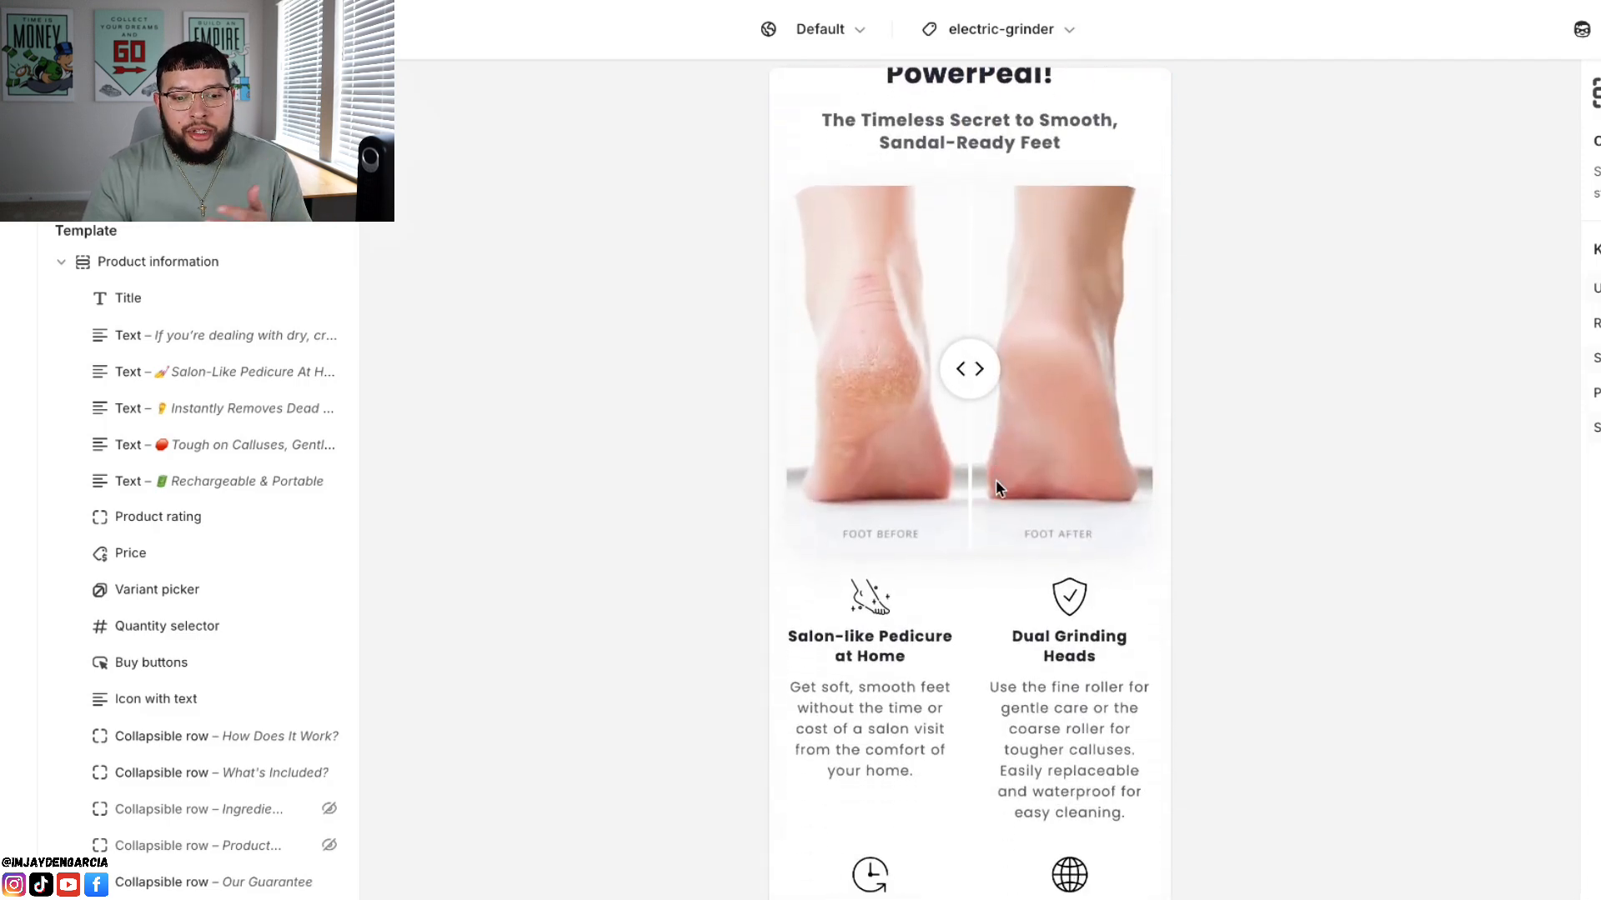
scroll(996, 478, "down", 2)
scroll(995, 479, "down", 2)
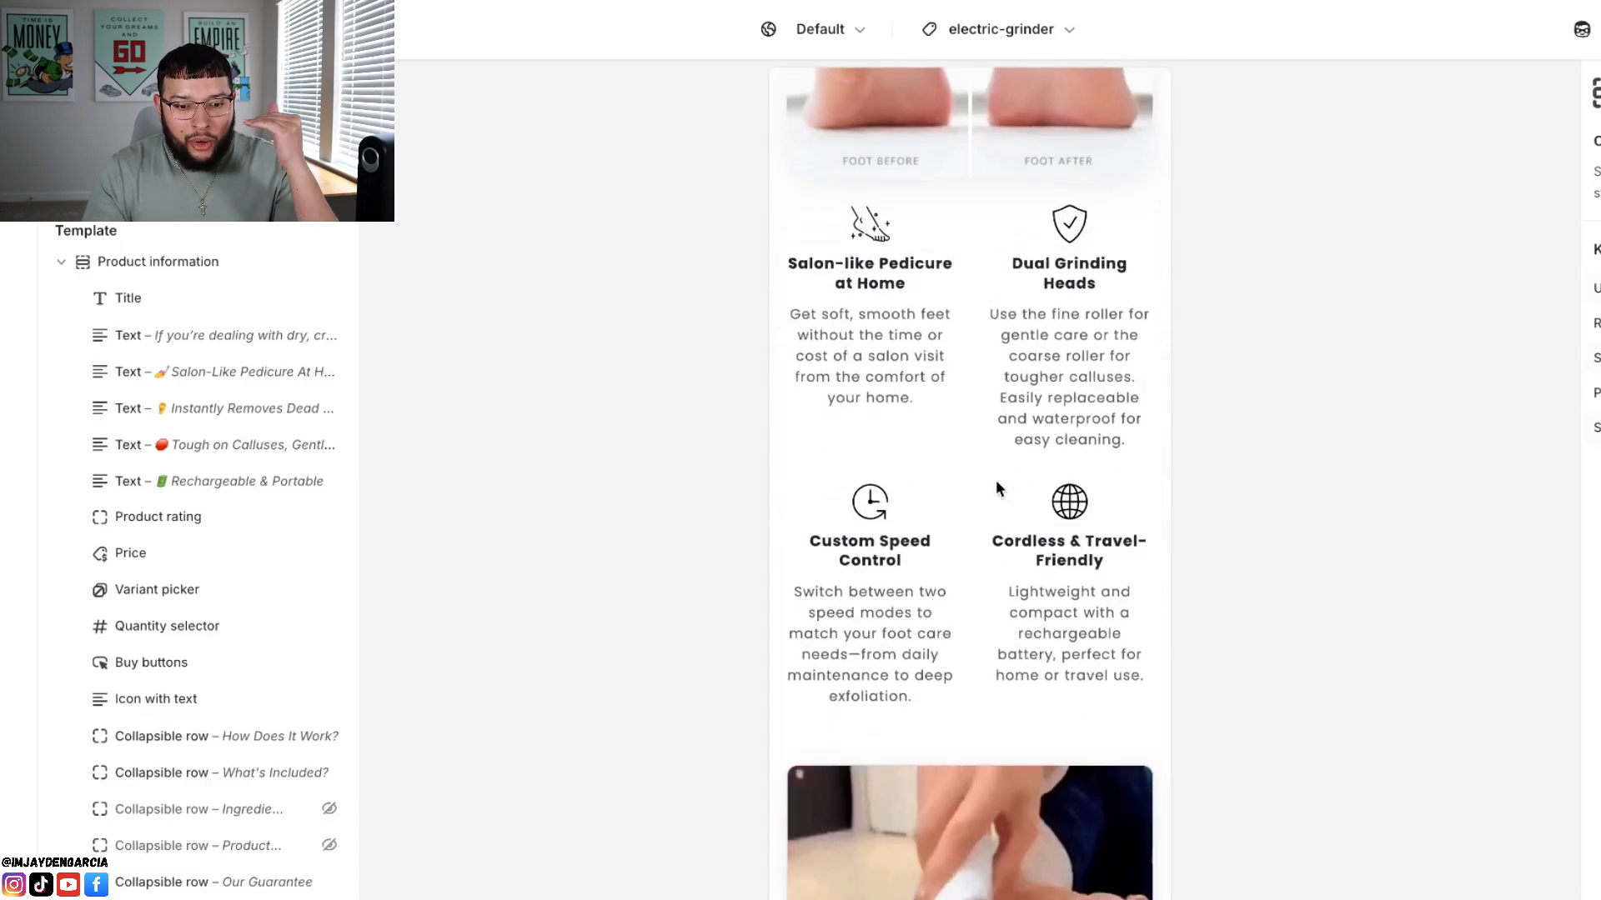
scroll(996, 489, "down", 3)
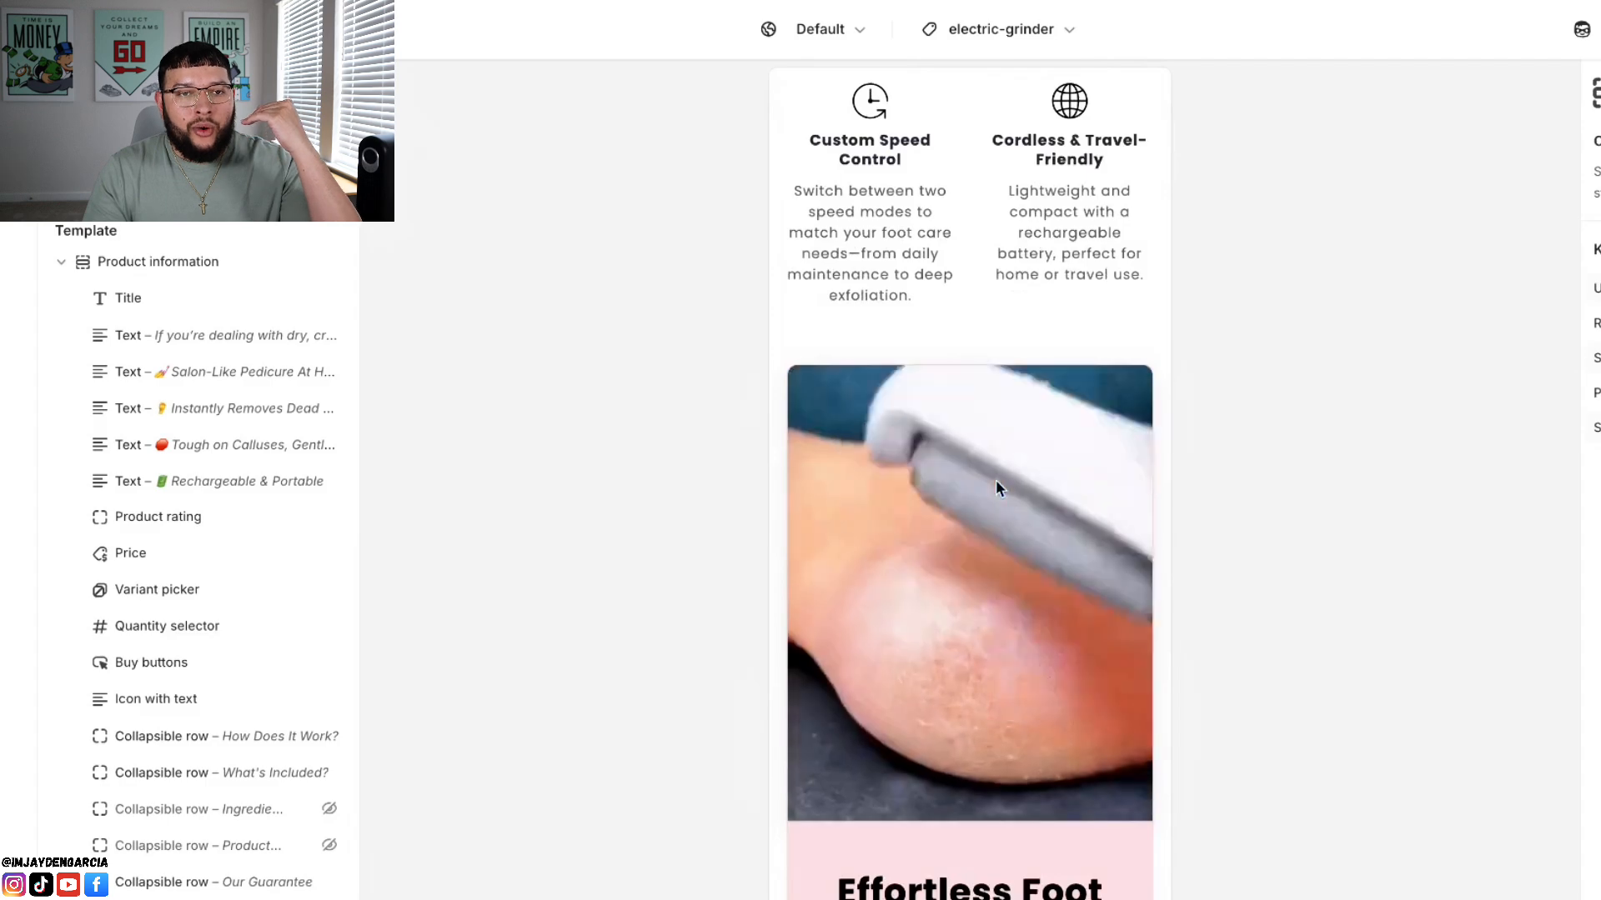
scroll(997, 487, "down", 8)
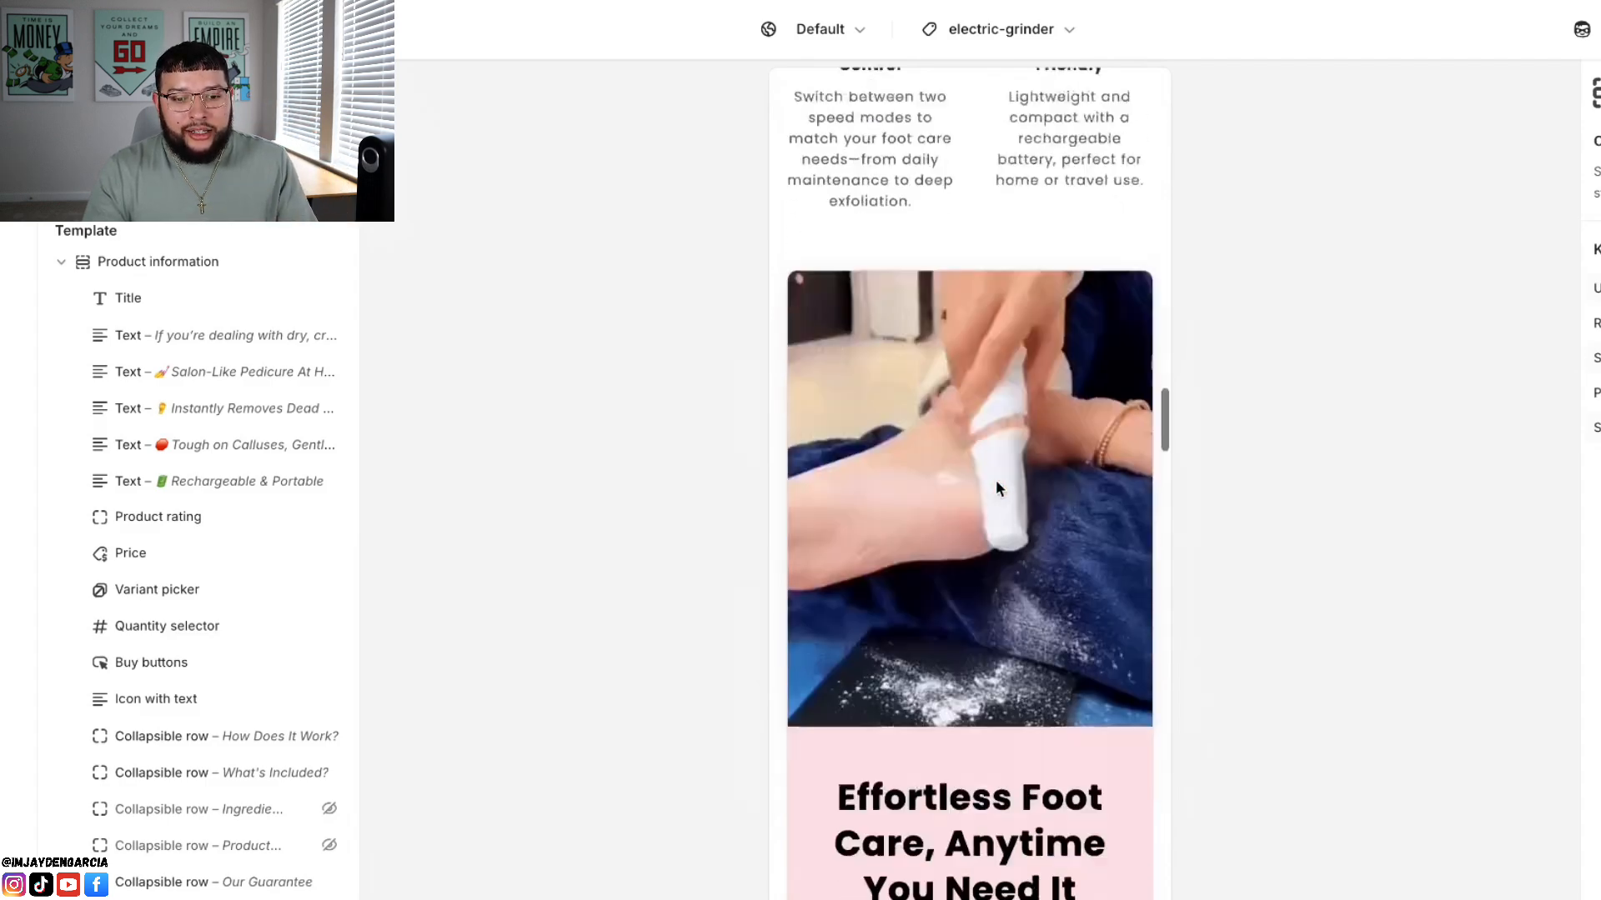